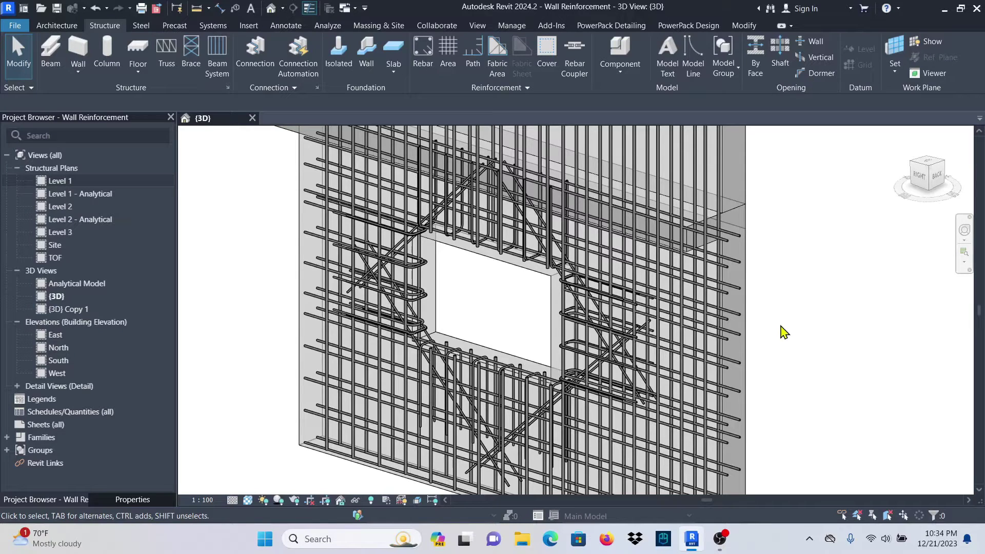
Step: Examine the wall reinforcement and the extra bars around the rectangular opening from several sides
{"action": "scroll", "coordinate": [643, 270], "scroll_direction": "down", "scroll_amount": 2}
{"action": "scroll", "coordinate": [567, 303], "scroll_direction": "up", "scroll_amount": 3}
{"action": "middle_click_drag", "start_coordinate": [515, 326], "coordinate": [418, 353], "text": "shift"}
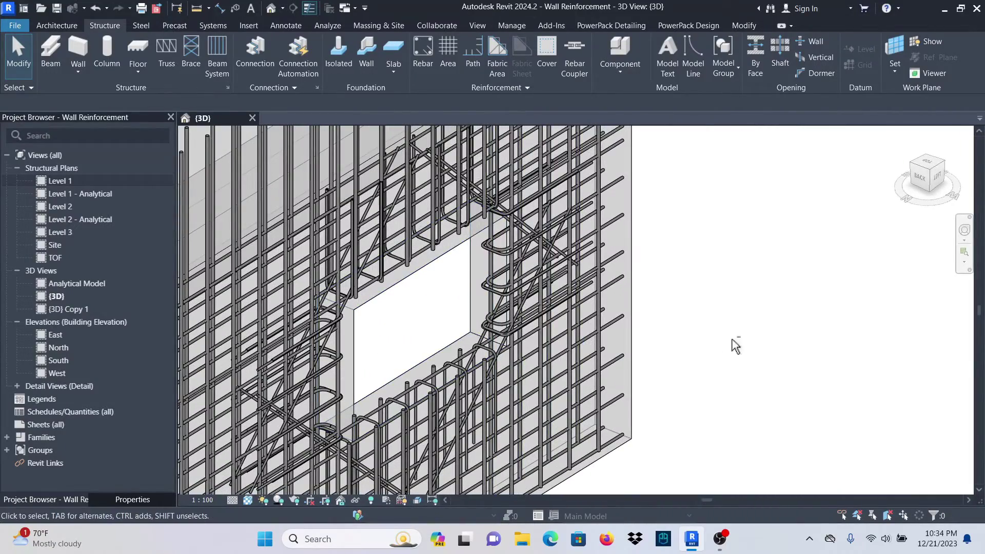
{"action": "middle_click_drag", "start_coordinate": [732, 348], "coordinate": [593, 347], "text": "shift"}
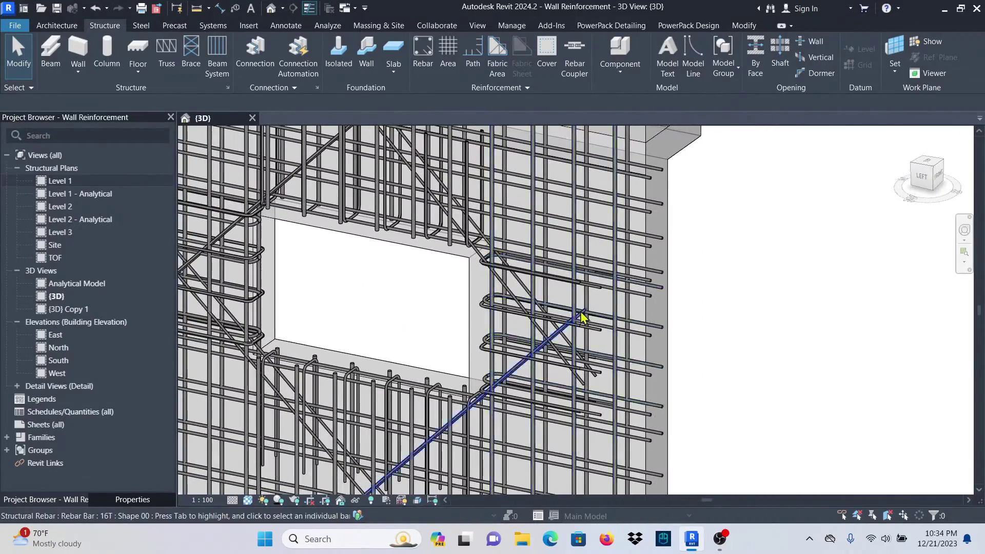
{"action": "scroll", "coordinate": [582, 317], "scroll_direction": "down", "scroll_amount": 5}
{"action": "scroll", "coordinate": [476, 302], "scroll_direction": "up", "scroll_amount": 3}
{"action": "scroll", "coordinate": [419, 293], "scroll_direction": "down", "scroll_amount": 2}
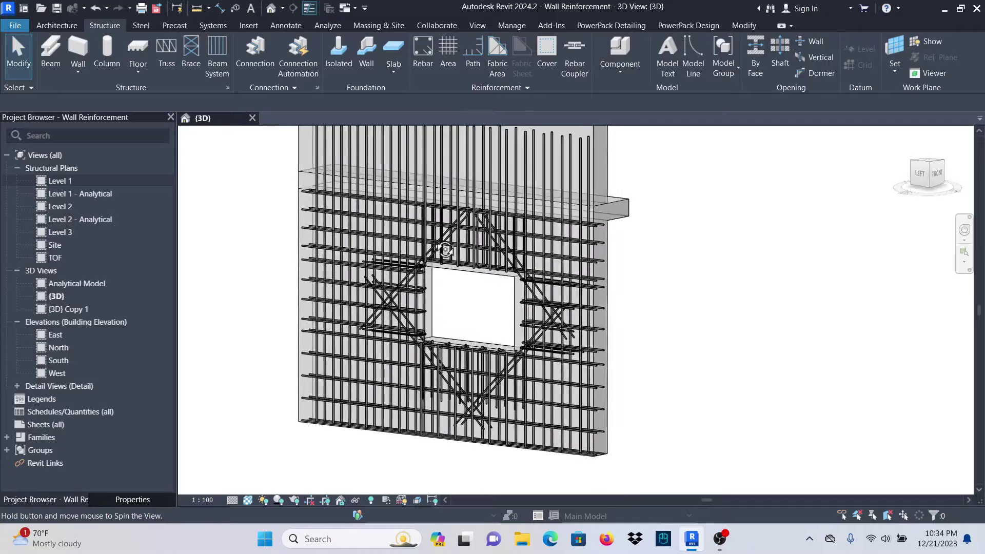
{"action": "middle_click_drag", "start_coordinate": [696, 293], "coordinate": [793, 266], "text": "shift"}
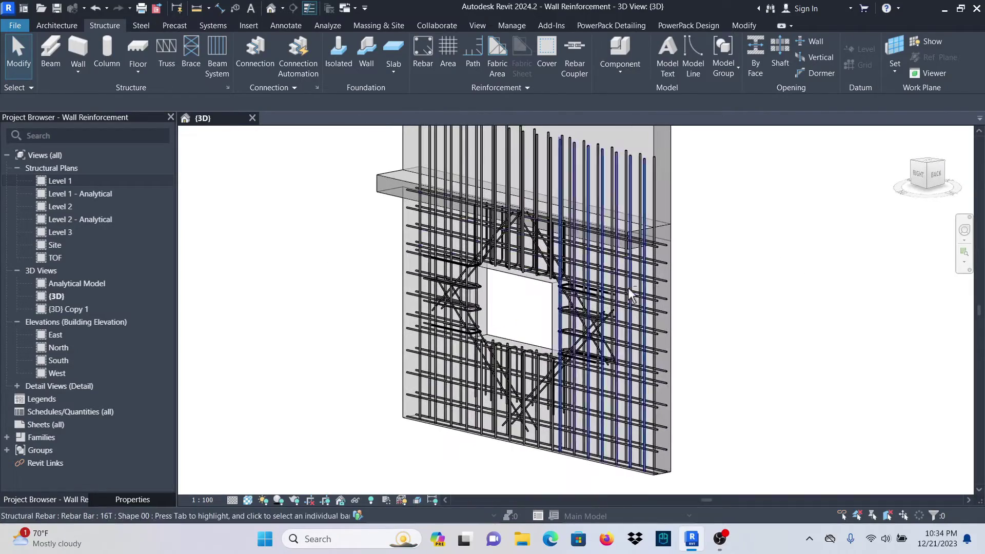
{"action": "scroll", "coordinate": [562, 306], "scroll_direction": "up", "scroll_amount": 4}
{"action": "scroll", "coordinate": [562, 306], "scroll_direction": "down", "scroll_amount": 3}
{"action": "scroll", "coordinate": [427, 235], "scroll_direction": "up", "scroll_amount": 2}
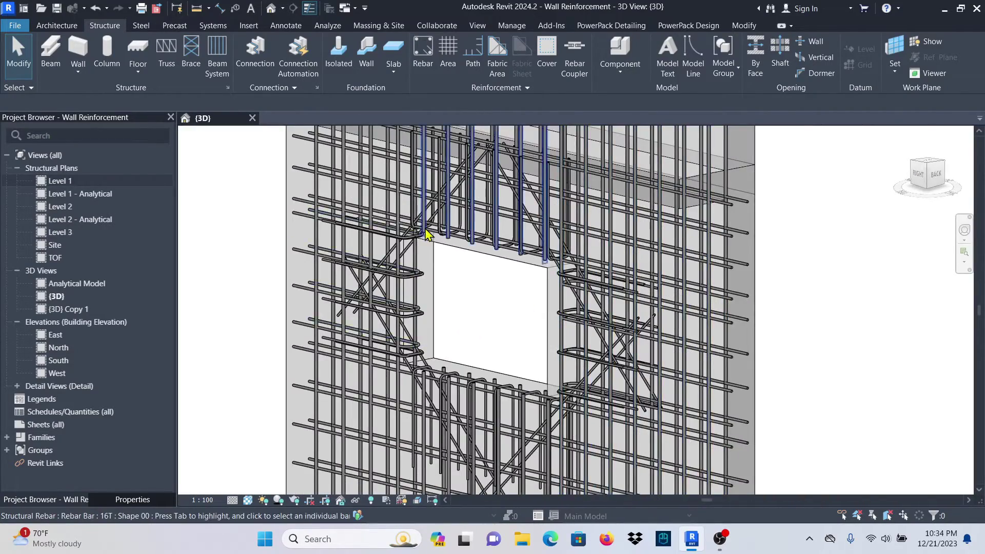
{"action": "scroll", "coordinate": [427, 235], "scroll_direction": "up", "scroll_amount": 2}
{"action": "scroll", "coordinate": [477, 236], "scroll_direction": "down", "scroll_amount": 2}
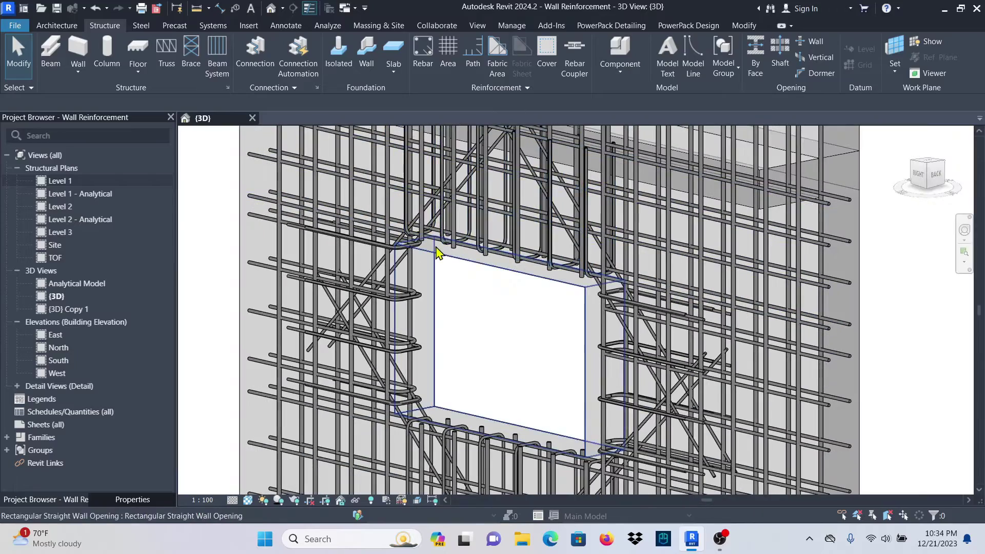
{"action": "middle_click_drag", "start_coordinate": [506, 226], "coordinate": [545, 365], "text": "shift"}
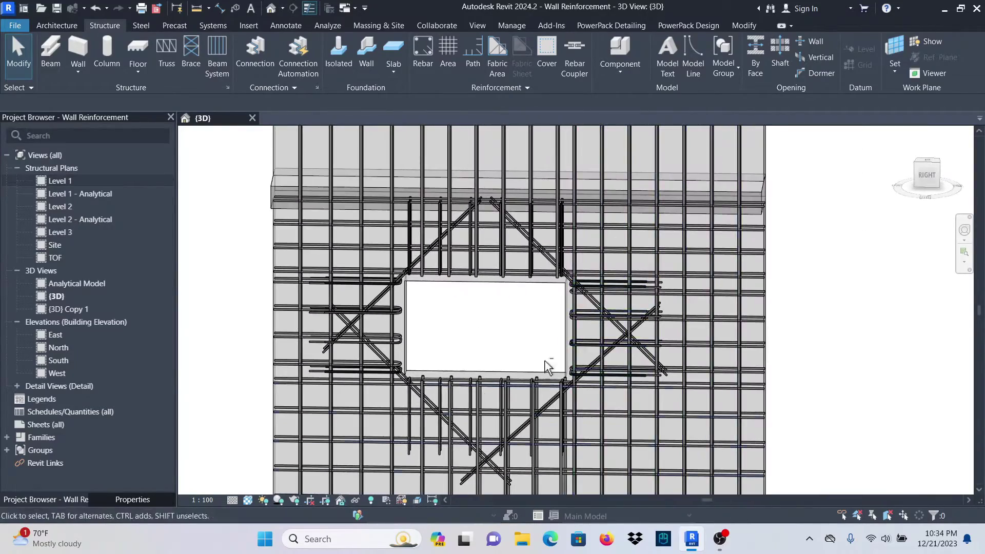
Step: Display the 3D view in the Consistent Colors visual style and view the coloured bars around the opening
{"action": "left_click", "coordinate": [248, 500]}
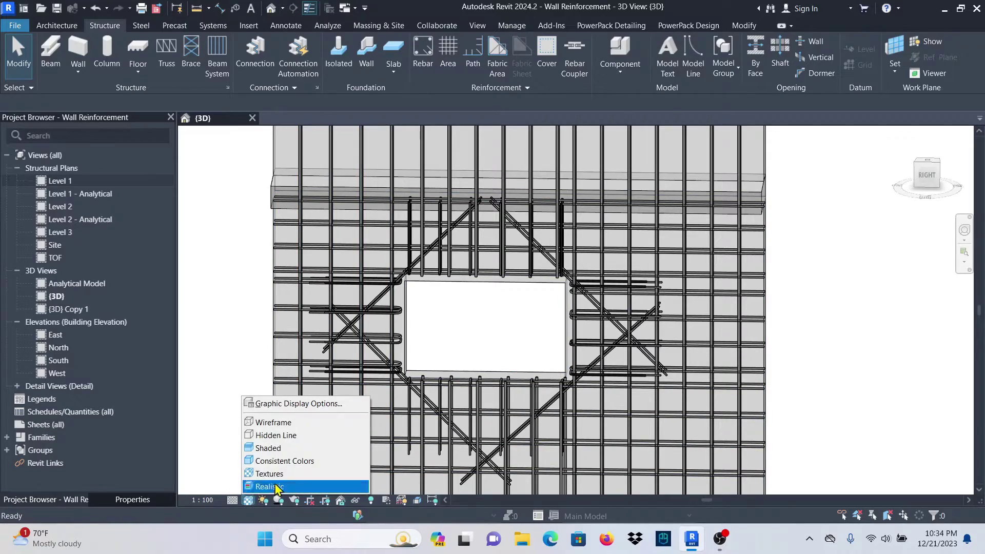
{"action": "left_click", "coordinate": [279, 463]}
{"action": "middle_click_drag", "start_coordinate": [470, 369], "coordinate": [532, 347], "text": "shift"}
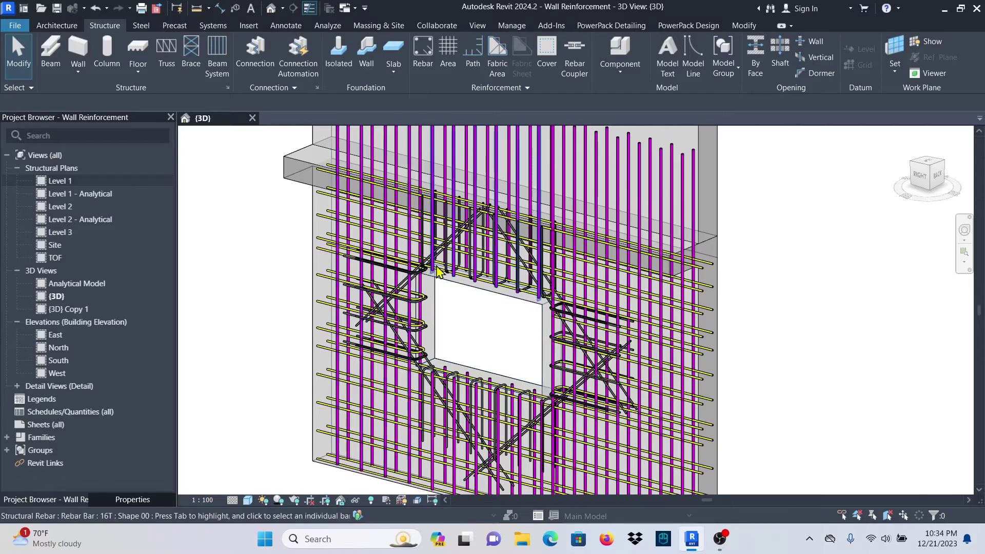
{"action": "scroll", "coordinate": [555, 328], "scroll_direction": "down", "scroll_amount": 3}
{"action": "scroll", "coordinate": [500, 343], "scroll_direction": "up", "scroll_amount": 5}
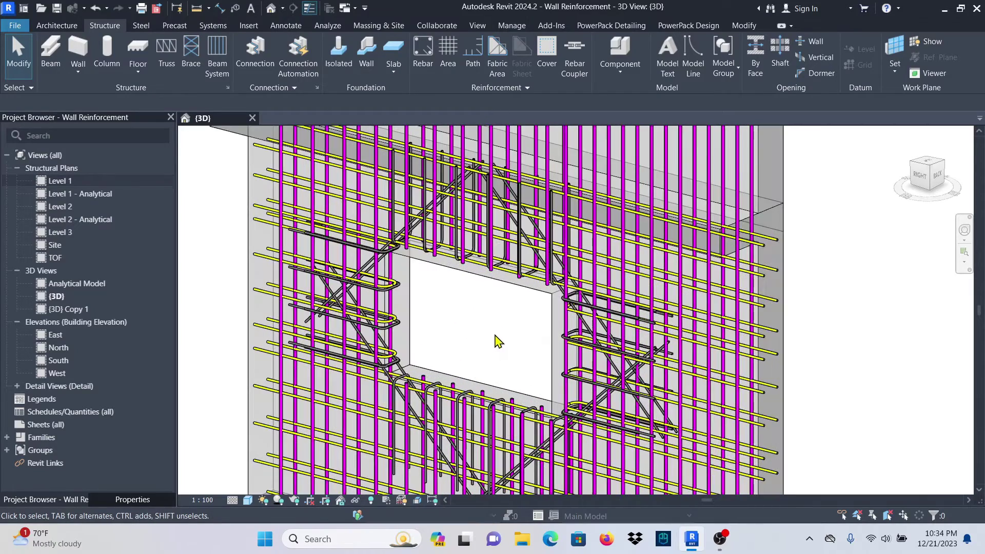
Step: Switch the 3D view's visual style to Textures
{"action": "left_click", "coordinate": [246, 501]}
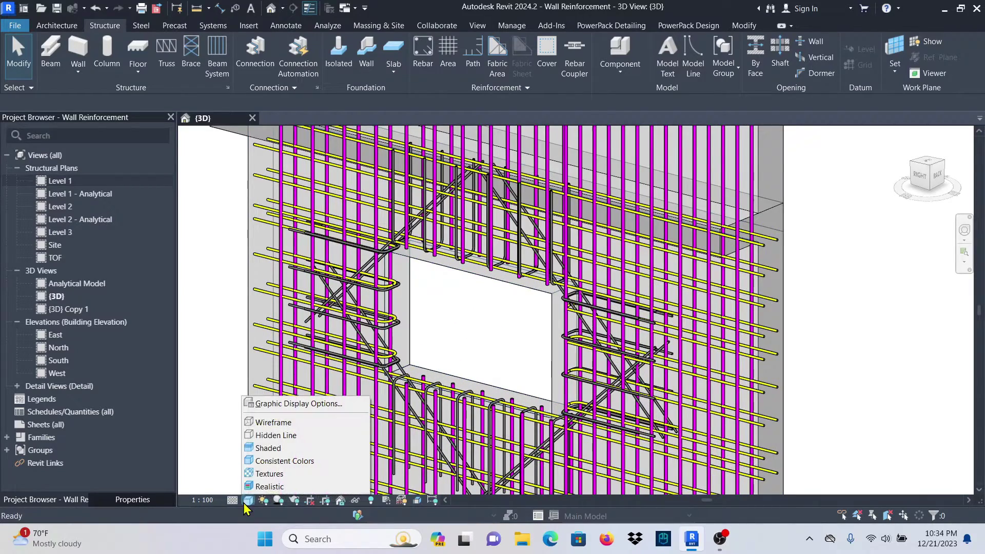
{"action": "left_click", "coordinate": [284, 461]}
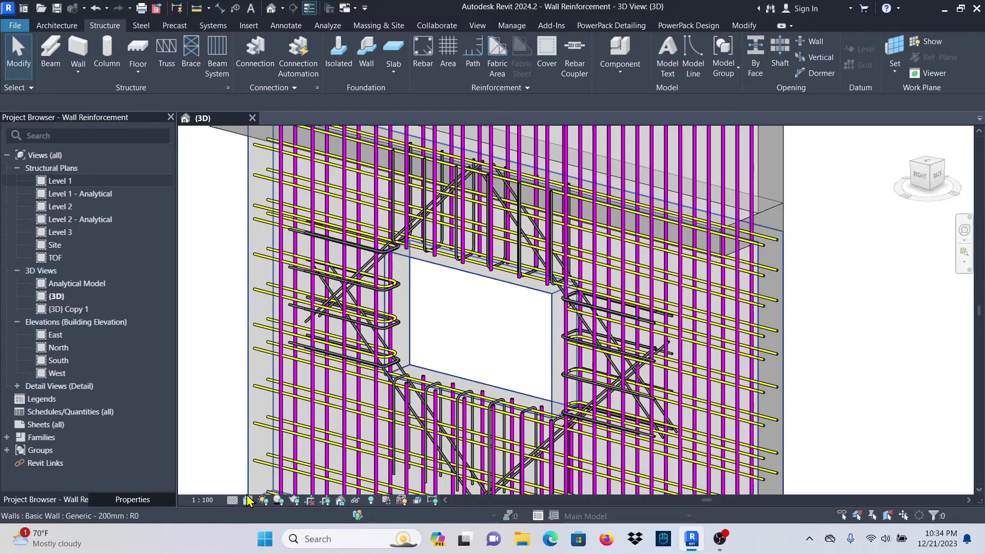
{"action": "left_click", "coordinate": [264, 480]}
{"action": "left_click", "coordinate": [247, 500]}
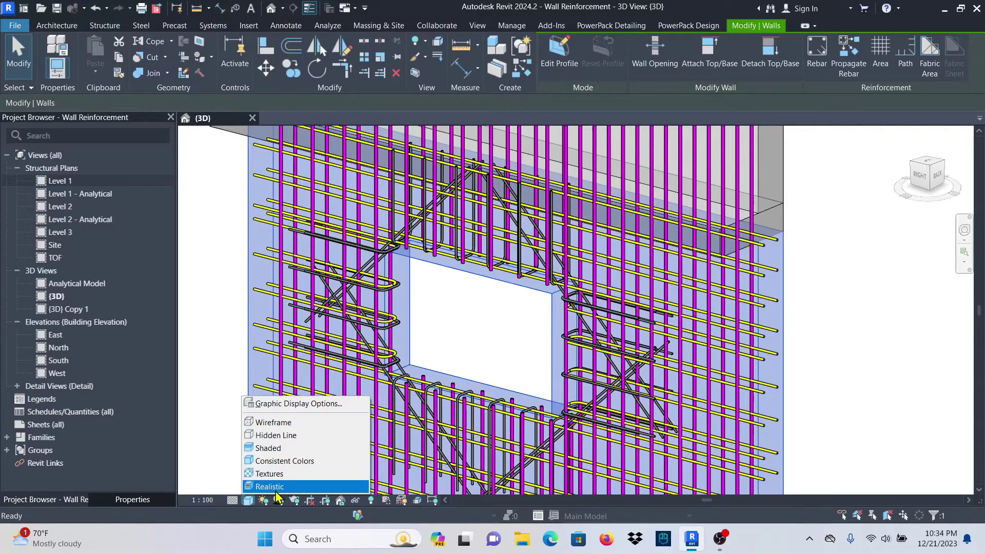
{"action": "left_click", "coordinate": [314, 475]}
Step: Inspect the U-shaped edge bars and diagonal corner bars around the wall opening, clearing the wall selection
{"action": "scroll", "coordinate": [537, 338], "scroll_direction": "down", "scroll_amount": 3}
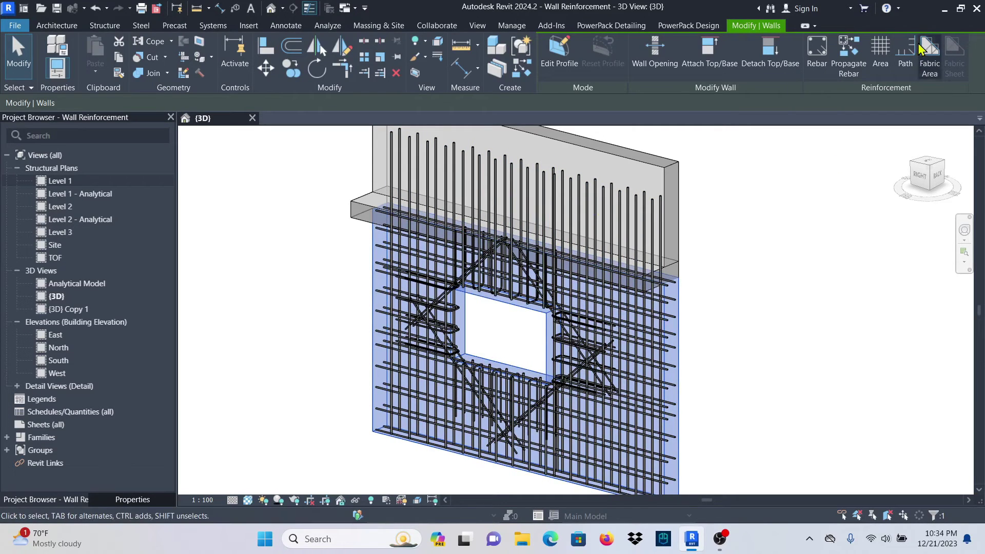
{"action": "scroll", "coordinate": [511, 300], "scroll_direction": "up", "scroll_amount": 5}
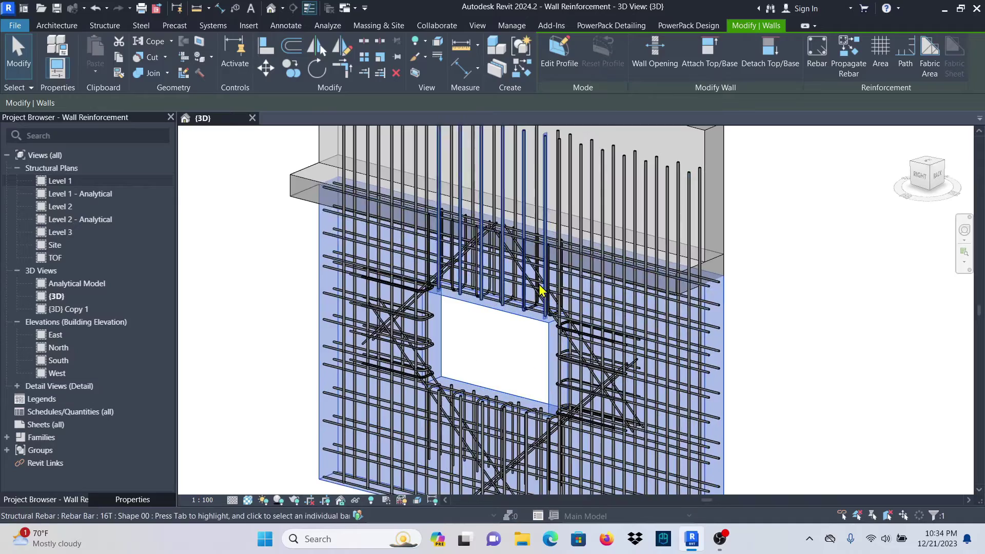
{"action": "scroll", "coordinate": [510, 300], "scroll_direction": "down", "scroll_amount": 6}
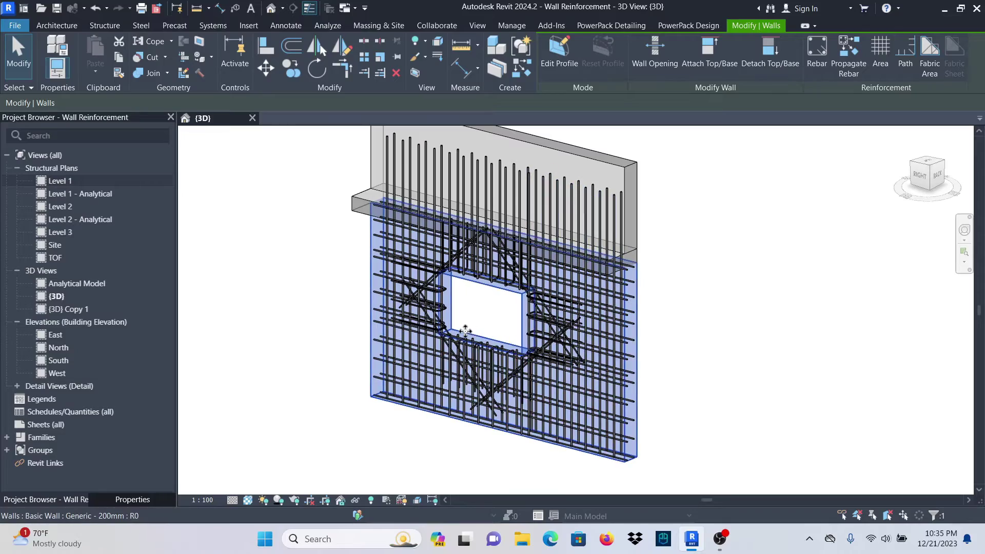
{"action": "scroll", "coordinate": [441, 287], "scroll_direction": "up", "scroll_amount": 4}
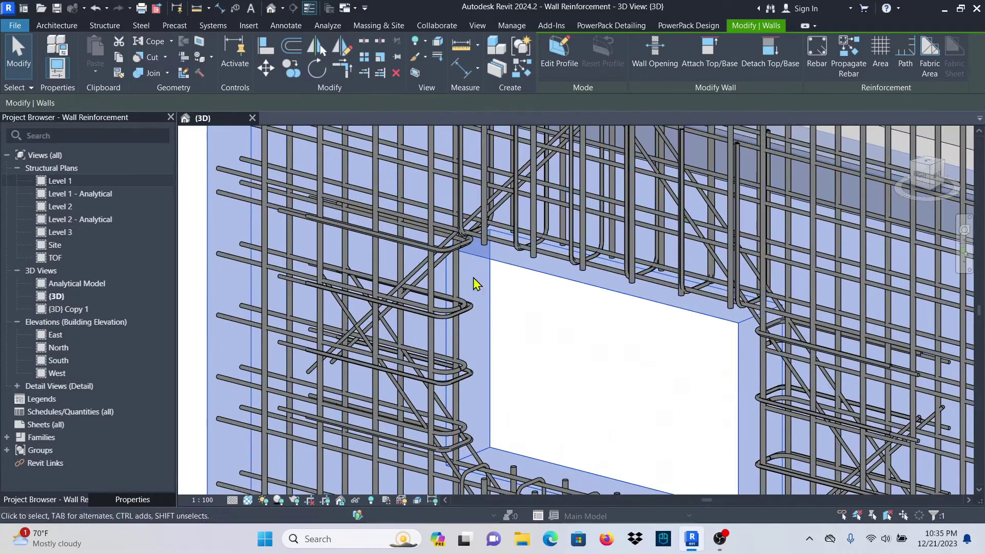
{"action": "scroll", "coordinate": [469, 286], "scroll_direction": "down", "scroll_amount": 3}
{"action": "scroll", "coordinate": [565, 298], "scroll_direction": "down", "scroll_amount": 3}
{"action": "middle_click_drag", "start_coordinate": [711, 307], "coordinate": [748, 336], "text": "shift"}
{"action": "scroll", "coordinate": [501, 291], "scroll_direction": "up", "scroll_amount": 5}
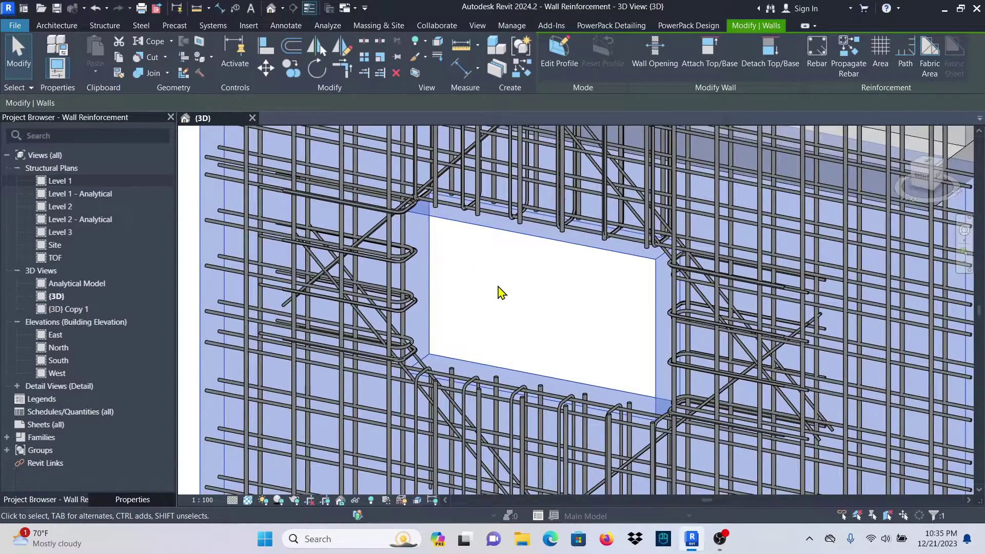
{"action": "scroll", "coordinate": [501, 293], "scroll_direction": "down", "scroll_amount": 4}
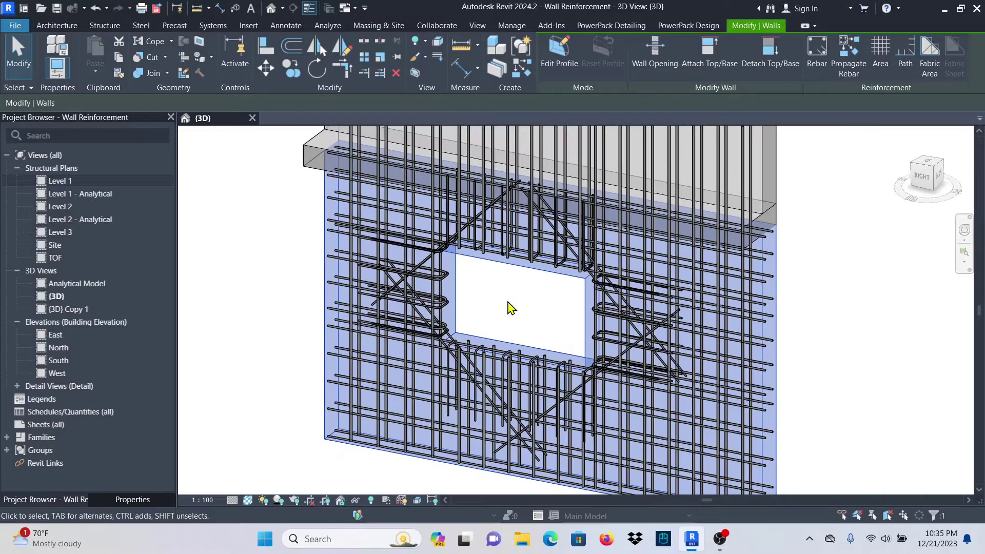
{"action": "left_click", "coordinate": [847, 328]}
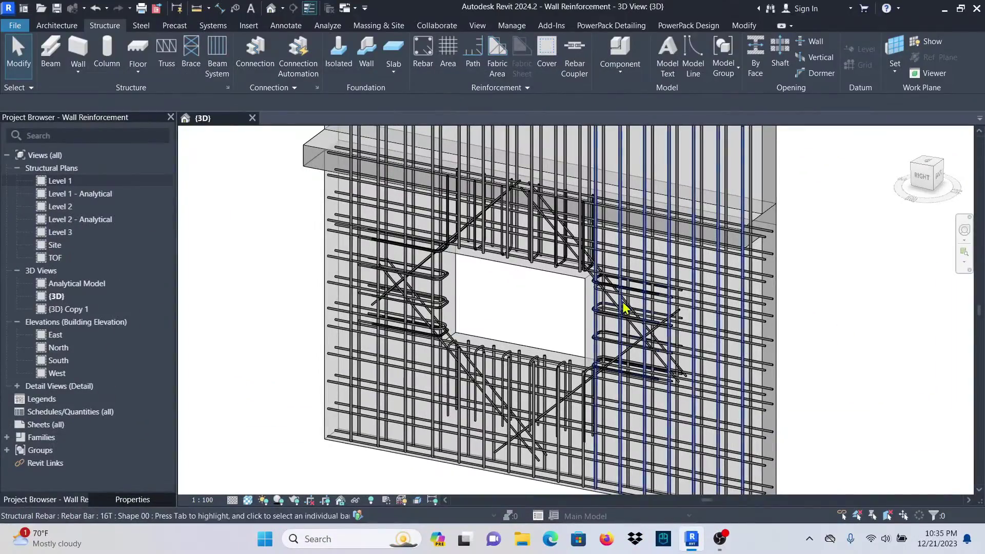
{"action": "middle_click_drag", "start_coordinate": [513, 306], "coordinate": [510, 334], "text": "shift"}
{"action": "scroll", "coordinate": [436, 279], "scroll_direction": "up", "scroll_amount": 6}
{"action": "scroll", "coordinate": [464, 280], "scroll_direction": "down", "scroll_amount": 6}
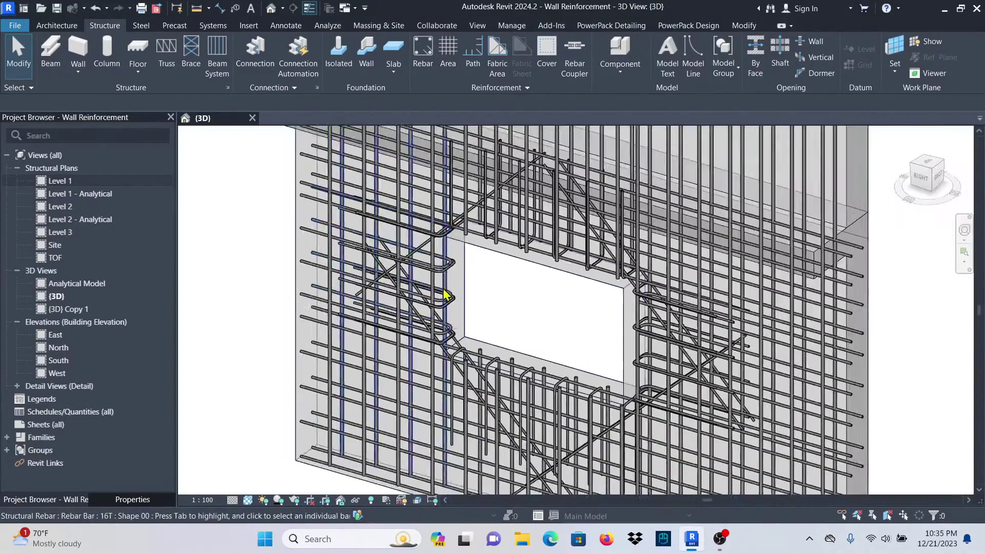
{"action": "middle_click_drag", "start_coordinate": [641, 297], "coordinate": [651, 322], "text": "shift"}
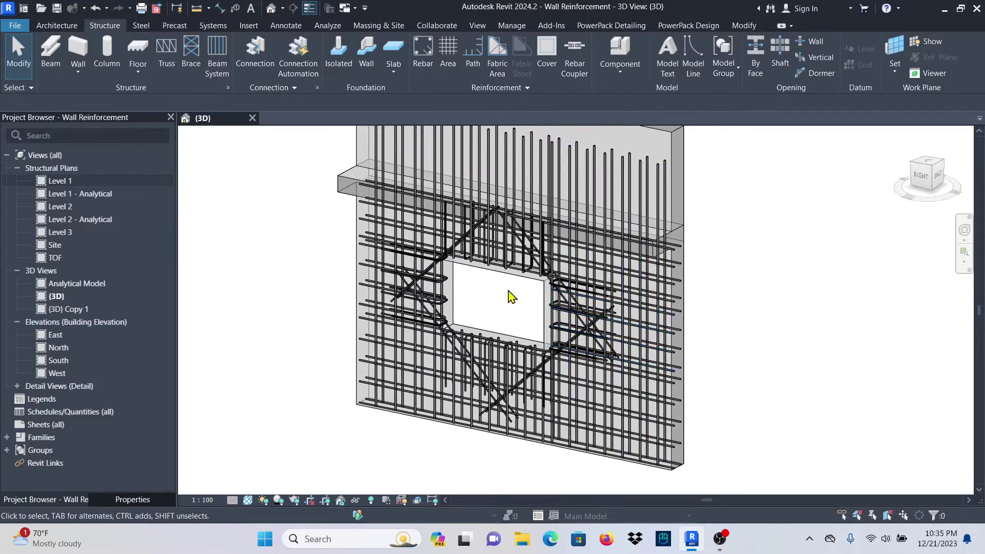
{"action": "scroll", "coordinate": [507, 295], "scroll_direction": "up", "scroll_amount": 4}
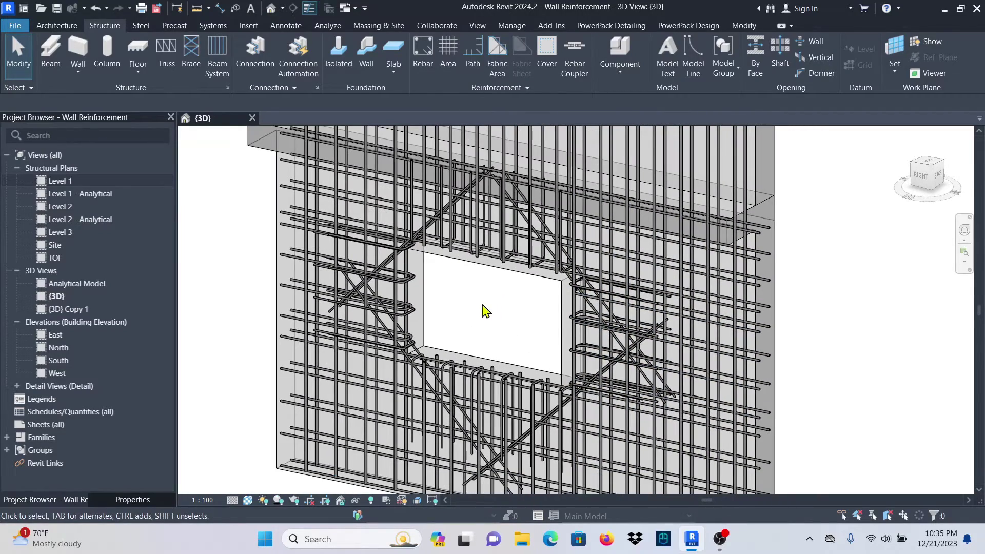
{"action": "scroll", "coordinate": [503, 323], "scroll_direction": "down", "scroll_amount": 4}
{"action": "scroll", "coordinate": [519, 328], "scroll_direction": "up", "scroll_amount": 4}
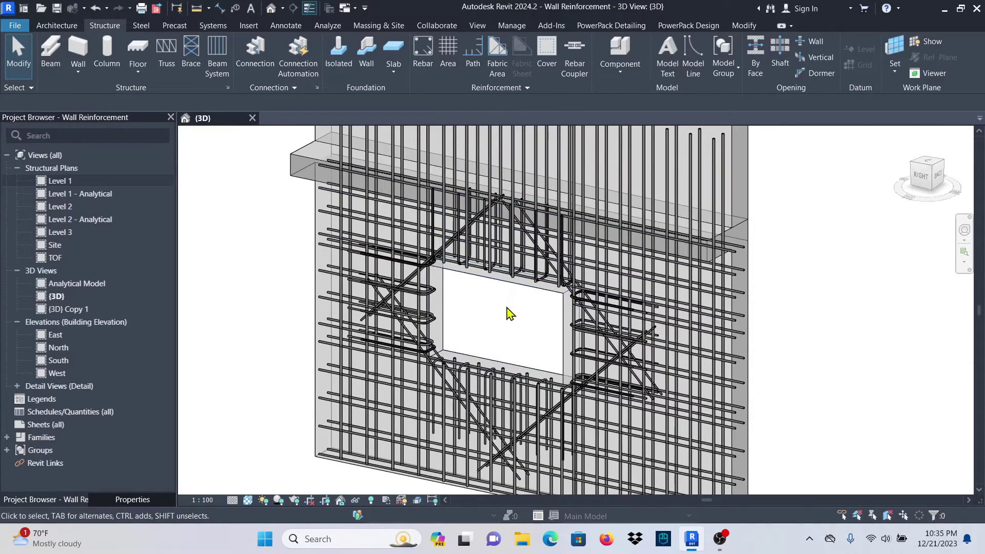
{"action": "scroll", "coordinate": [440, 231], "scroll_direction": "up", "scroll_amount": 2}
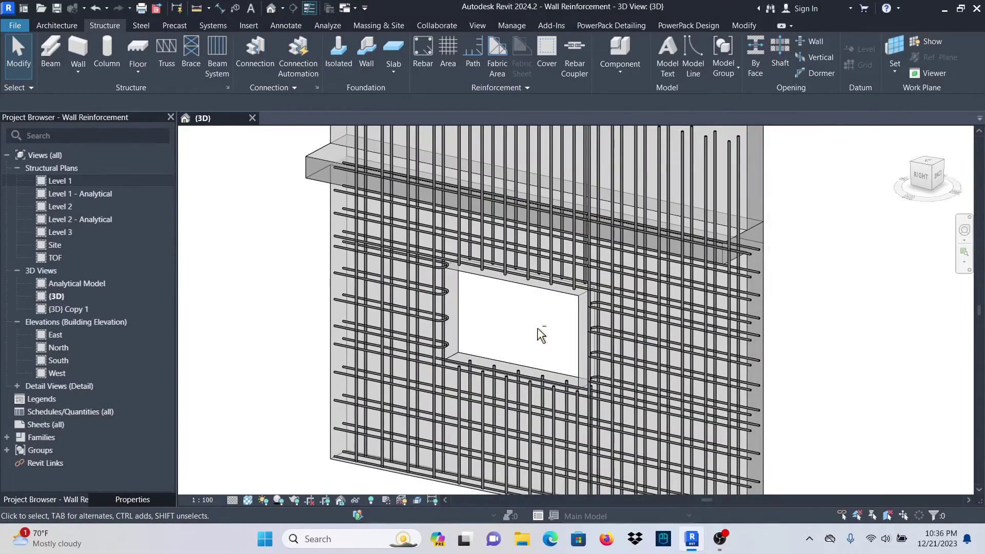
Step: Start a Path Reinforcement on the lower wall that contains the rectangular opening
{"action": "middle_click_drag", "start_coordinate": [540, 334], "coordinate": [647, 293], "text": "shift"}
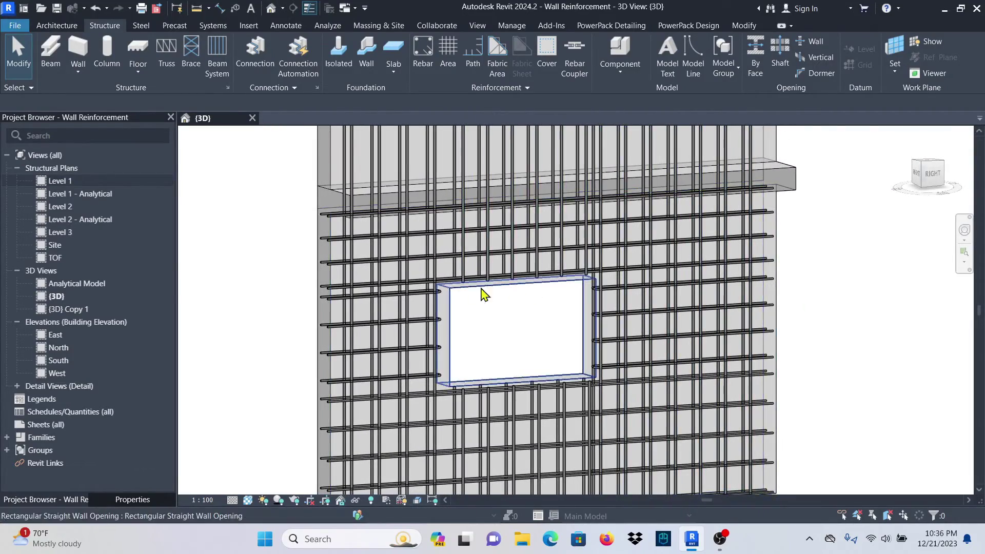
{"action": "scroll", "coordinate": [577, 272], "scroll_direction": "down", "scroll_amount": 2}
{"action": "scroll", "coordinate": [670, 321], "scroll_direction": "up", "scroll_amount": 5}
{"action": "scroll", "coordinate": [669, 321], "scroll_direction": "up", "scroll_amount": 1}
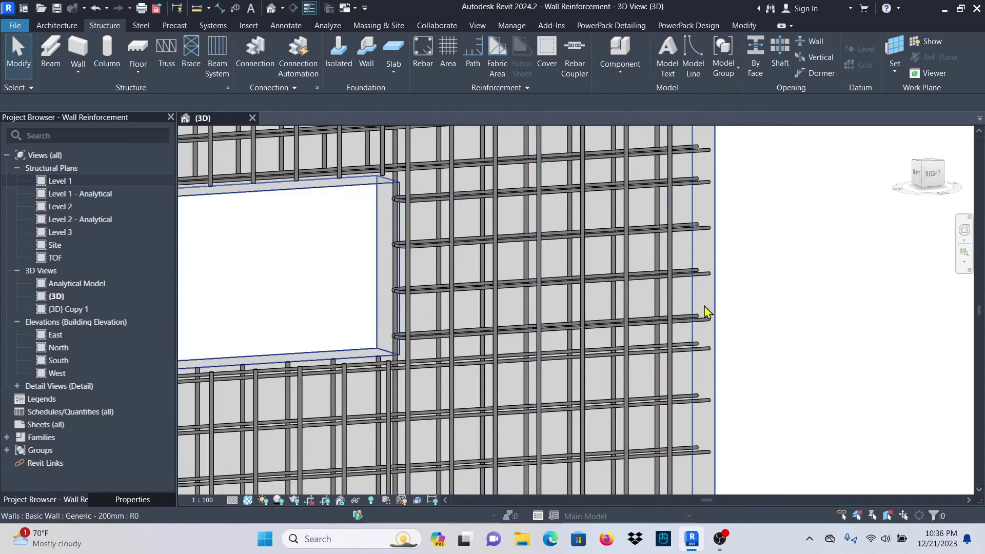
{"action": "left_click", "coordinate": [717, 308]}
{"action": "scroll", "coordinate": [642, 345], "scroll_direction": "down", "scroll_amount": 2}
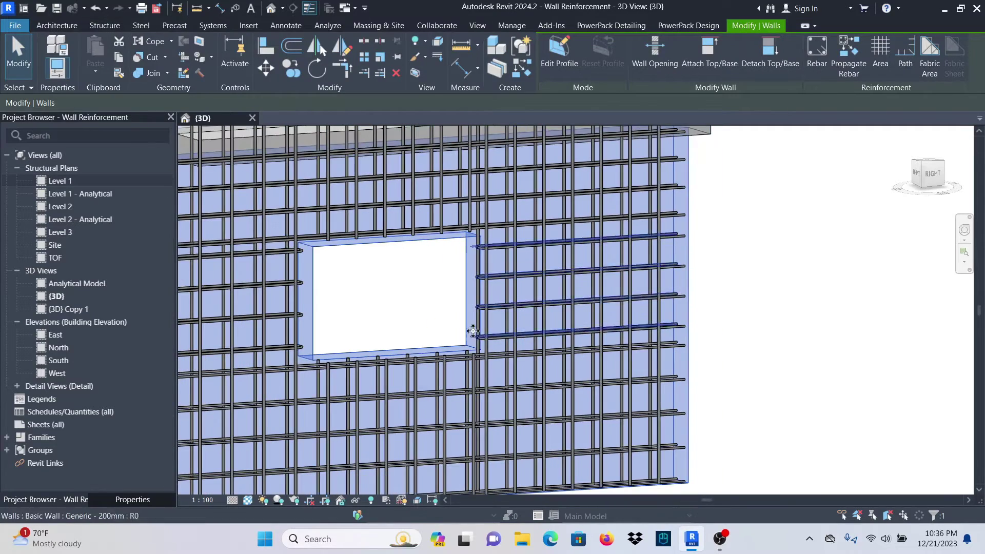
{"action": "scroll", "coordinate": [780, 310], "scroll_direction": "down", "scroll_amount": 2}
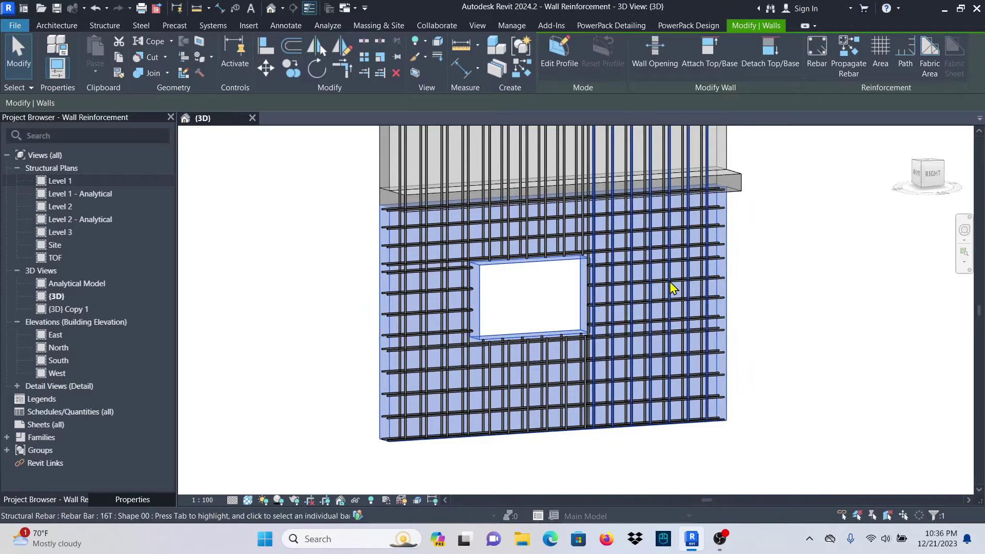
{"action": "scroll", "coordinate": [515, 278], "scroll_direction": "up", "scroll_amount": 1}
{"action": "scroll", "coordinate": [515, 278], "scroll_direction": "up", "scroll_amount": 1}
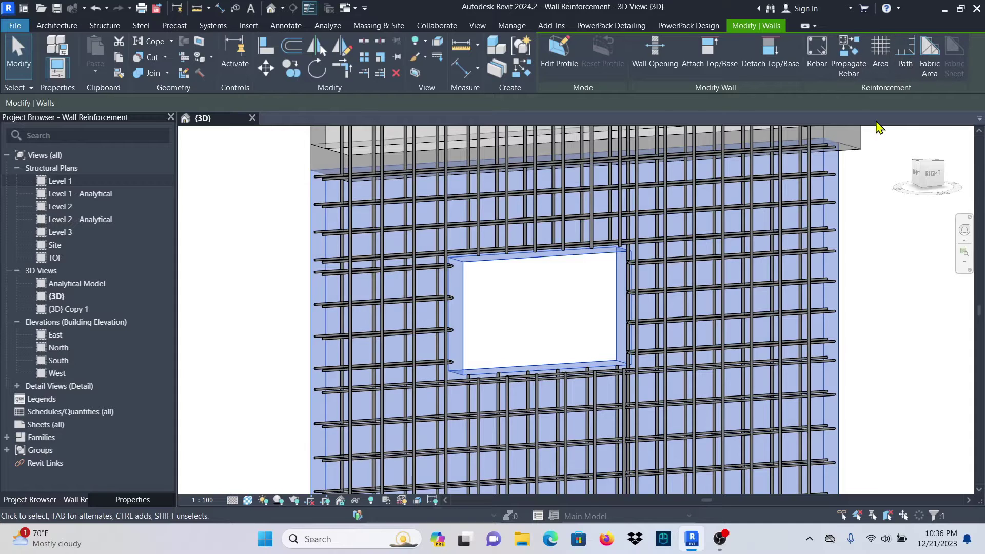
{"action": "left_click", "coordinate": [905, 57]}
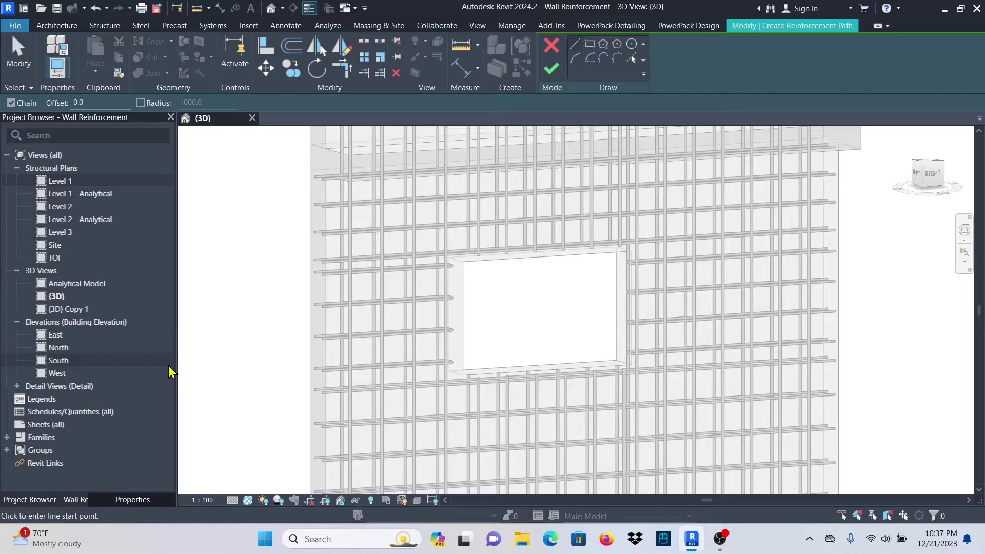
Step: Show the path reinforcement's properties at a readable width and set its layout rule to Maximum Spacing
{"action": "left_click", "coordinate": [132, 500]}
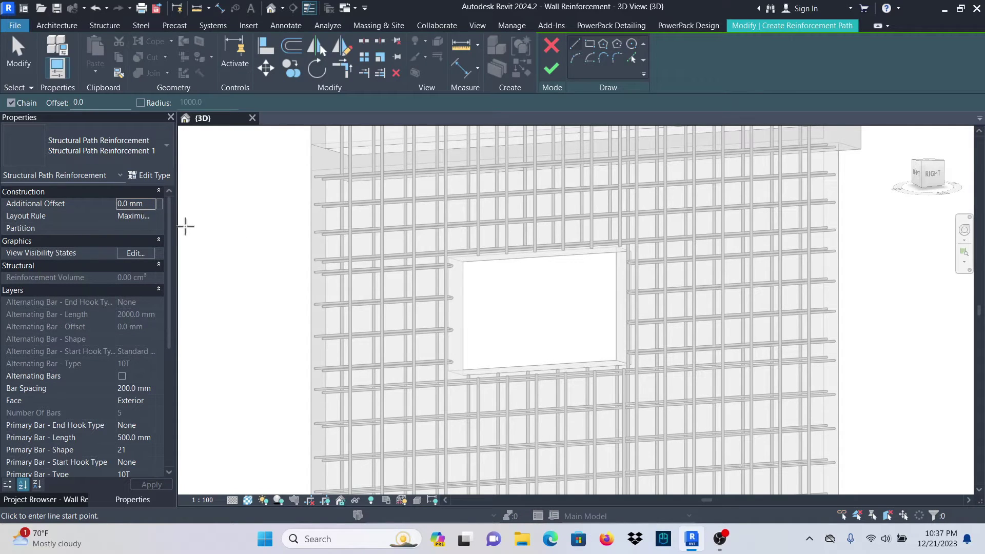
{"action": "left_click_drag", "start_coordinate": [176, 230], "coordinate": [230, 248]}
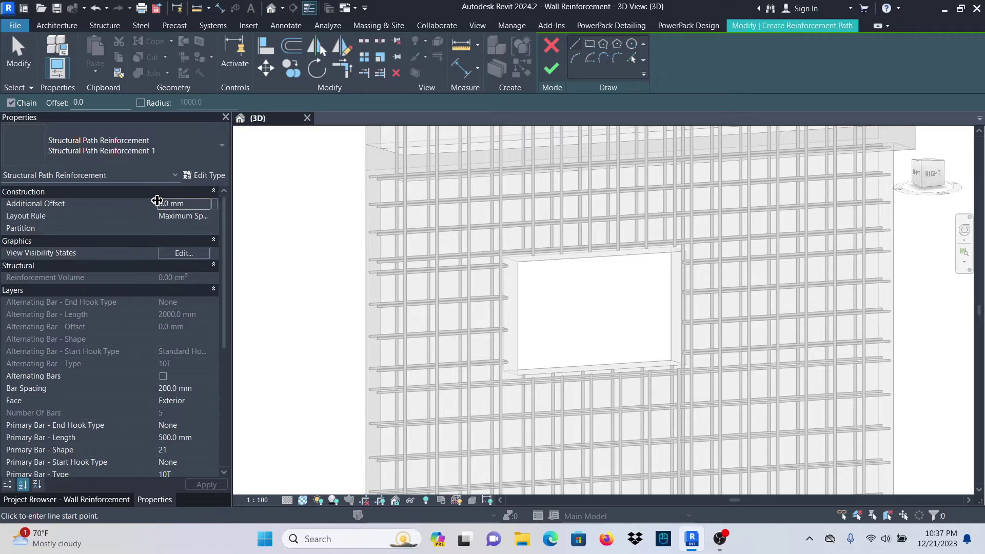
{"action": "left_click_drag", "start_coordinate": [140, 200], "coordinate": [140, 203]}
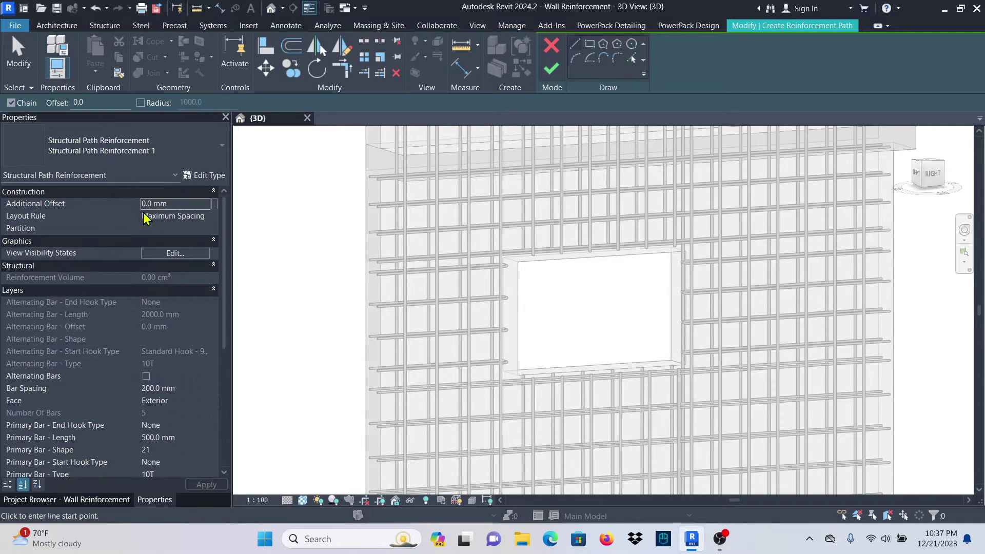
{"action": "left_click", "coordinate": [207, 219]}
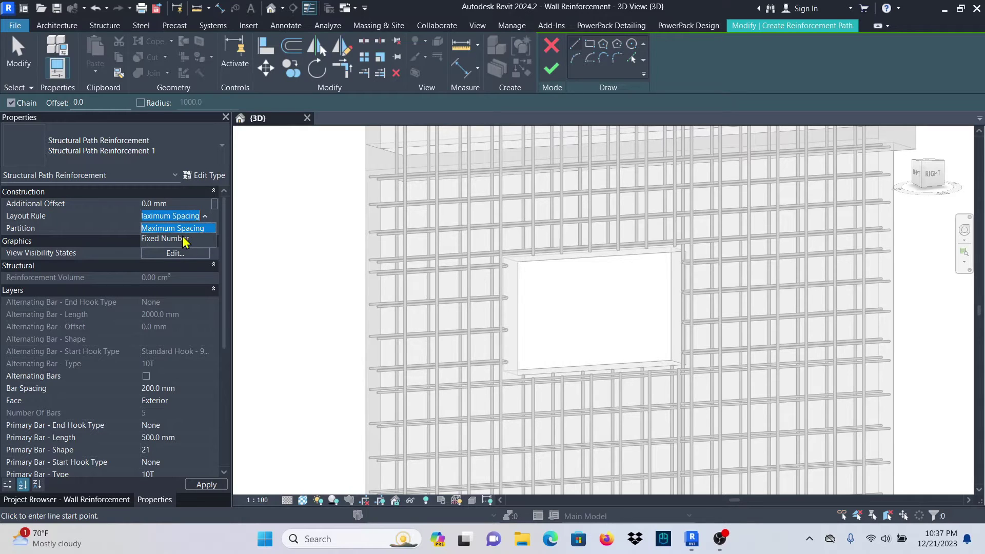
{"action": "left_click", "coordinate": [180, 255]}
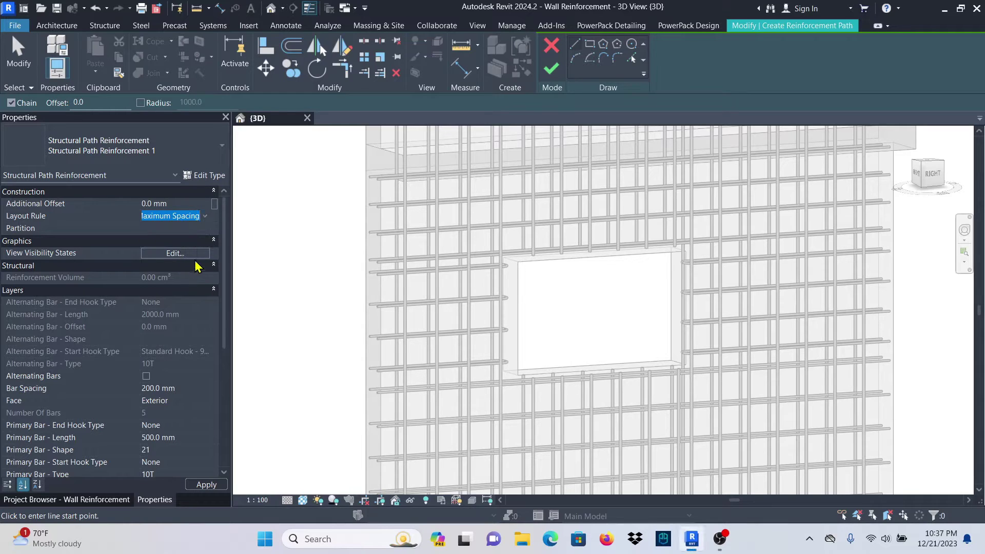
{"action": "left_click", "coordinate": [207, 220]}
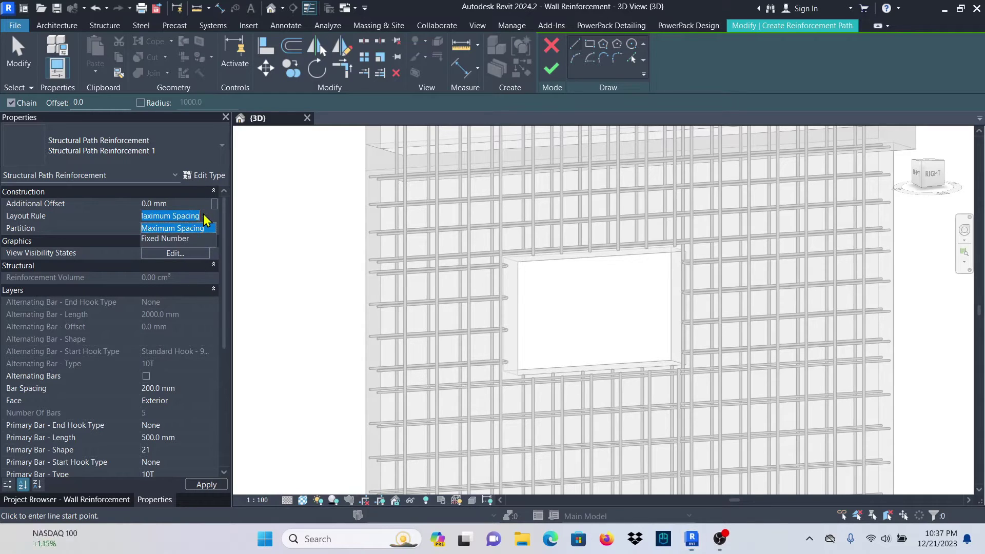
{"action": "left_click", "coordinate": [174, 231]}
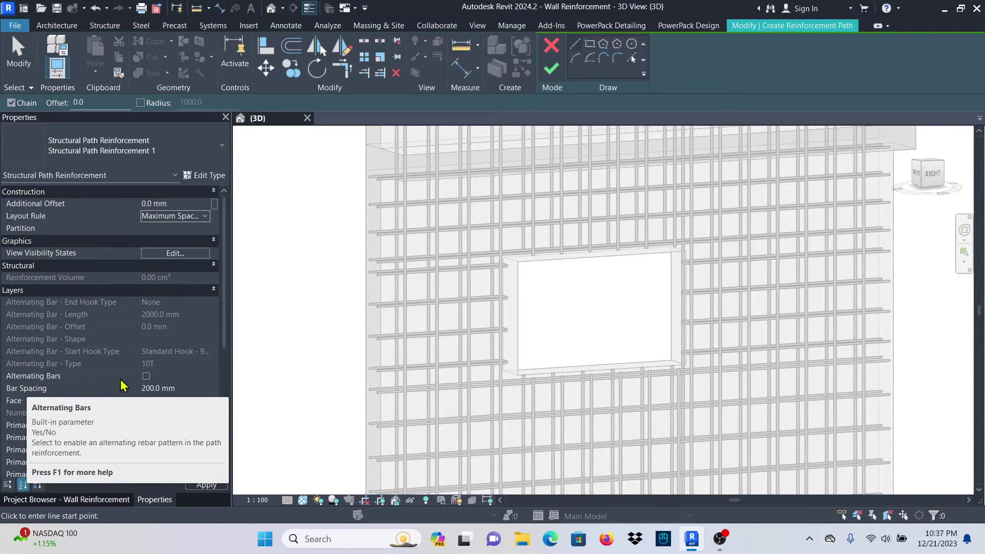
Step: Keep alternating bars off with a 200 mm bar spacing, and set the reinforcement face to Exterior
{"action": "left_click", "coordinate": [146, 376]}
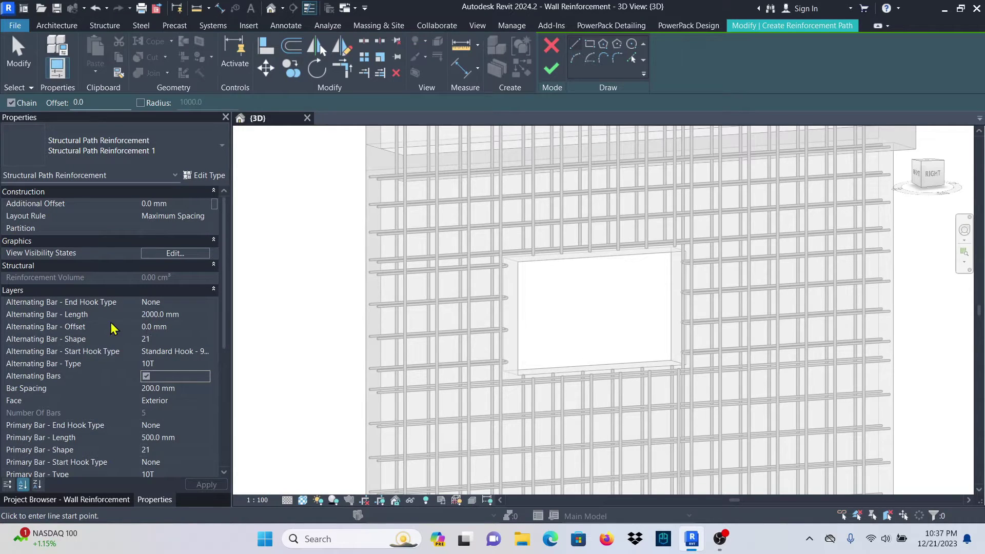
{"action": "left_click", "coordinate": [146, 376]}
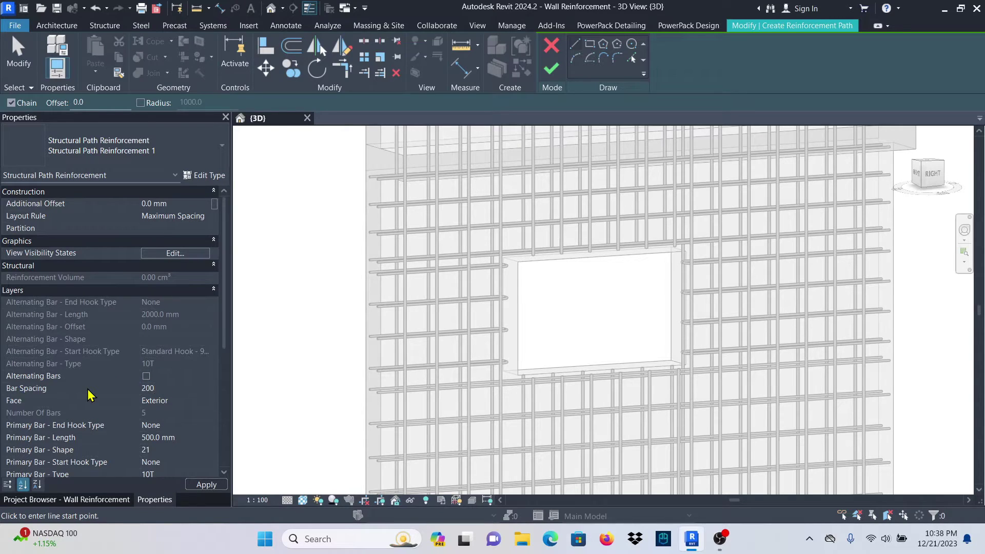
{"action": "left_click", "coordinate": [162, 402]}
{"action": "left_click", "coordinate": [205, 401]}
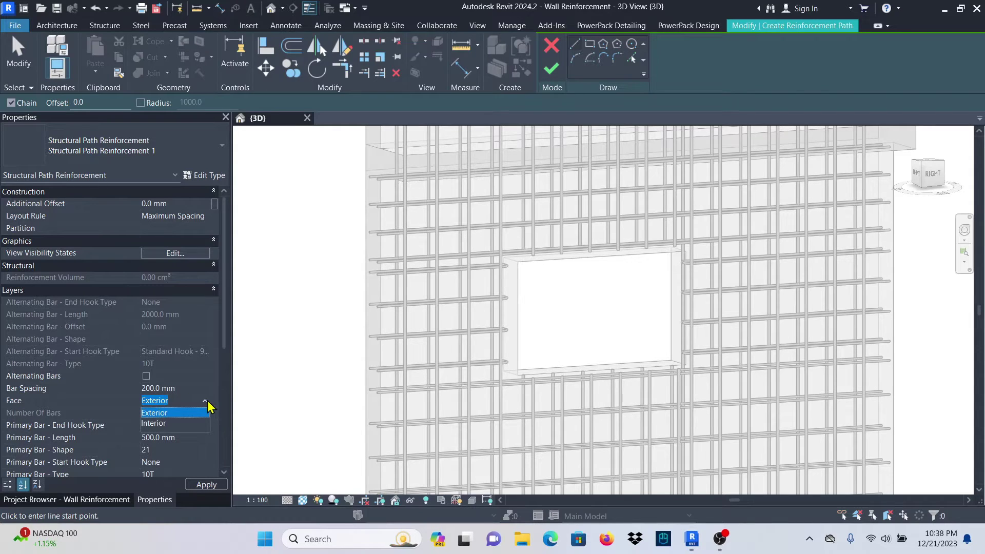
{"action": "left_click", "coordinate": [157, 423]}
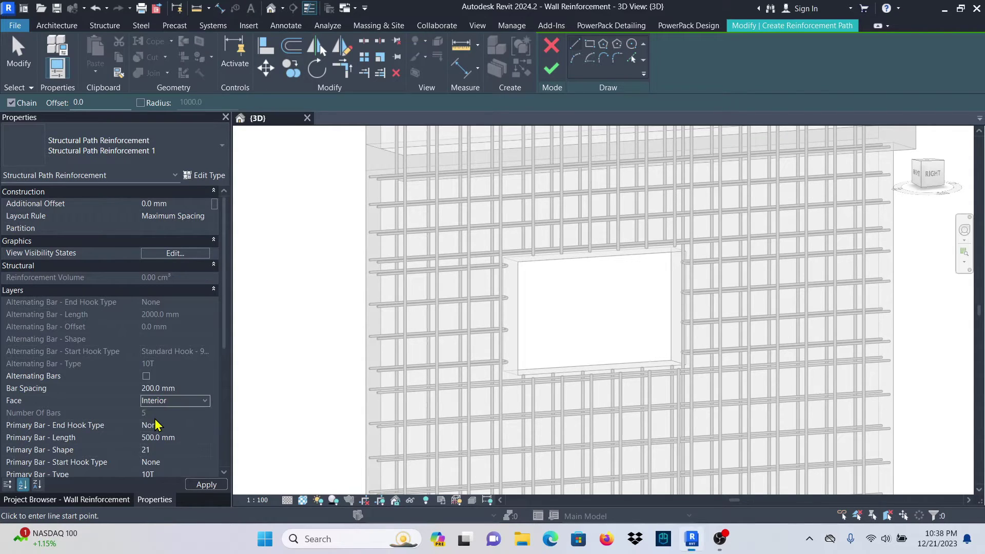
{"action": "left_click", "coordinate": [205, 401]}
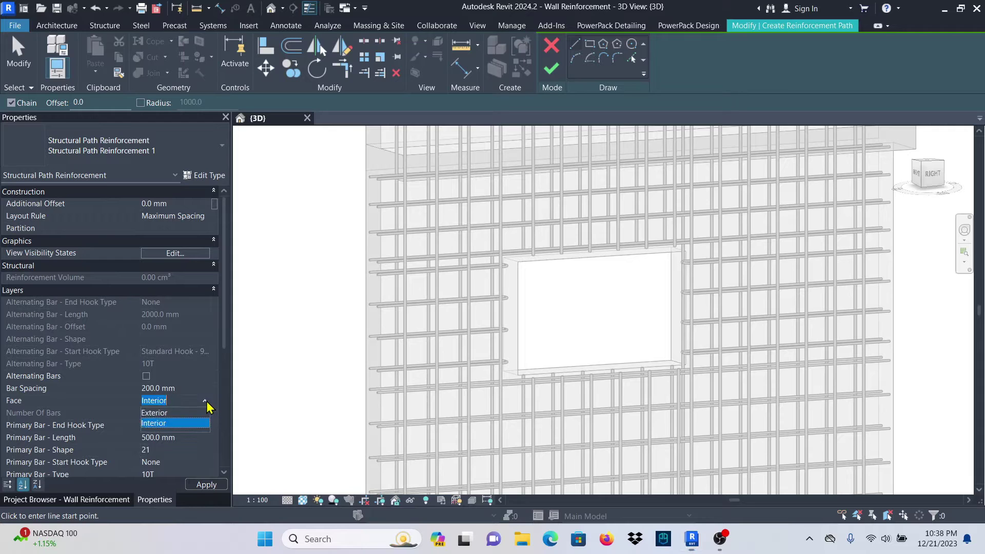
{"action": "left_click", "coordinate": [163, 415]}
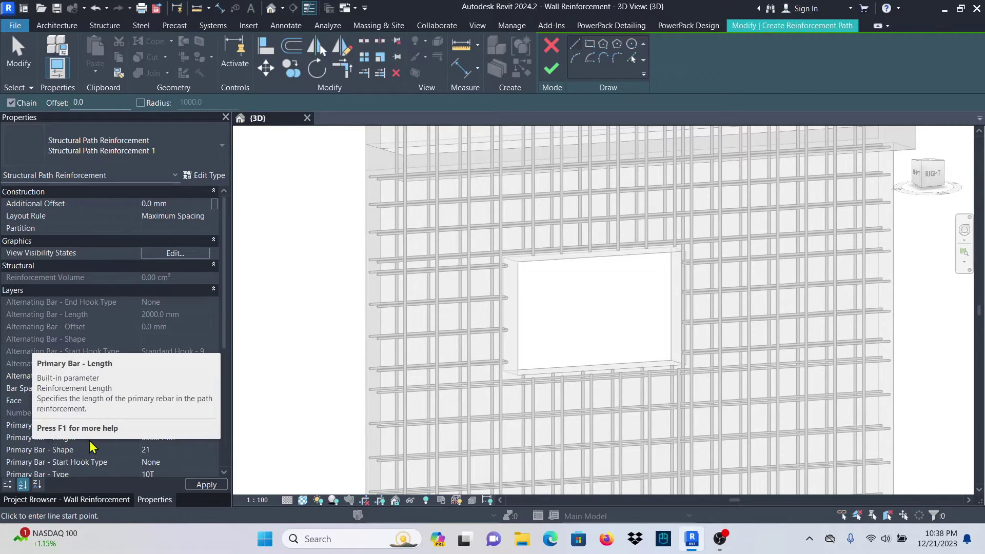
Step: Set the primary bar length to 600 mm and the primary bar shape to 21
{"action": "left_click", "coordinate": [184, 439]}
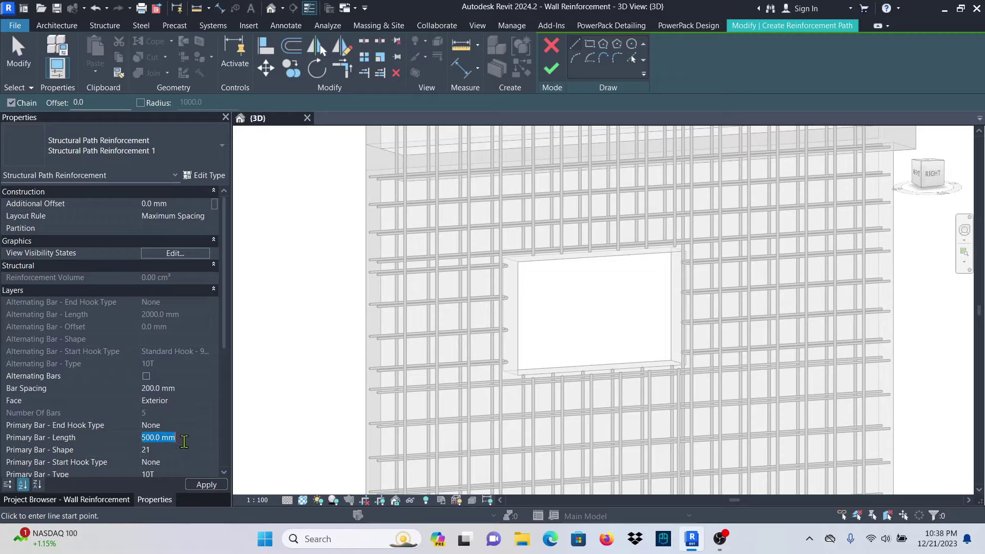
{"action": "type", "text": "600"}
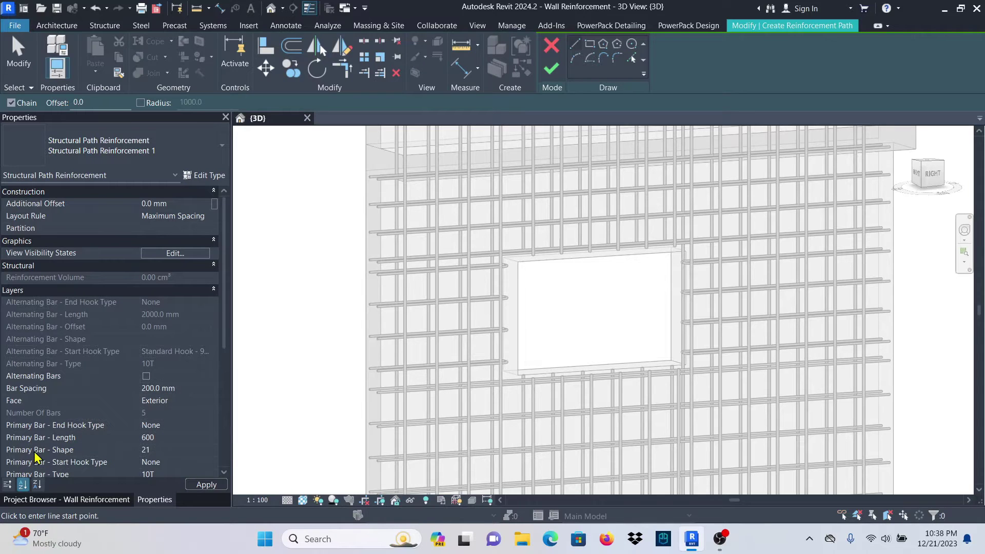
{"action": "left_click", "coordinate": [186, 450]}
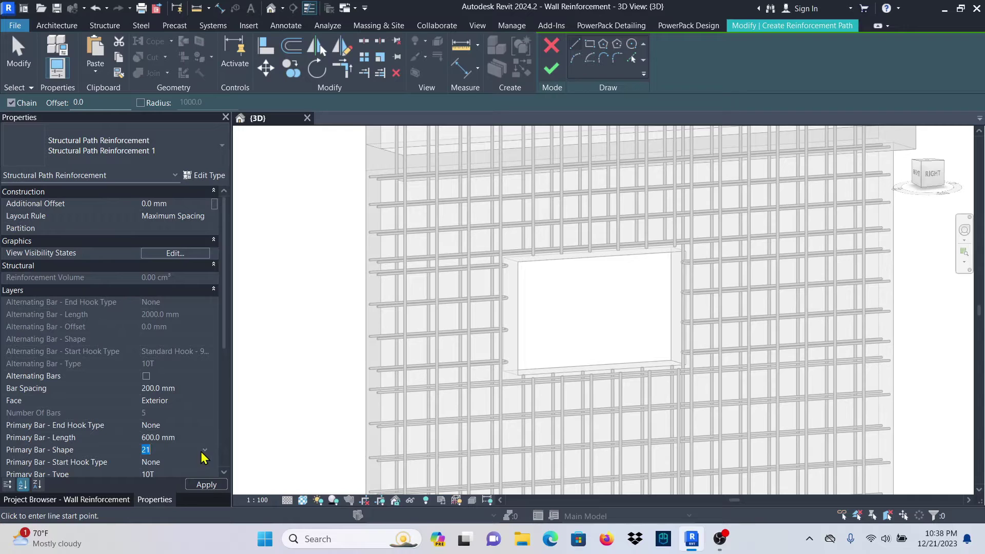
{"action": "left_click", "coordinate": [204, 451]}
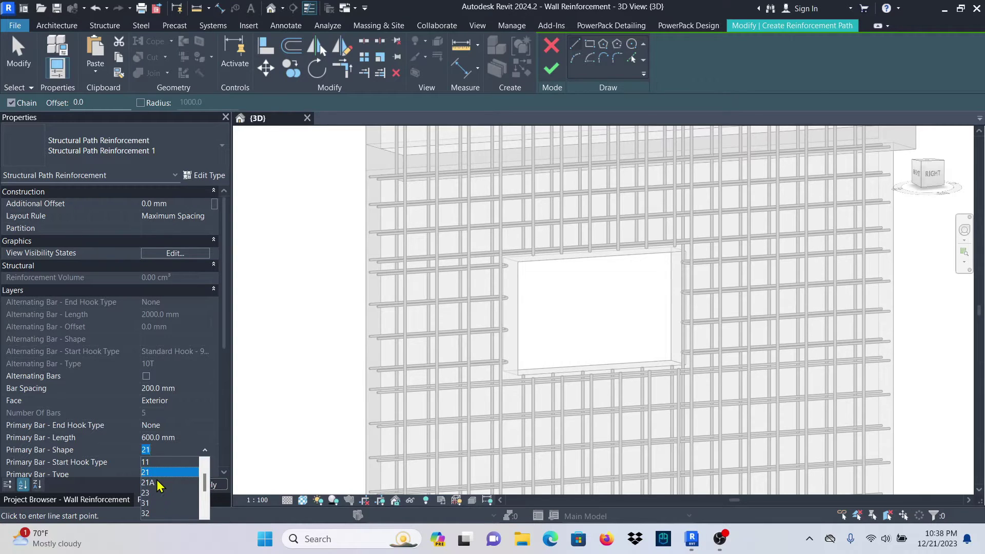
{"action": "scroll", "coordinate": [159, 486], "scroll_direction": "down", "scroll_amount": 3}
{"action": "scroll", "coordinate": [164, 506], "scroll_direction": "up", "scroll_amount": 4}
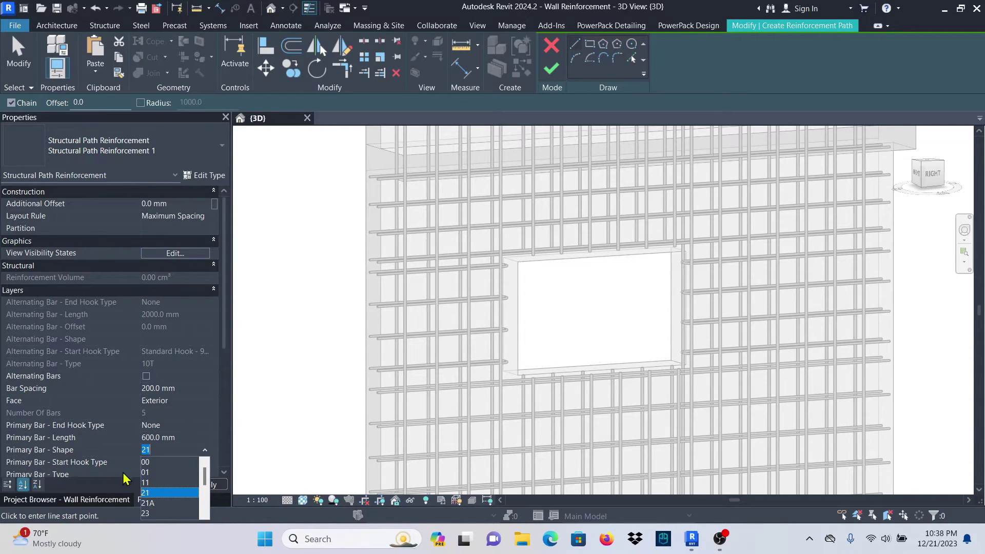
{"action": "left_click", "coordinate": [149, 495]}
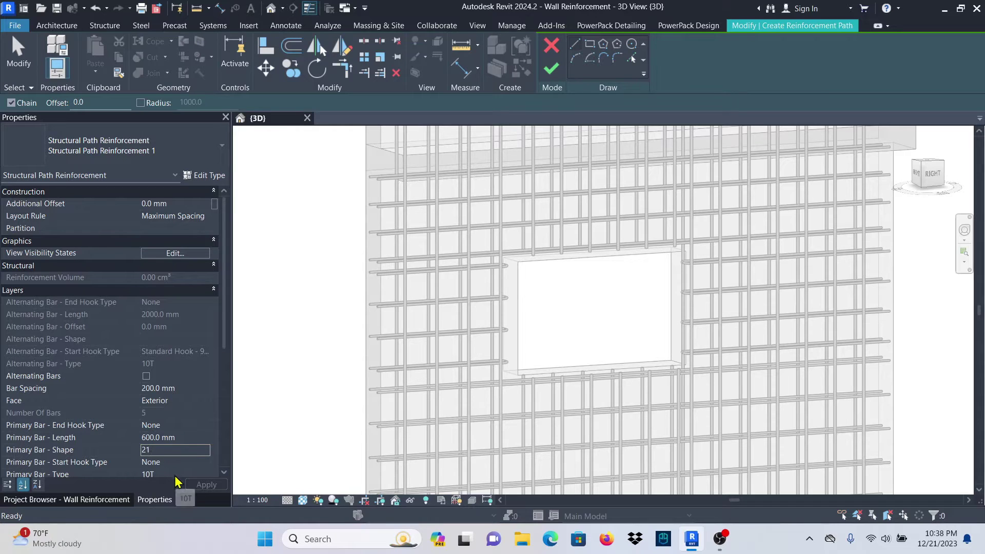
Step: Review the available bar sizes and choose 10T as the primary bar type
{"action": "scroll", "coordinate": [85, 430], "scroll_direction": "down", "scroll_amount": 1}
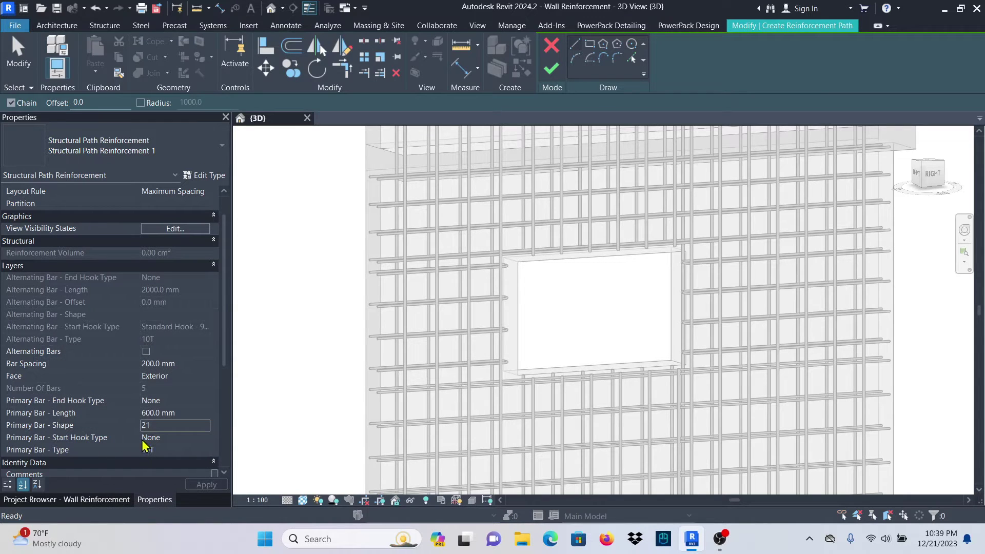
{"action": "left_click", "coordinate": [205, 451]}
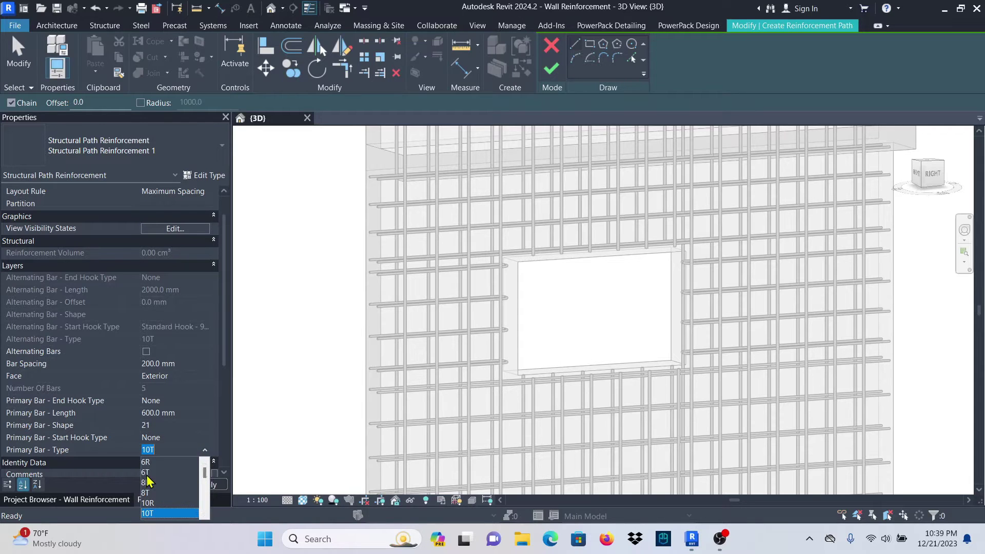
{"action": "scroll", "coordinate": [149, 481], "scroll_direction": "down", "scroll_amount": 5}
{"action": "scroll", "coordinate": [153, 501], "scroll_direction": "up", "scroll_amount": 2}
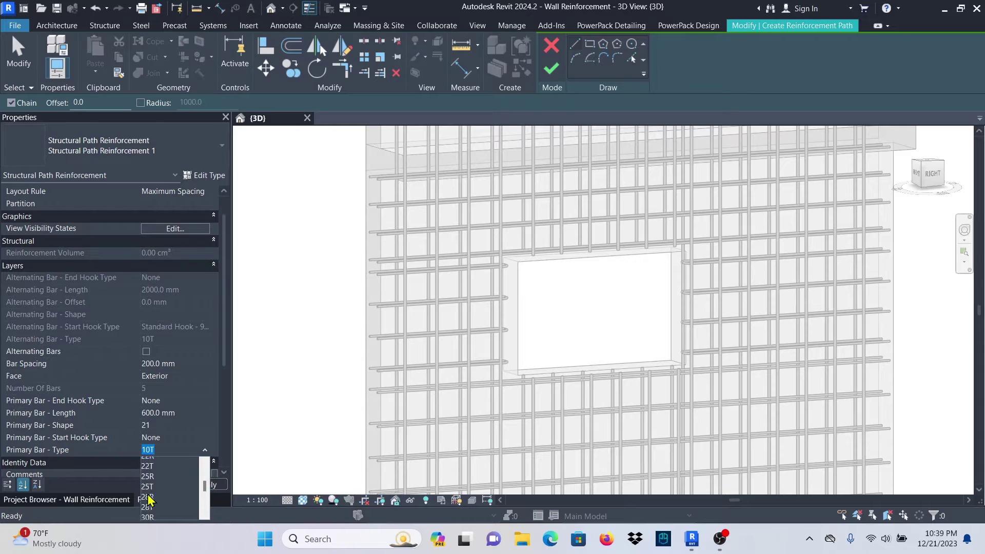
{"action": "scroll", "coordinate": [150, 500], "scroll_direction": "up", "scroll_amount": 4}
{"action": "scroll", "coordinate": [150, 491], "scroll_direction": "down", "scroll_amount": 4}
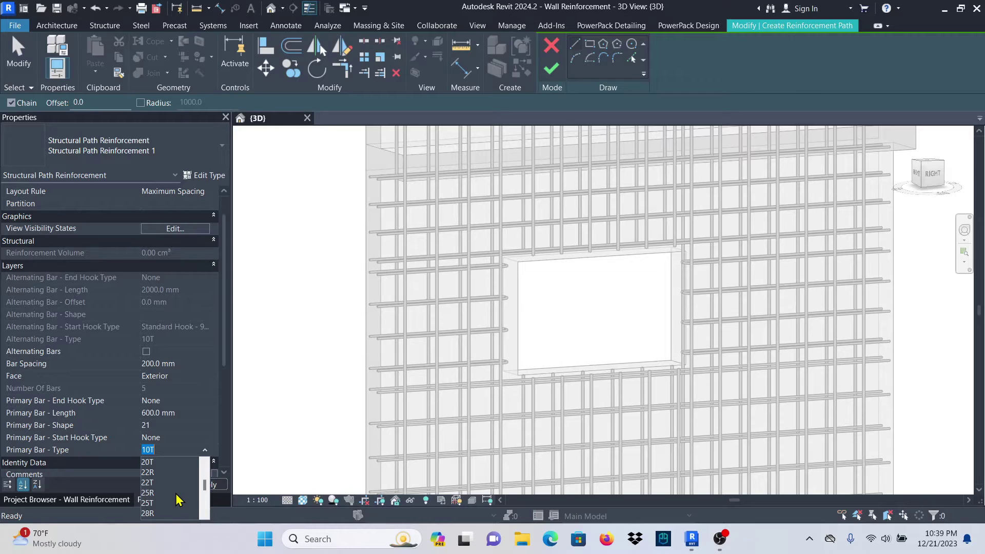
{"action": "scroll", "coordinate": [168, 486], "scroll_direction": "up", "scroll_amount": 4}
{"action": "scroll", "coordinate": [169, 487], "scroll_direction": "down", "scroll_amount": 6}
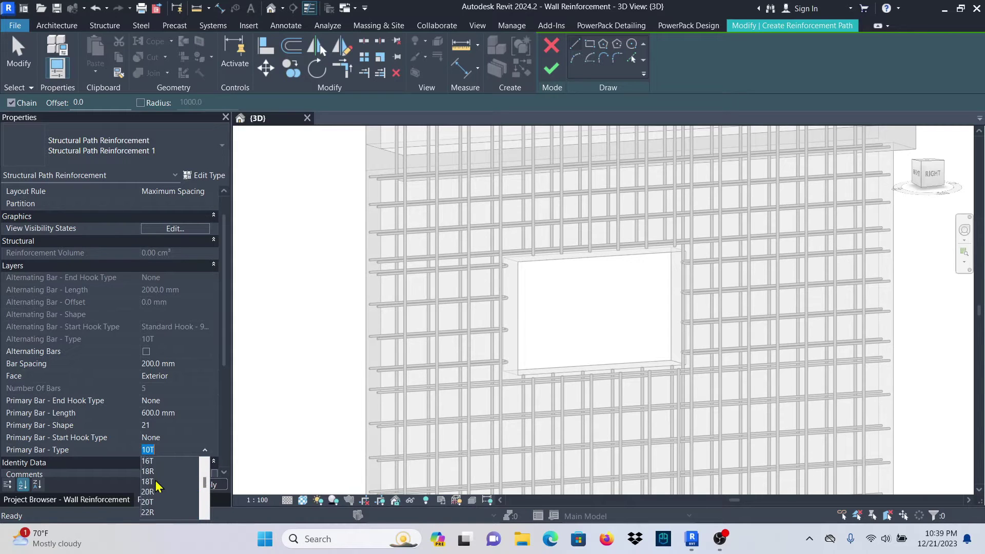
{"action": "scroll", "coordinate": [162, 494], "scroll_direction": "up", "scroll_amount": 3}
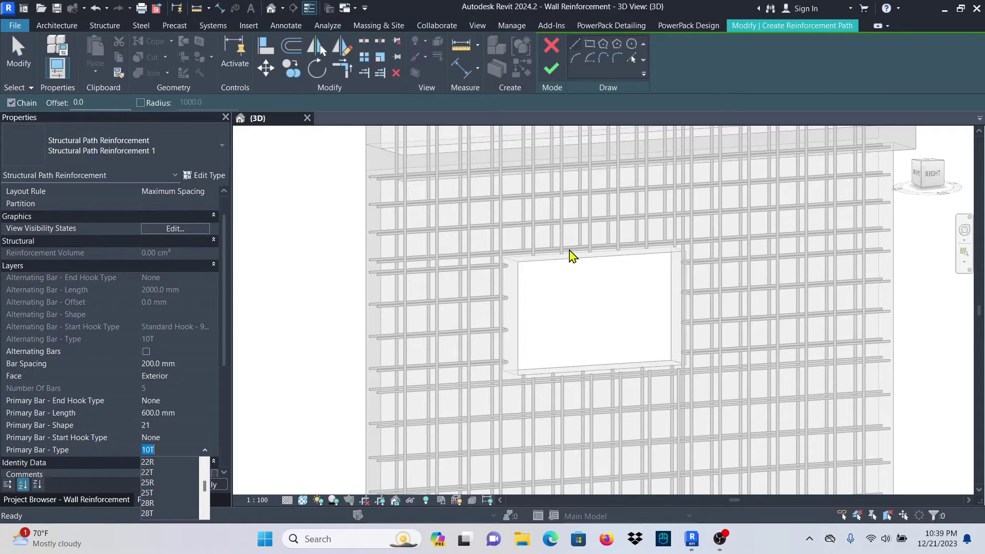
{"action": "scroll", "coordinate": [168, 487], "scroll_direction": "up", "scroll_amount": 4}
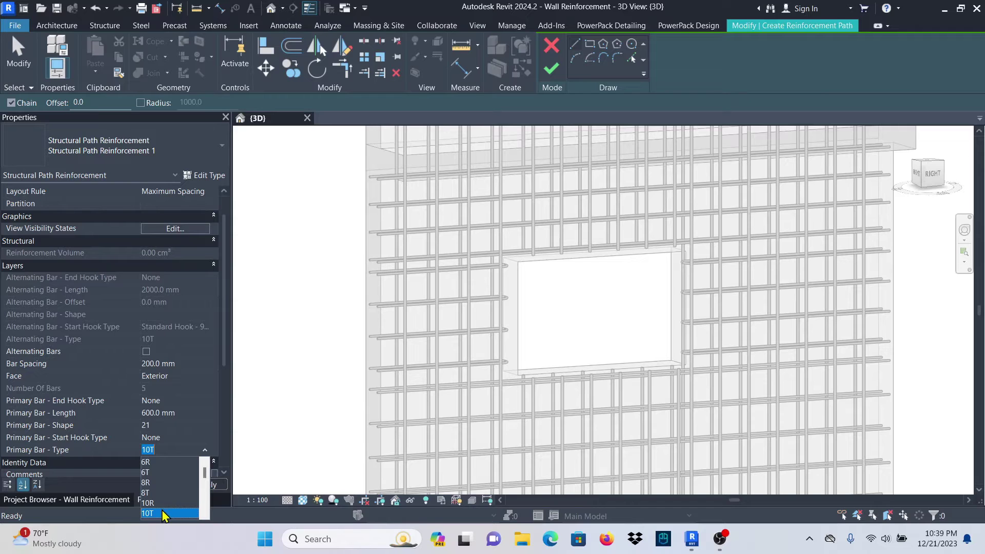
{"action": "left_click", "coordinate": [148, 514]}
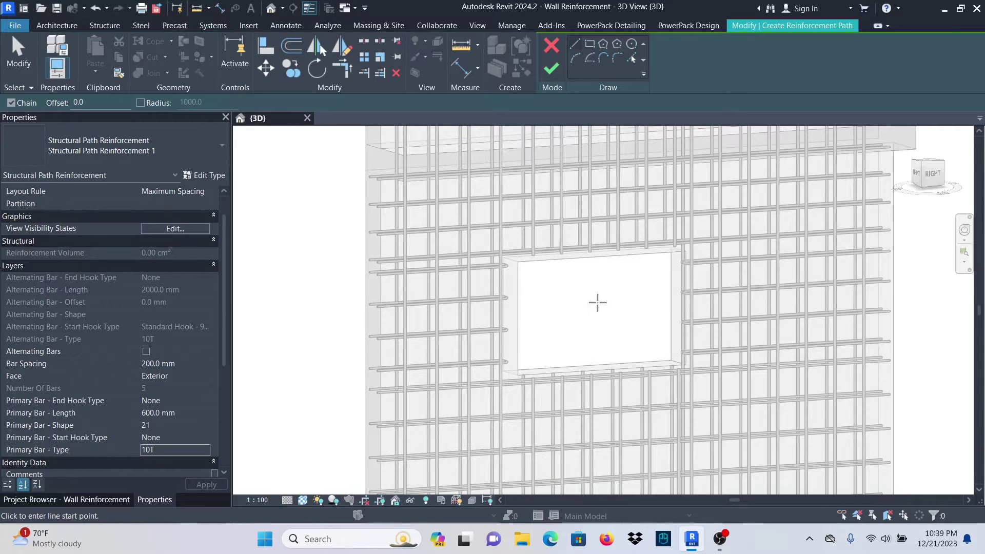
Step: Sketch the reinforcement path along the opening's left vertical edge, from its upper corner down to its lower corner, and end the line command
{"action": "scroll", "coordinate": [653, 239], "scroll_direction": "up", "scroll_amount": 2}
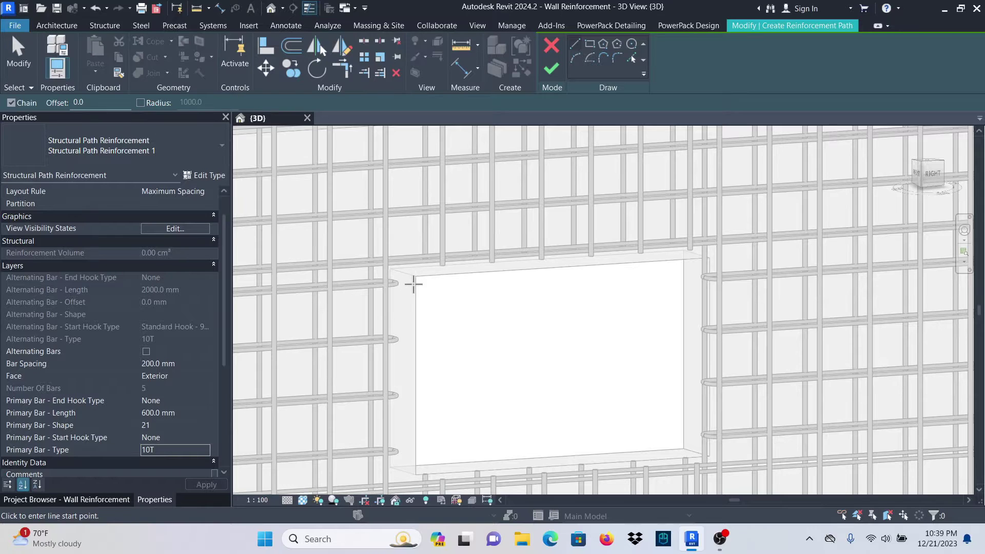
{"action": "scroll", "coordinate": [694, 253], "scroll_direction": "down", "scroll_amount": 1}
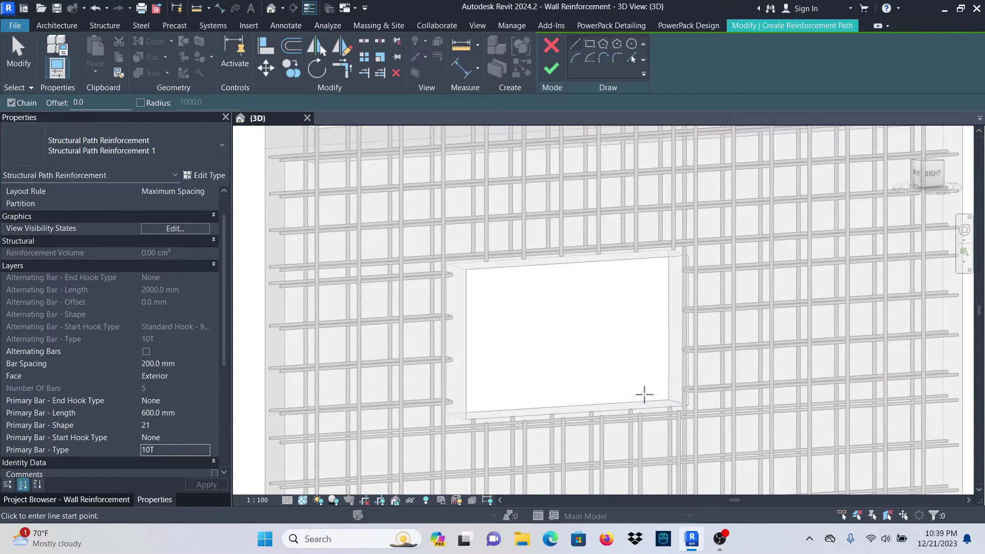
{"action": "scroll", "coordinate": [575, 354], "scroll_direction": "down", "scroll_amount": 4}
{"action": "middle_click_drag", "start_coordinate": [826, 282], "coordinate": [545, 359], "text": "shift"}
{"action": "scroll", "coordinate": [558, 323], "scroll_direction": "up", "scroll_amount": 5}
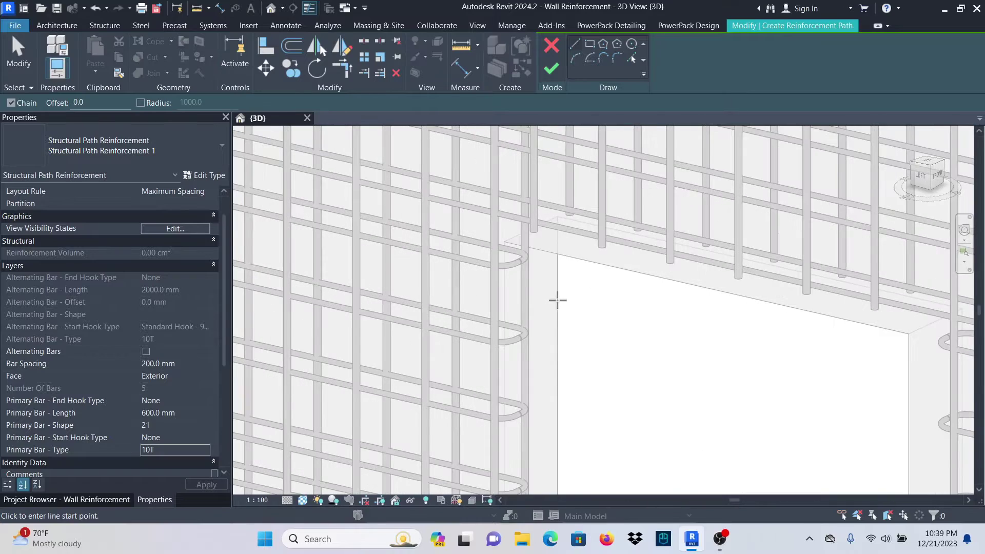
{"action": "left_click", "coordinate": [504, 242]}
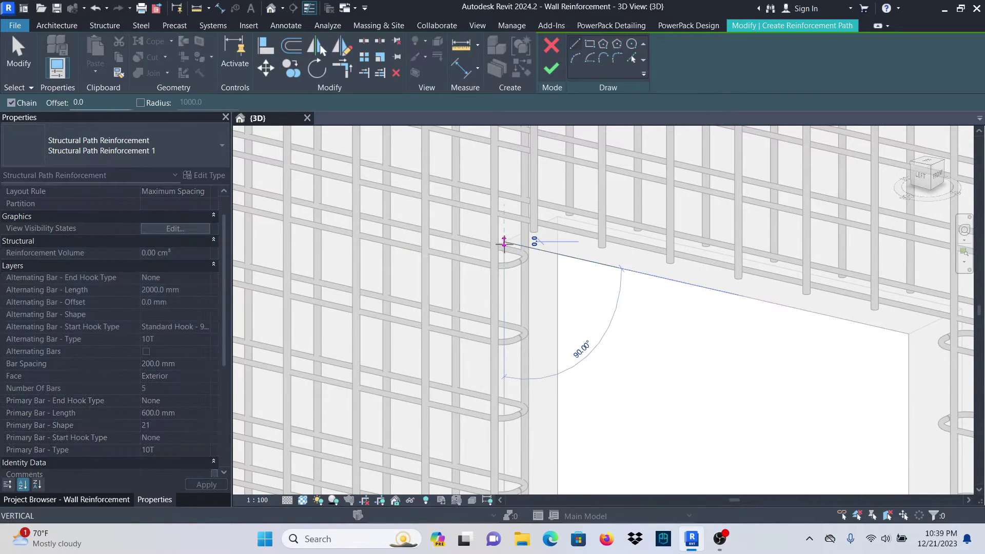
{"action": "scroll", "coordinate": [504, 242], "scroll_direction": "down", "scroll_amount": 5}
{"action": "scroll", "coordinate": [499, 342], "scroll_direction": "up", "scroll_amount": 5}
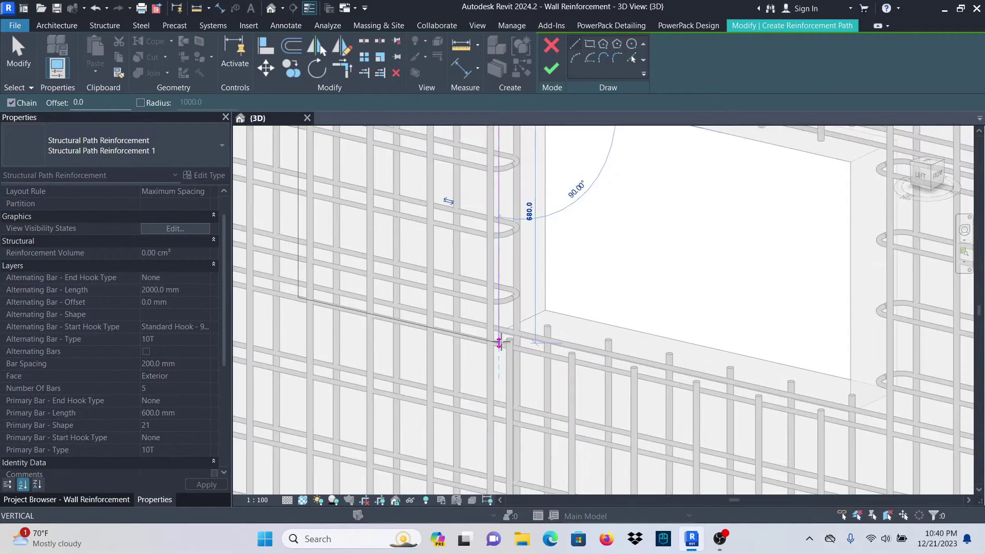
{"action": "scroll", "coordinate": [499, 342], "scroll_direction": "up", "scroll_amount": 3}
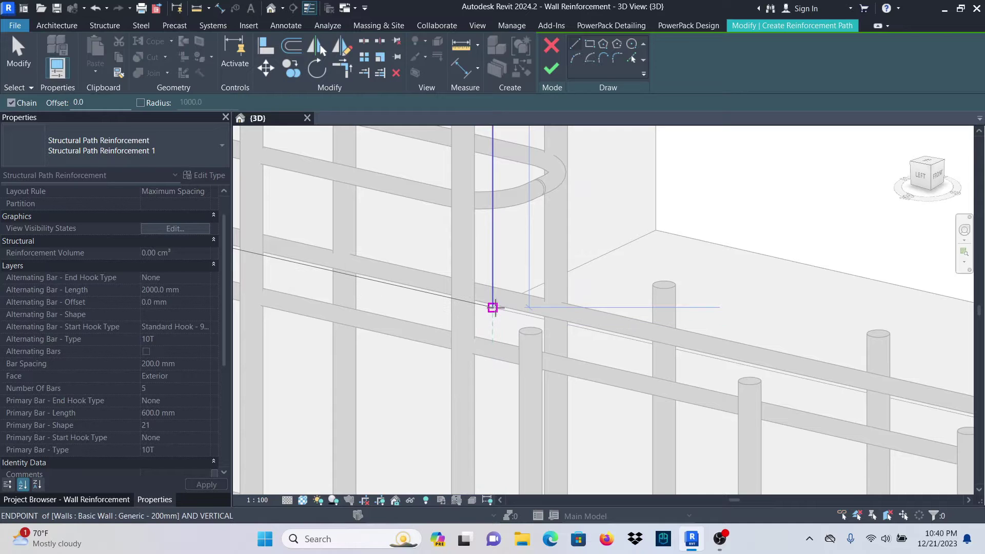
{"action": "left_click", "coordinate": [492, 308]}
{"action": "scroll", "coordinate": [547, 358], "scroll_direction": "down", "scroll_amount": 5}
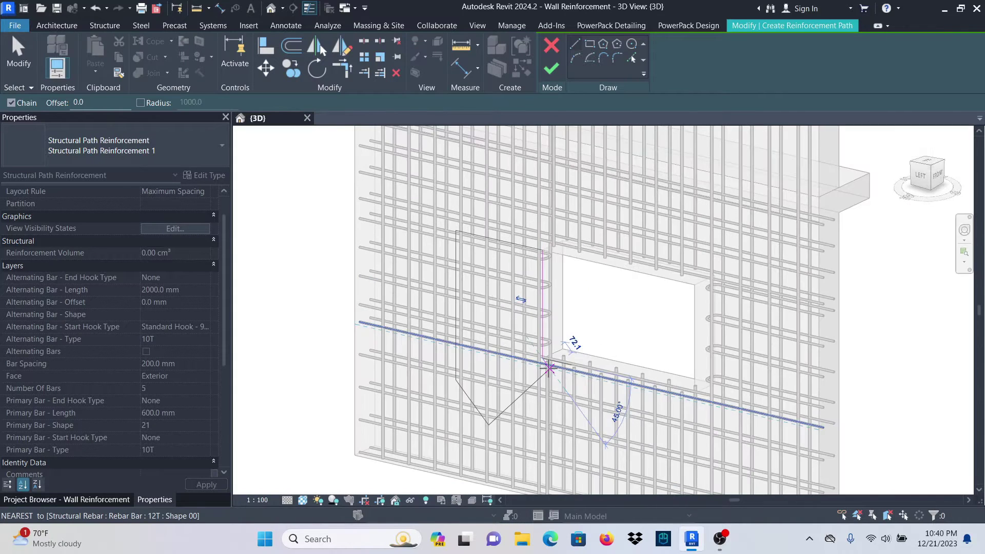
{"action": "left_click", "coordinate": [19, 64]}
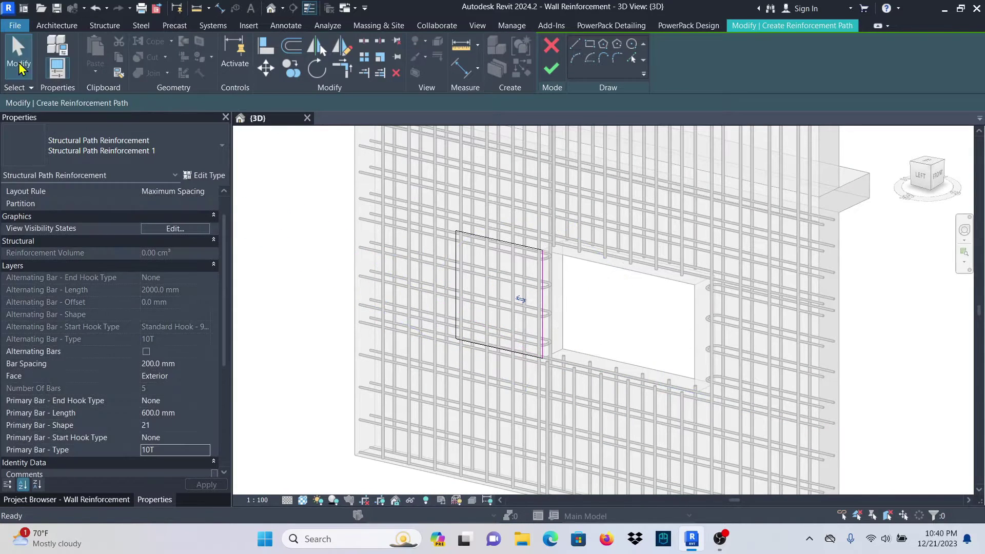
Step: Flip the path reinforcement into the opening and back into the wall beside the opening's left edge
{"action": "scroll", "coordinate": [501, 333], "scroll_direction": "up", "scroll_amount": 2}
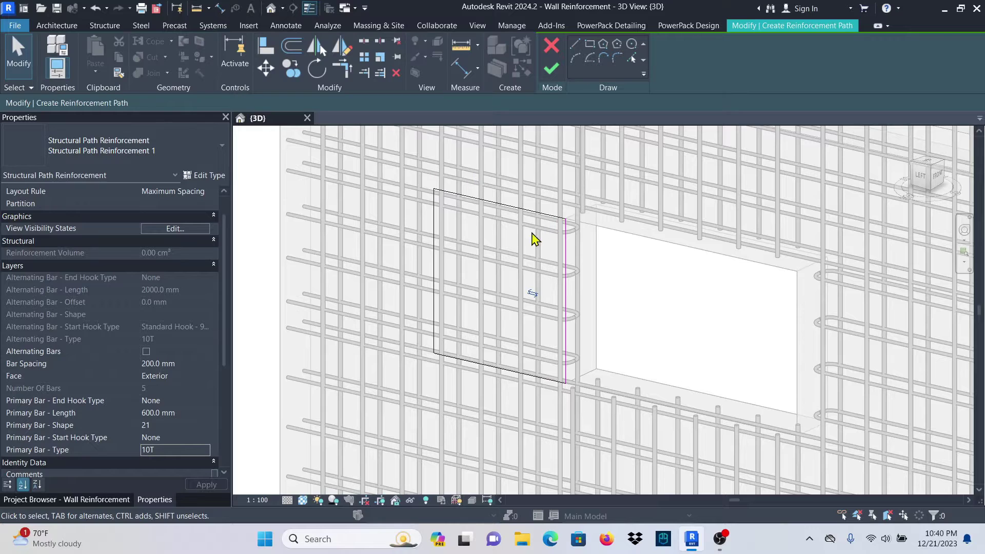
{"action": "left_click", "coordinate": [537, 297]}
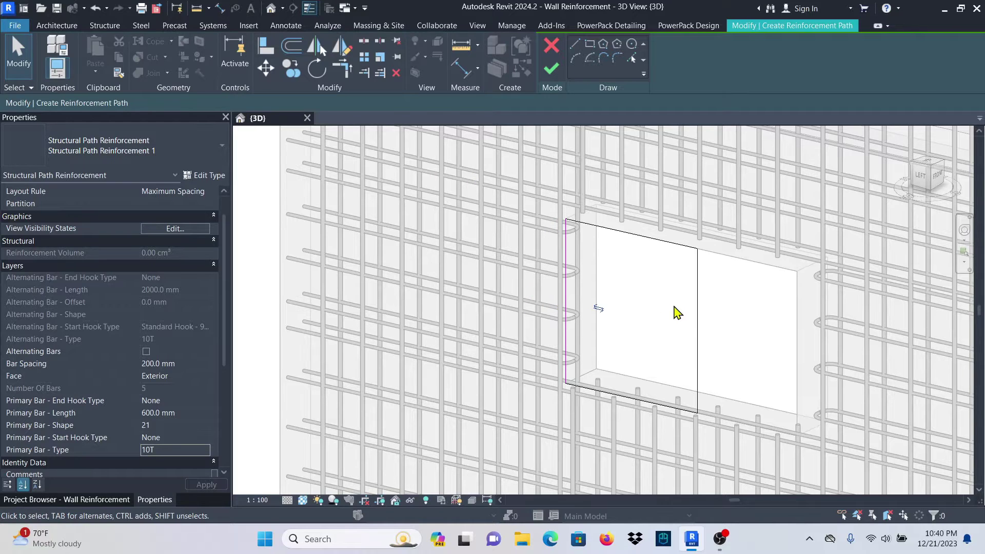
{"action": "left_click", "coordinate": [596, 309]}
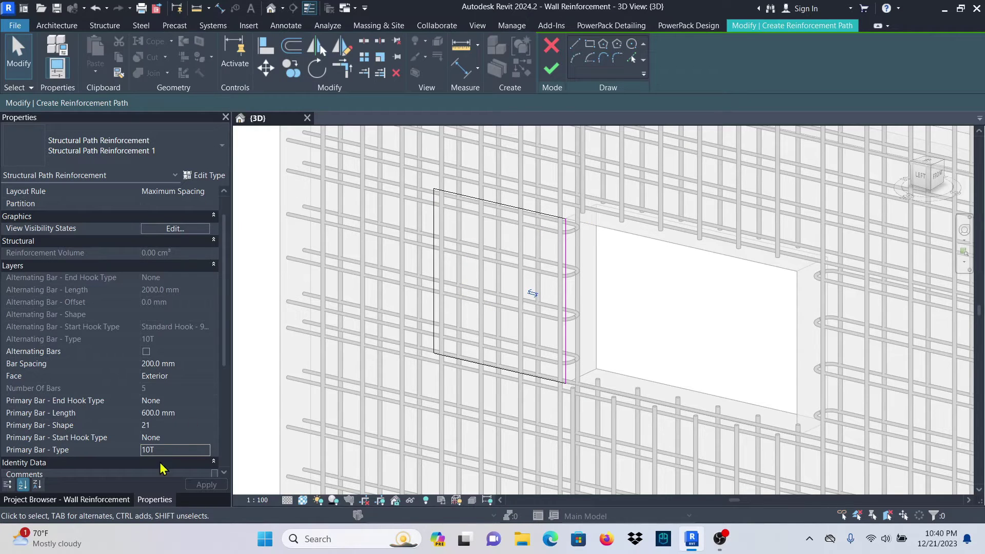
Step: Set the primary bar length to 500 mm and finish the reinforcement path along the opening's left edge
{"action": "left_click", "coordinate": [175, 414]}
{"action": "left_click_drag", "start_coordinate": [179, 414], "coordinate": [113, 414]}
{"action": "type", "text": "500"}
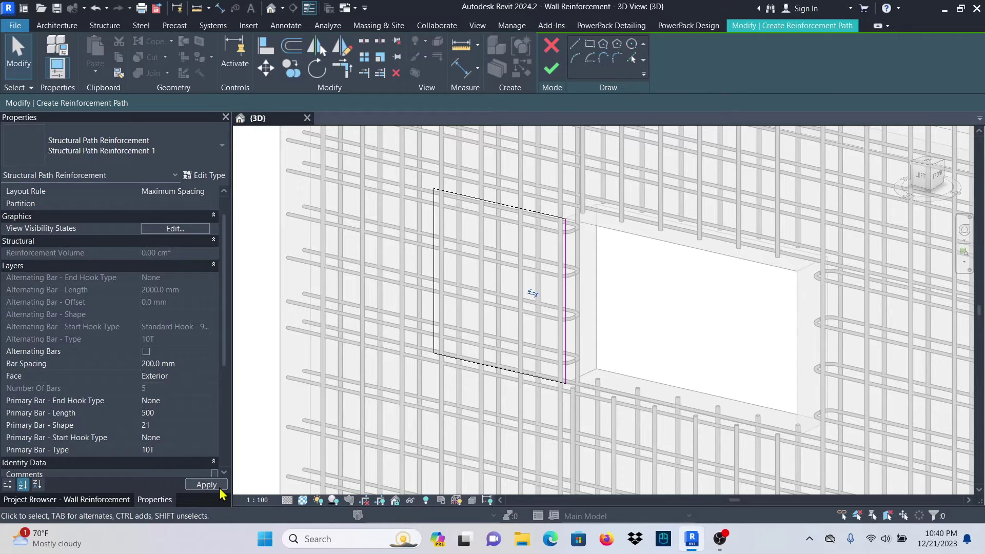
{"action": "left_click", "coordinate": [216, 486]}
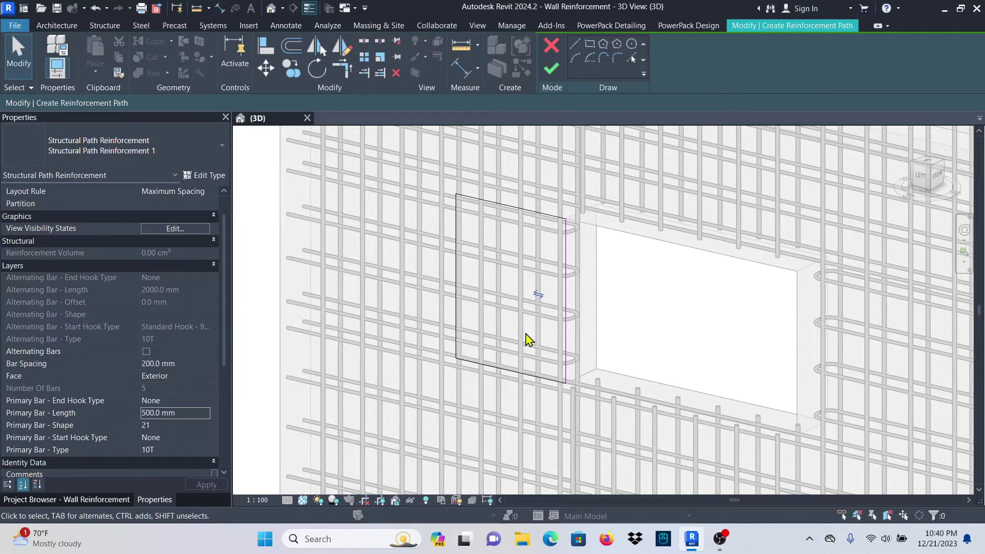
{"action": "scroll", "coordinate": [413, 408], "scroll_direction": "down", "scroll_amount": 2}
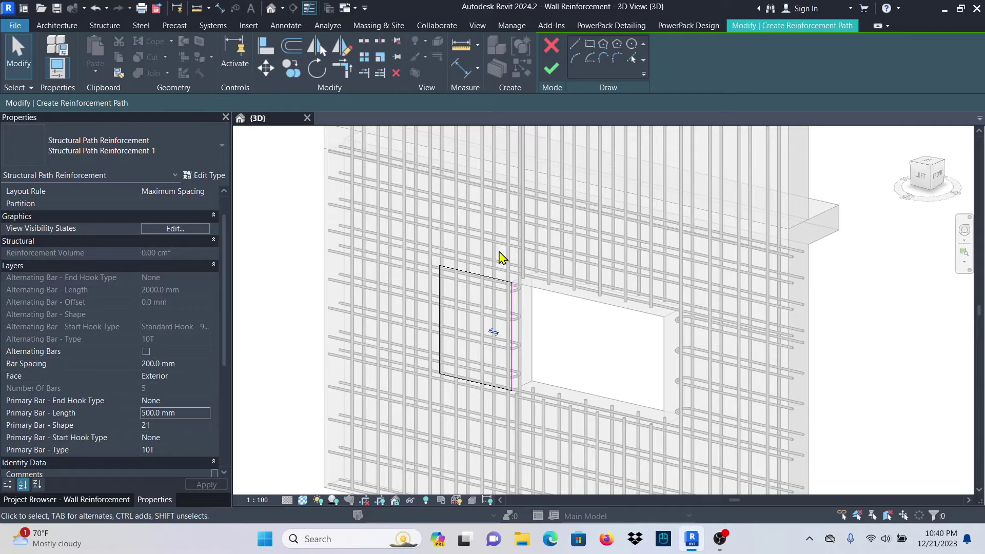
{"action": "scroll", "coordinate": [471, 379], "scroll_direction": "up", "scroll_amount": 2}
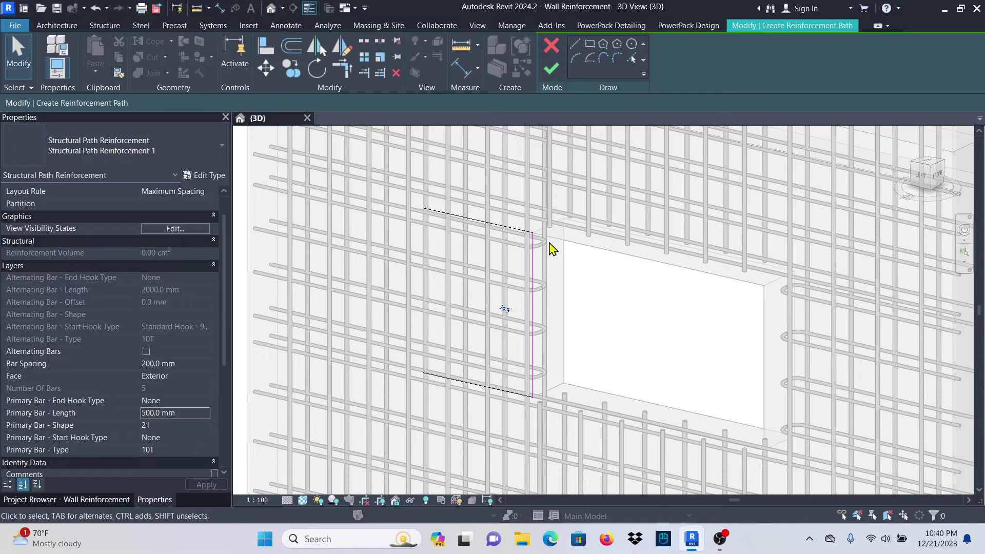
{"action": "left_click", "coordinate": [552, 68]}
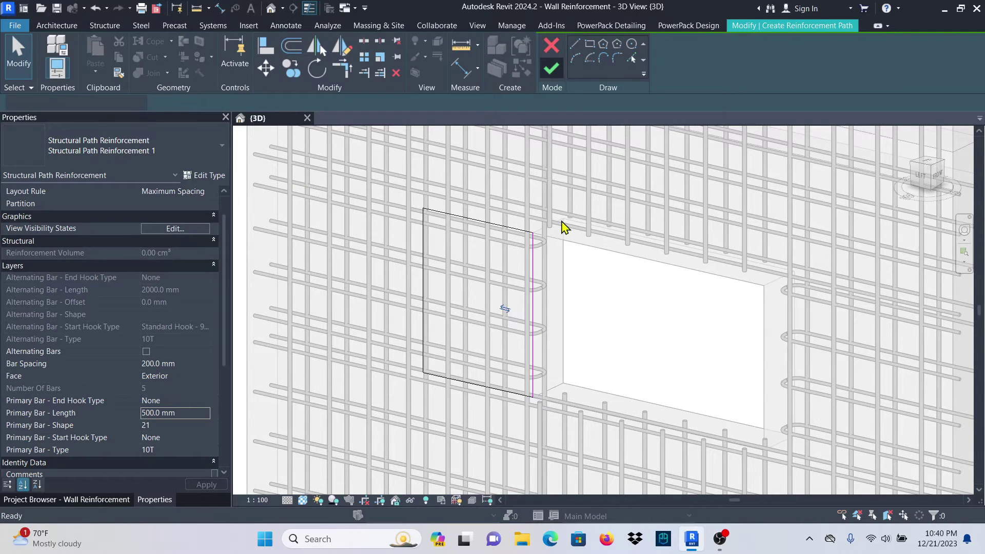
Step: Select the new 10T U-bars at the opening's left edge and rotate them so their closed ends face the opening
{"action": "scroll", "coordinate": [552, 292], "scroll_direction": "up", "scroll_amount": 5}
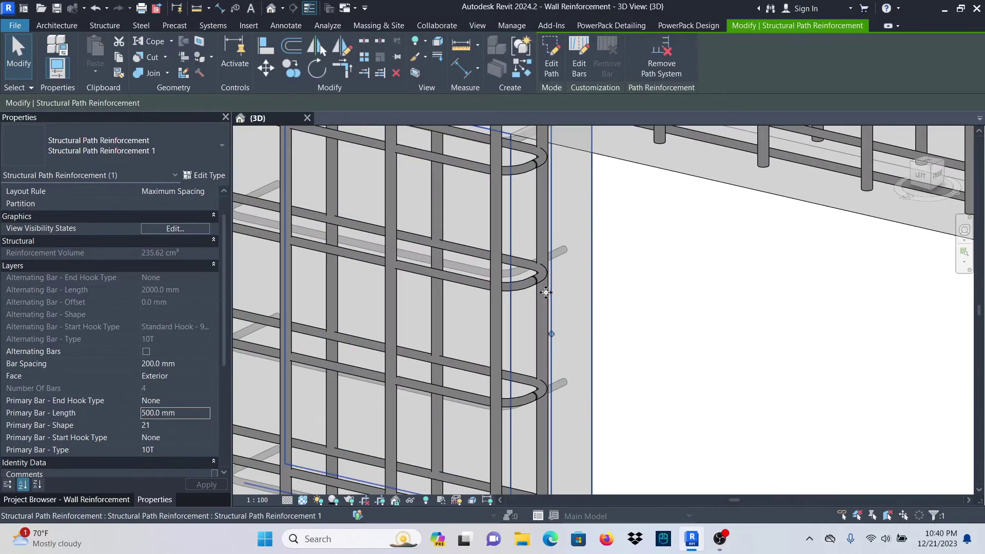
{"action": "scroll", "coordinate": [545, 292], "scroll_direction": "up", "scroll_amount": 1}
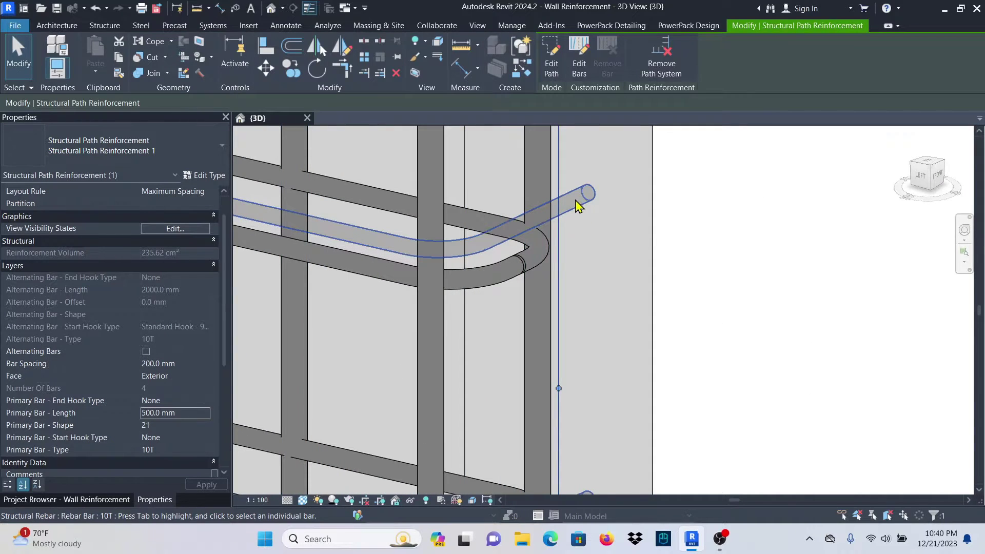
{"action": "scroll", "coordinate": [580, 199], "scroll_direction": "down", "scroll_amount": 3}
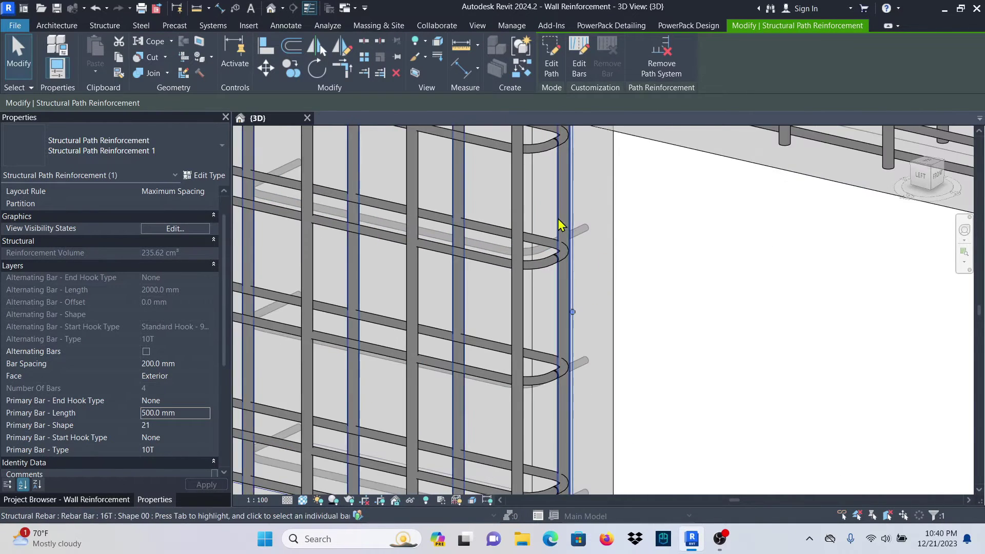
{"action": "left_click", "coordinate": [626, 257]}
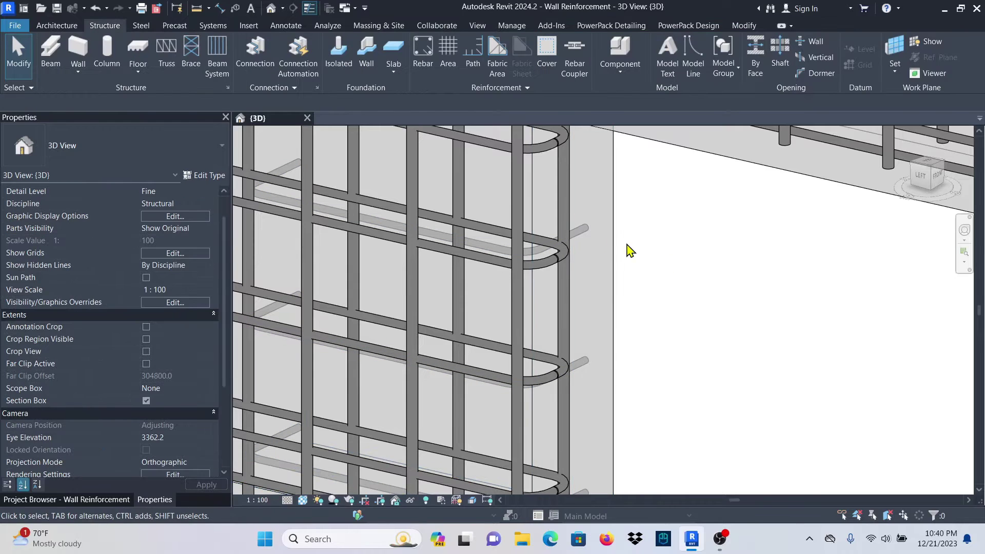
{"action": "left_click", "coordinate": [586, 243]}
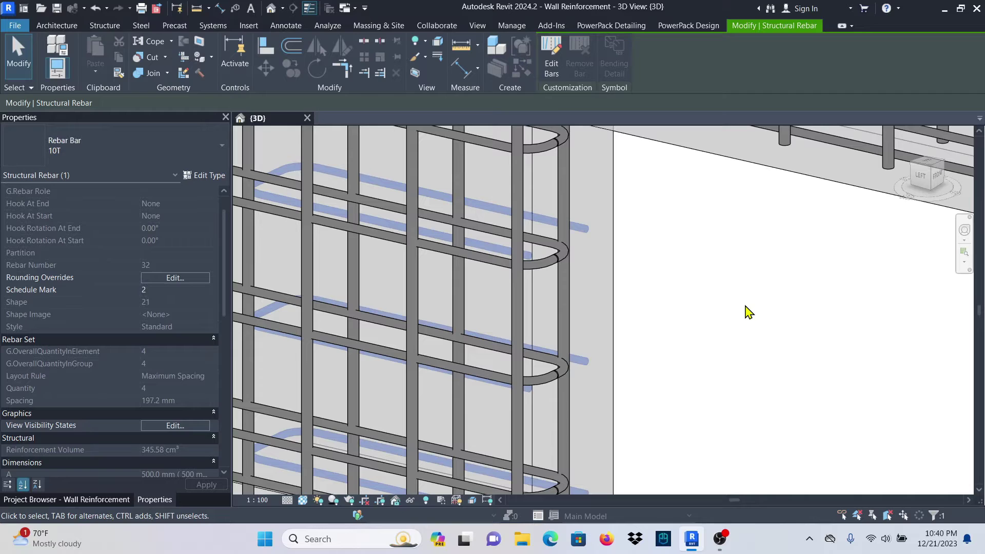
{"action": "key", "text": "ctrl+z"}
{"action": "key", "text": "ctrl+y"}
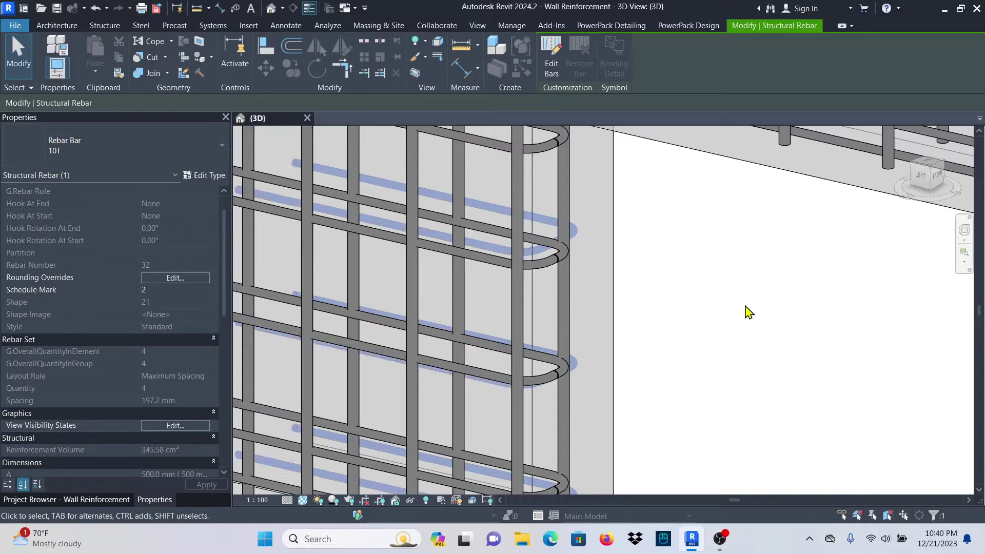
{"action": "scroll", "coordinate": [619, 336], "scroll_direction": "down", "scroll_amount": 5}
{"action": "middle_click_drag", "start_coordinate": [619, 340], "coordinate": [658, 349], "text": "shift"}
{"action": "key", "text": "Escape"}
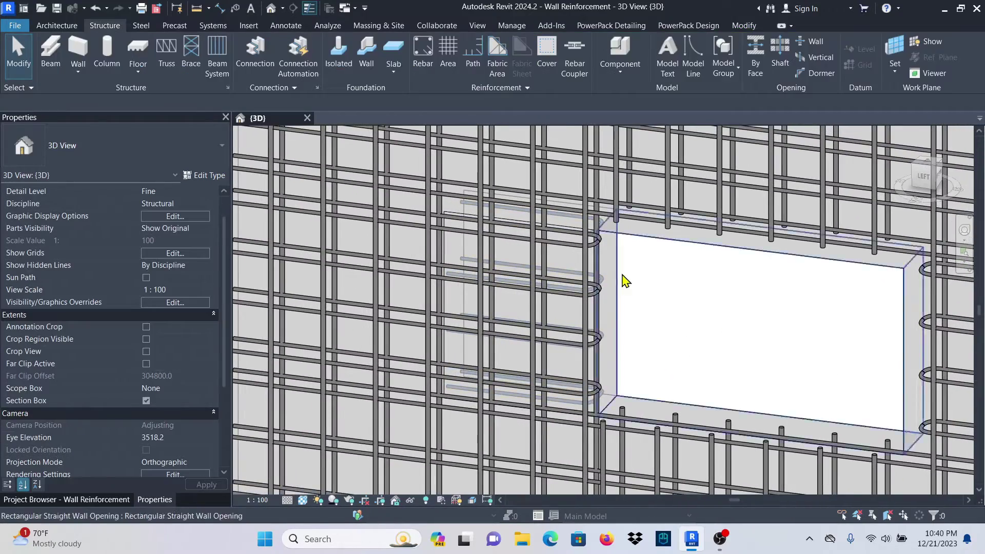
Step: Set the 10T U-bars at the opening's left edge to show unobscured in the {3D} view, and deselect them
{"action": "scroll", "coordinate": [616, 282], "scroll_direction": "up", "scroll_amount": 3}
{"action": "scroll", "coordinate": [576, 287], "scroll_direction": "up", "scroll_amount": 2}
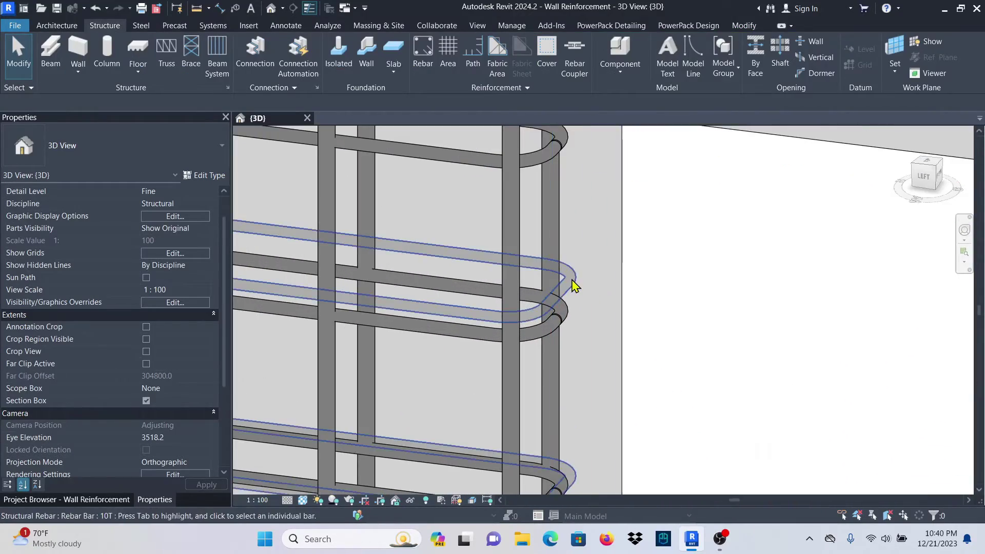
{"action": "left_click", "coordinate": [573, 285]}
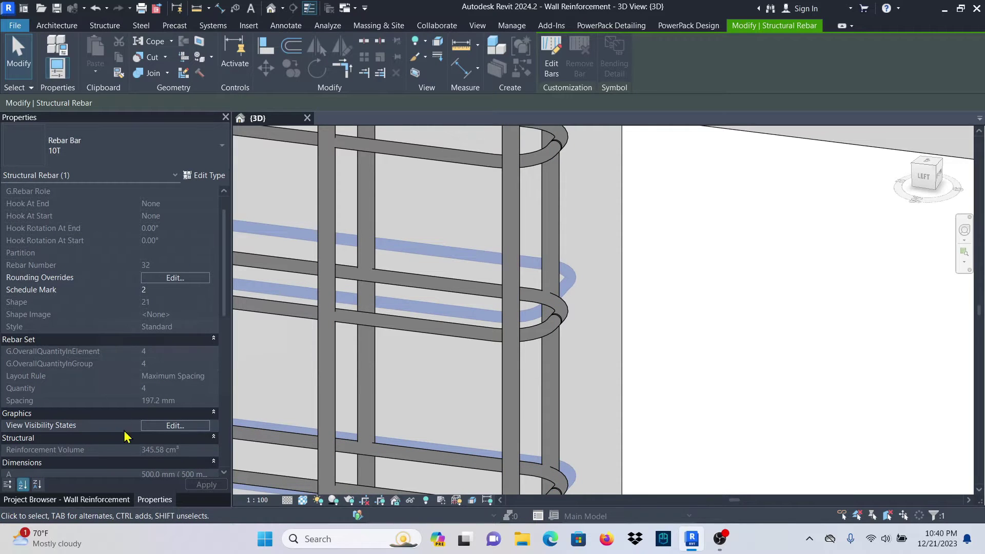
{"action": "left_click", "coordinate": [170, 426]}
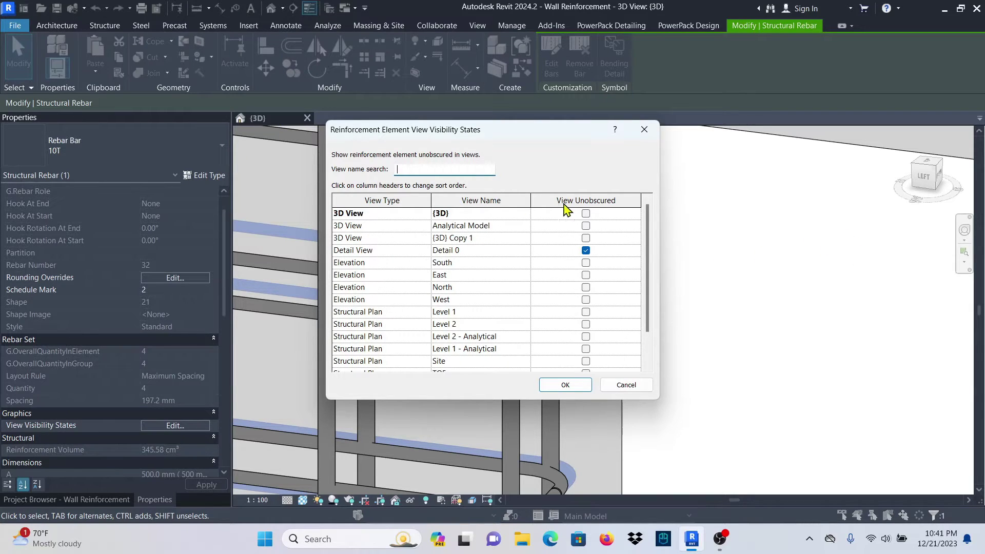
{"action": "left_click", "coordinate": [585, 213]}
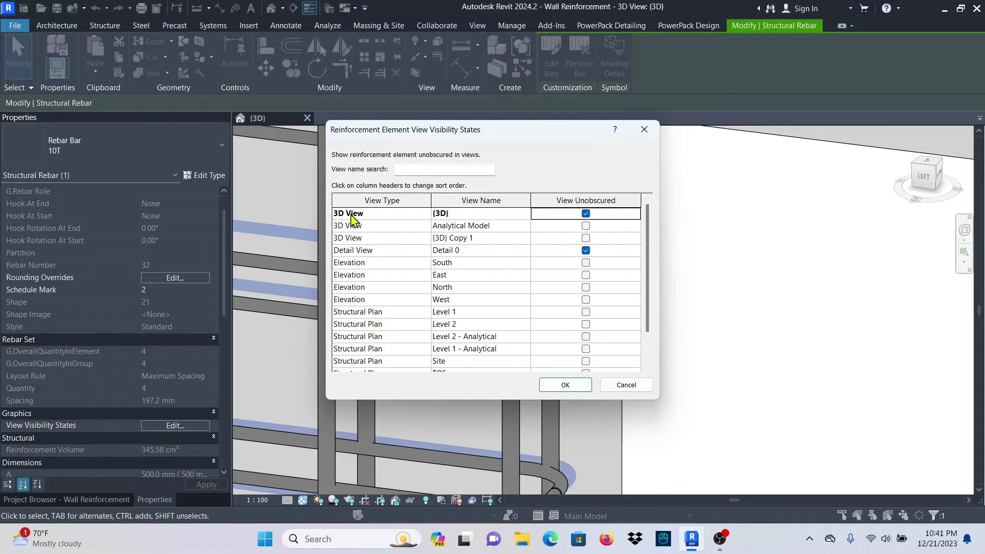
{"action": "left_click", "coordinate": [564, 385]}
{"action": "scroll", "coordinate": [569, 354], "scroll_direction": "down", "scroll_amount": 2}
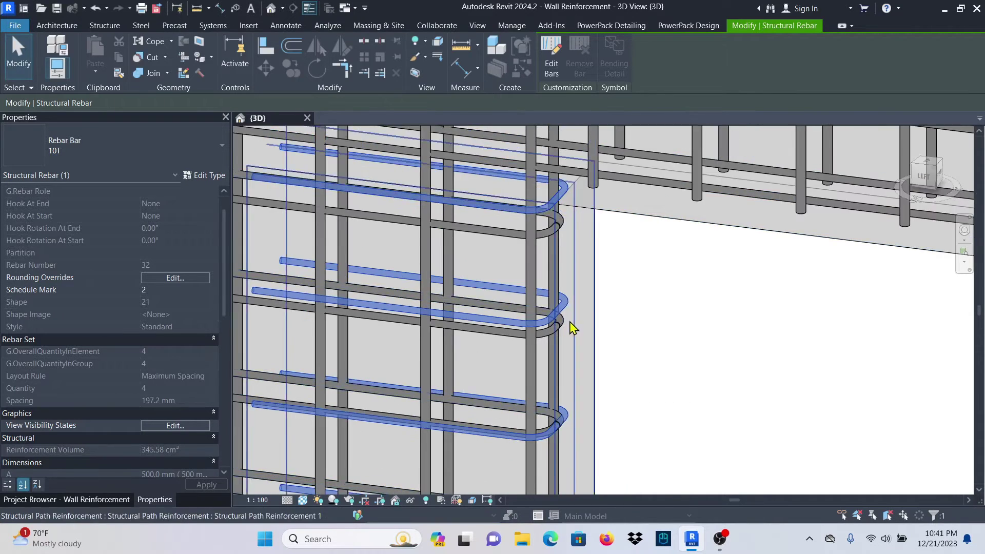
{"action": "left_click", "coordinate": [729, 339]}
Step: Examine the U-bars at the opening's left edge and the vertical bar ends along its upper edge
{"action": "scroll", "coordinate": [728, 339], "scroll_direction": "down", "scroll_amount": 3}
{"action": "scroll", "coordinate": [567, 336], "scroll_direction": "up", "scroll_amount": 2}
{"action": "scroll", "coordinate": [466, 333], "scroll_direction": "down", "scroll_amount": 2}
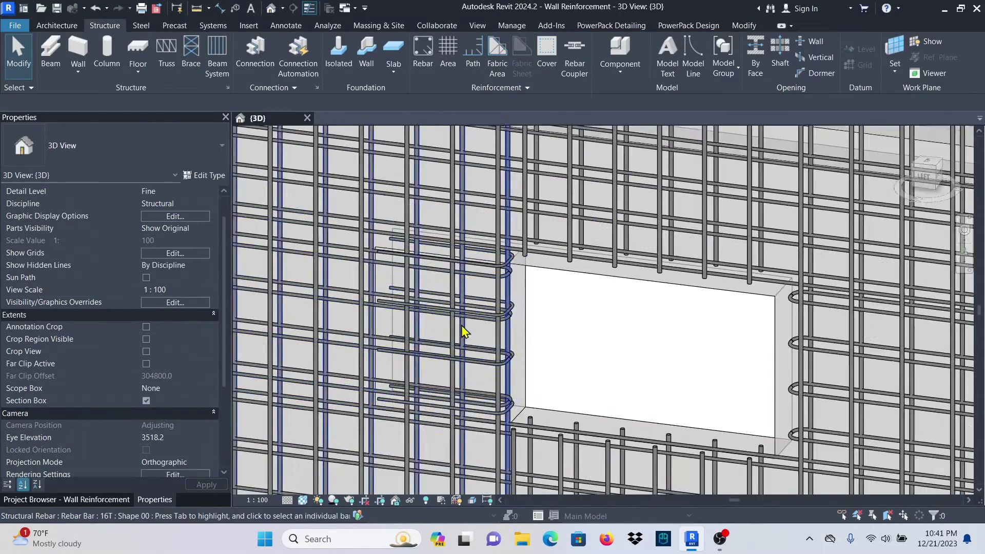
{"action": "scroll", "coordinate": [612, 289], "scroll_direction": "up", "scroll_amount": 1}
{"action": "scroll", "coordinate": [612, 289], "scroll_direction": "up", "scroll_amount": 2}
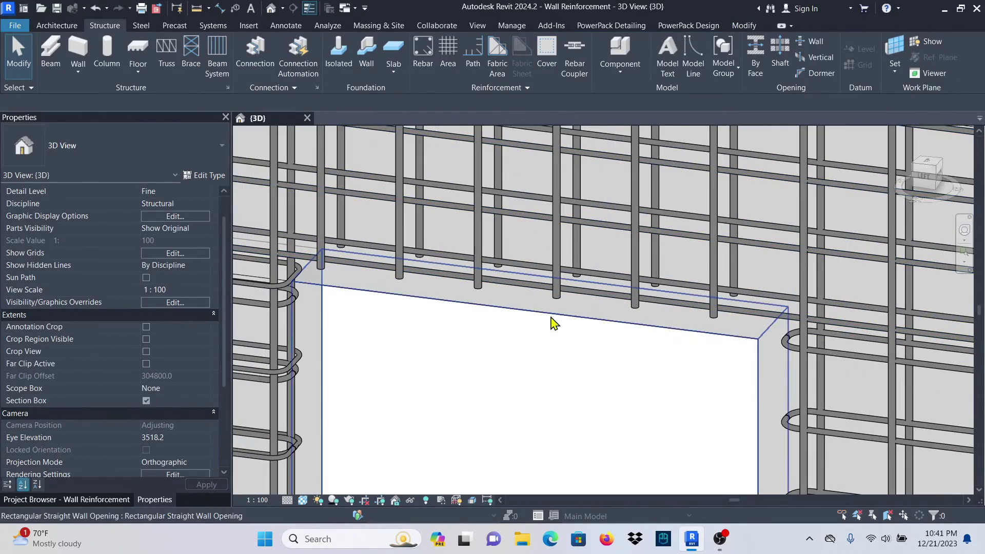
{"action": "scroll", "coordinate": [544, 308], "scroll_direction": "down", "scroll_amount": 1}
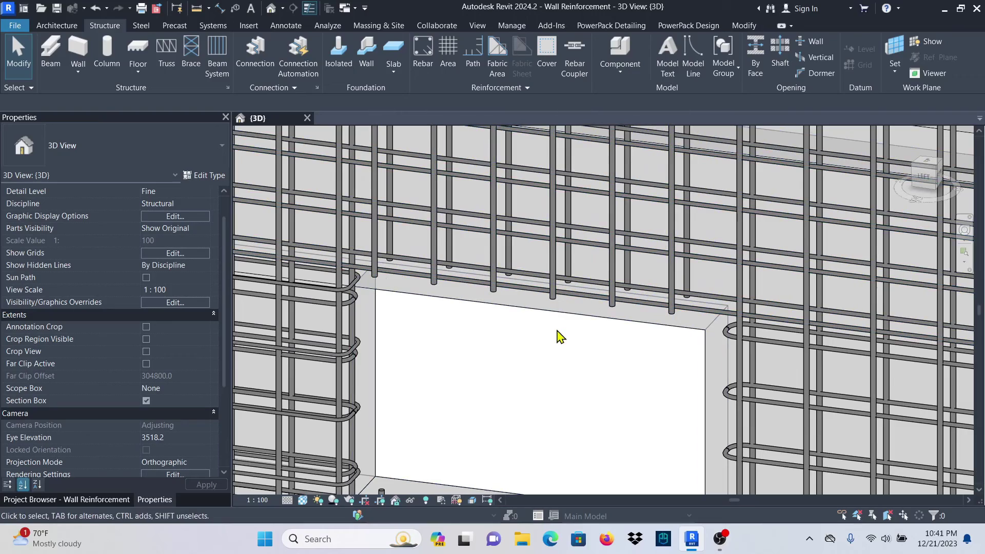
{"action": "scroll", "coordinate": [576, 272], "scroll_direction": "down", "scroll_amount": 4}
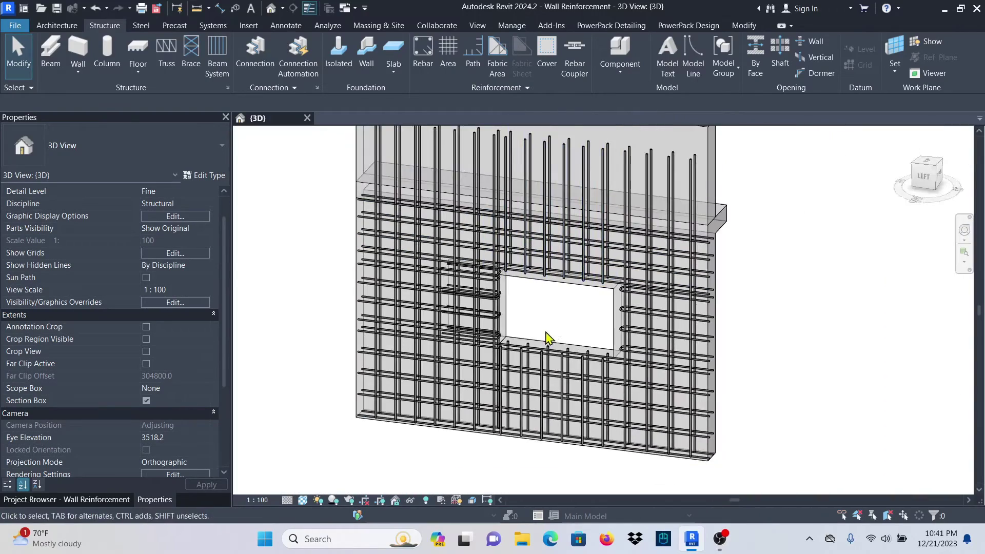
Step: Start a new path reinforcement on the wall and review its primary bar settings
{"action": "scroll", "coordinate": [517, 428], "scroll_direction": "up", "scroll_amount": 3}
{"action": "left_click", "coordinate": [861, 352]}
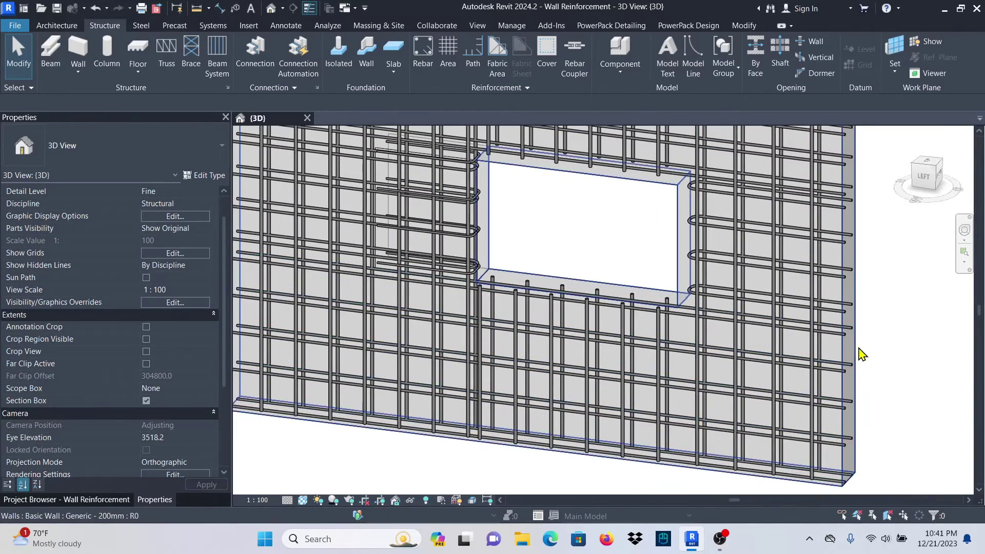
{"action": "scroll", "coordinate": [622, 358], "scroll_direction": "down", "scroll_amount": 2}
{"action": "scroll", "coordinate": [809, 154], "scroll_direction": "up", "scroll_amount": 4}
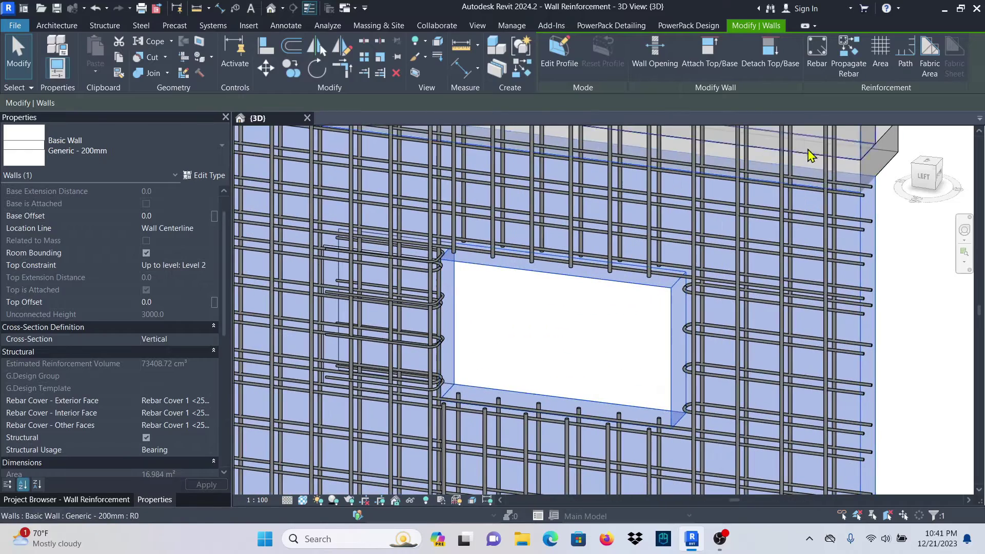
{"action": "left_click", "coordinate": [905, 54]}
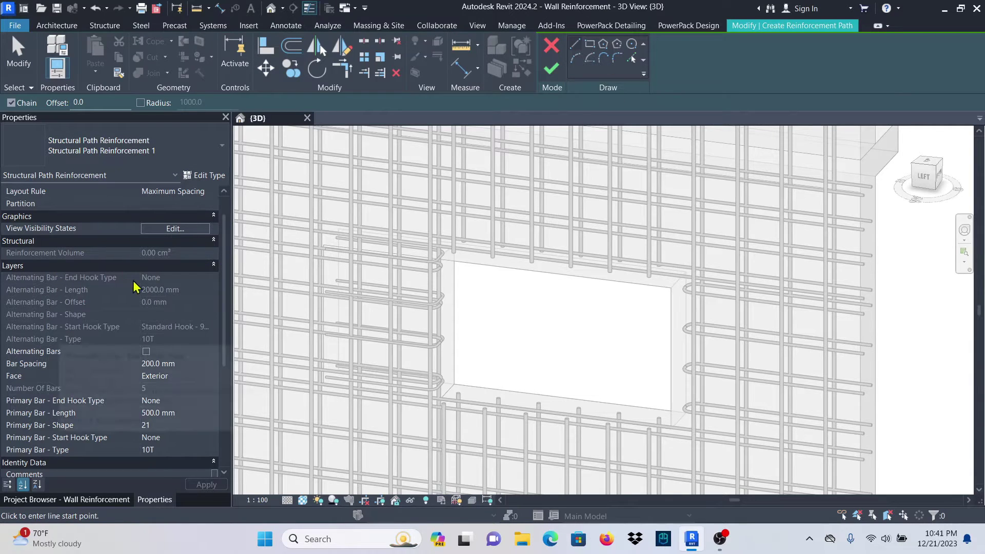
{"action": "scroll", "coordinate": [157, 403], "scroll_direction": "down", "scroll_amount": 3}
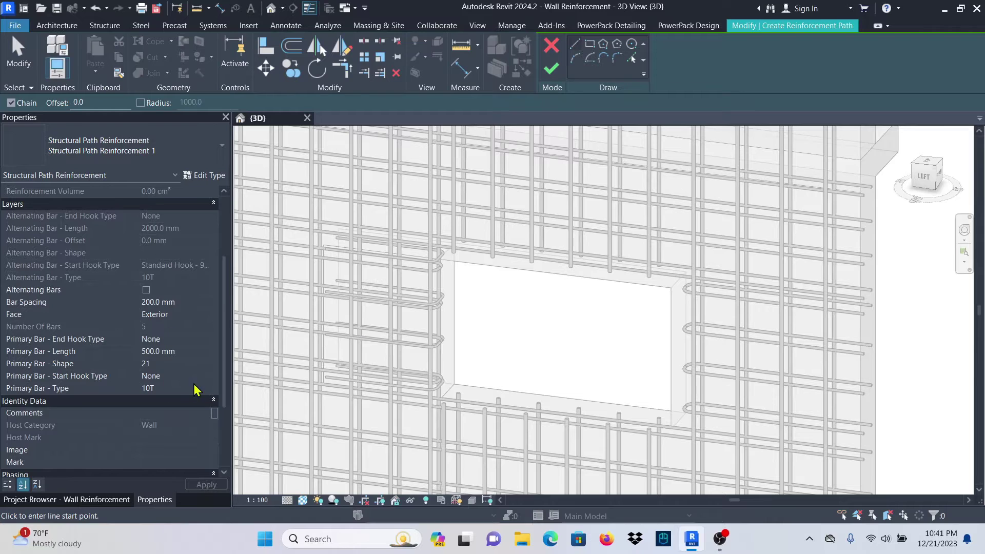
Step: Sketch the reinforcement path along the opening's upper edge from left corner to right corner, and flip the bars upward into the wall
{"action": "left_click", "coordinate": [575, 45]}
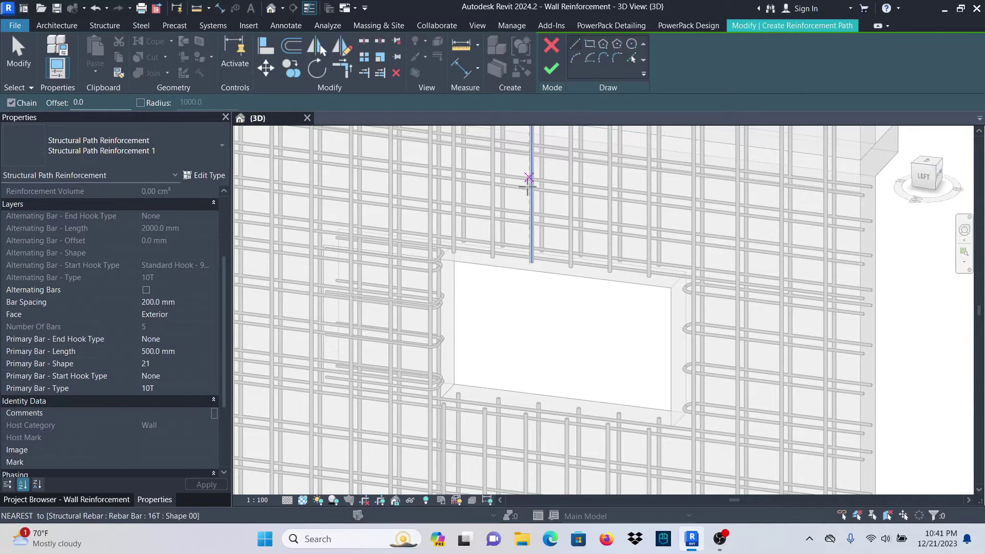
{"action": "scroll", "coordinate": [441, 267], "scroll_direction": "up", "scroll_amount": 3}
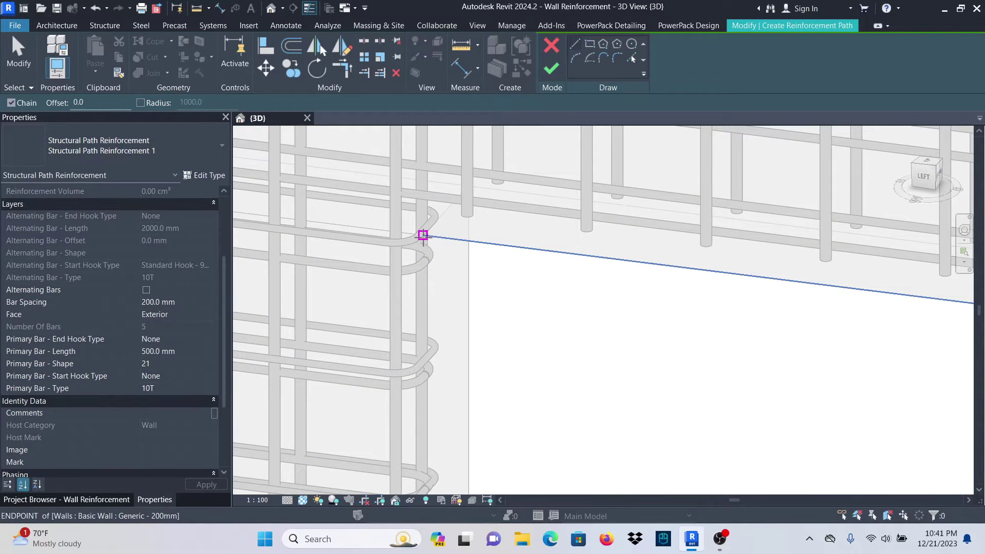
{"action": "left_click", "coordinate": [423, 236]}
{"action": "scroll", "coordinate": [508, 254], "scroll_direction": "down", "scroll_amount": 3}
{"action": "scroll", "coordinate": [510, 257], "scroll_direction": "up", "scroll_amount": 4}
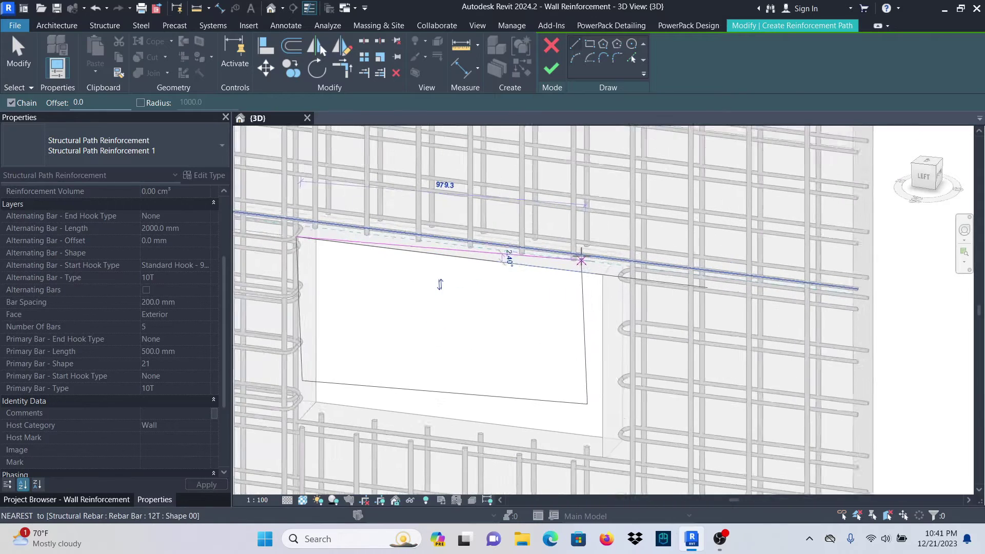
{"action": "left_click", "coordinate": [605, 280]}
{"action": "scroll", "coordinate": [610, 281], "scroll_direction": "up", "scroll_amount": 2}
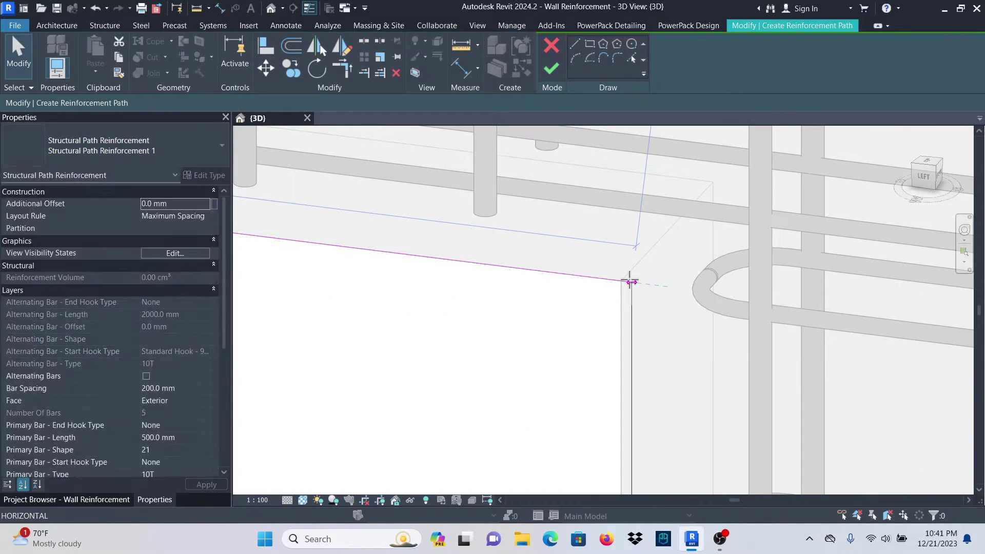
{"action": "key", "text": "Escape"}
{"action": "key", "text": "Escape"}
{"action": "scroll", "coordinate": [620, 309], "scroll_direction": "down", "scroll_amount": 4}
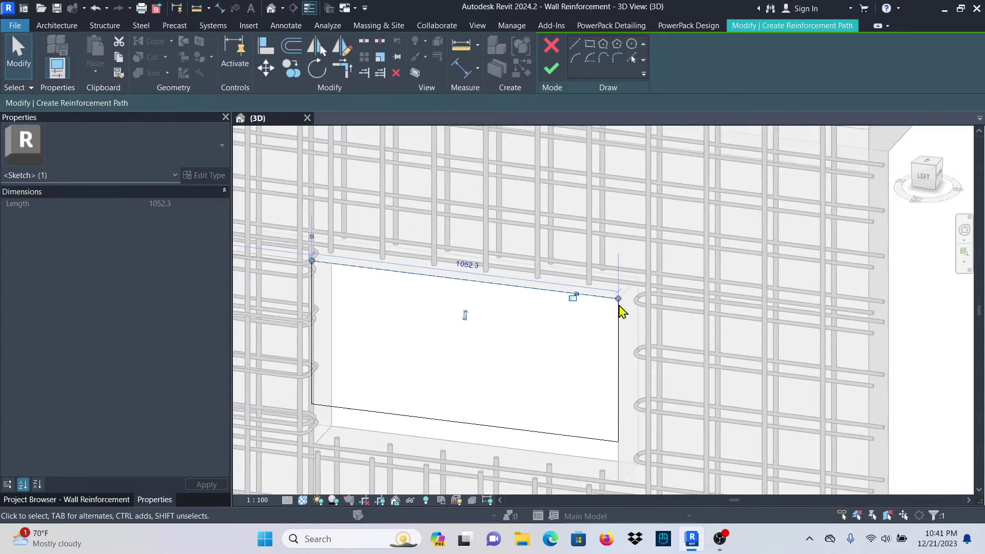
{"action": "scroll", "coordinate": [569, 339], "scroll_direction": "up", "scroll_amount": 3}
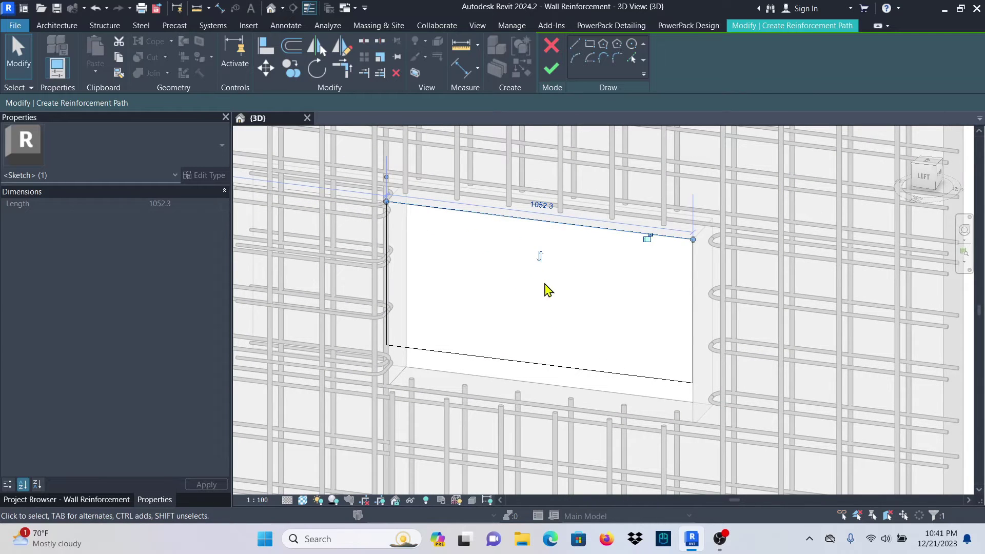
{"action": "scroll", "coordinate": [546, 290], "scroll_direction": "down", "scroll_amount": 3}
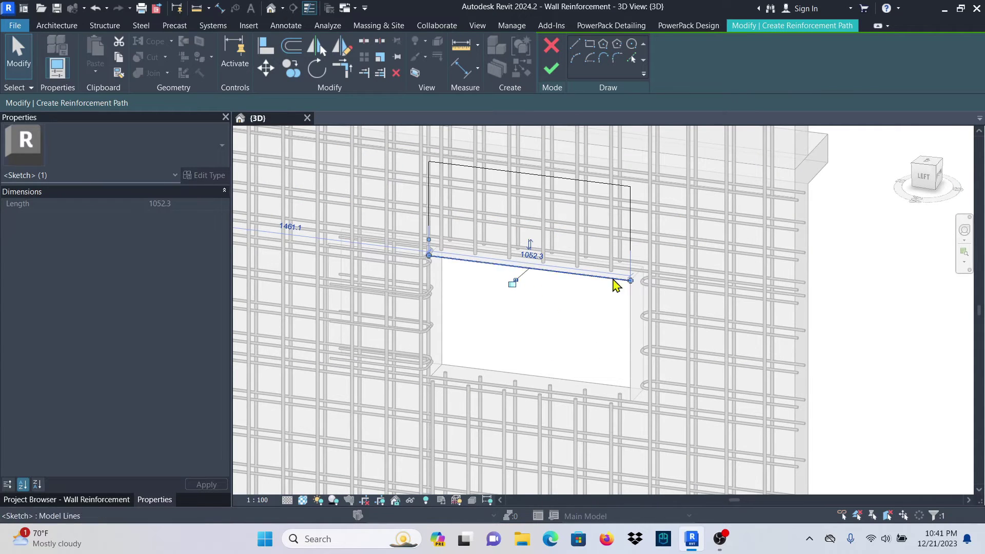
Step: Finish the path reinforcement sketched along the opening's upper edge
{"action": "left_click", "coordinate": [552, 69]}
{"action": "scroll", "coordinate": [511, 232], "scroll_direction": "up", "scroll_amount": 5}
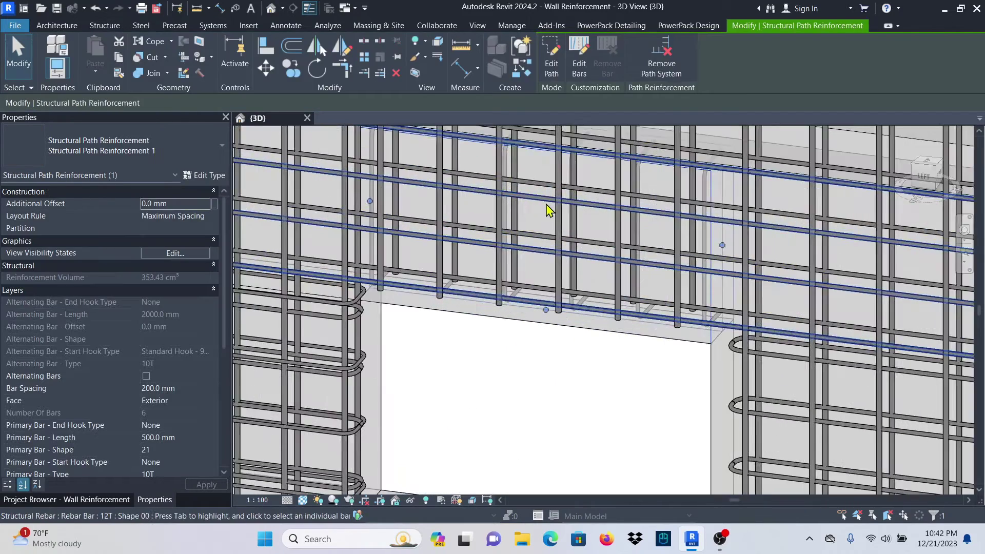
{"action": "scroll", "coordinate": [469, 321], "scroll_direction": "up", "scroll_amount": 3}
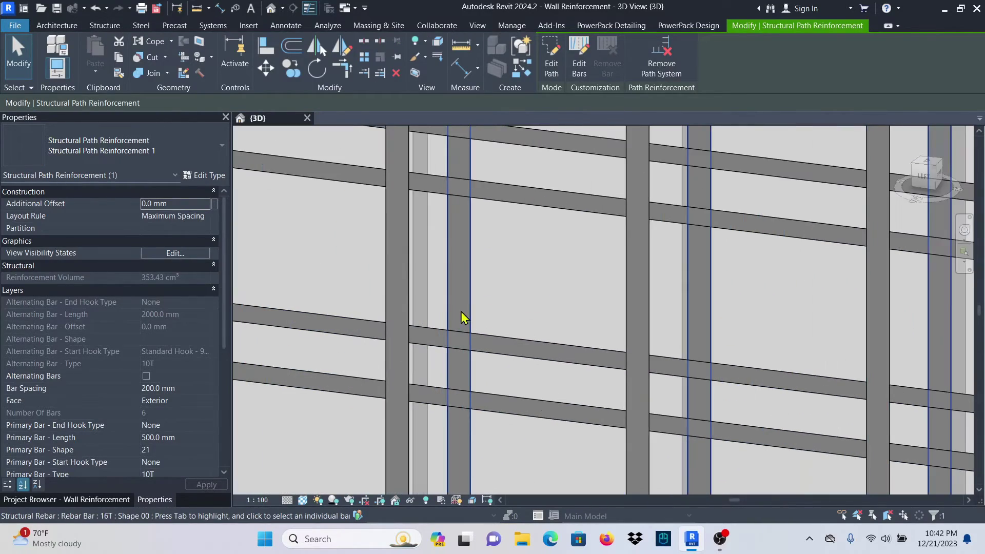
Step: Set the 10T U-bars above the opening to show unobscured in the {3D} view, and deselect them
{"action": "left_click", "coordinate": [422, 313]}
{"action": "left_click", "coordinate": [626, 313]}
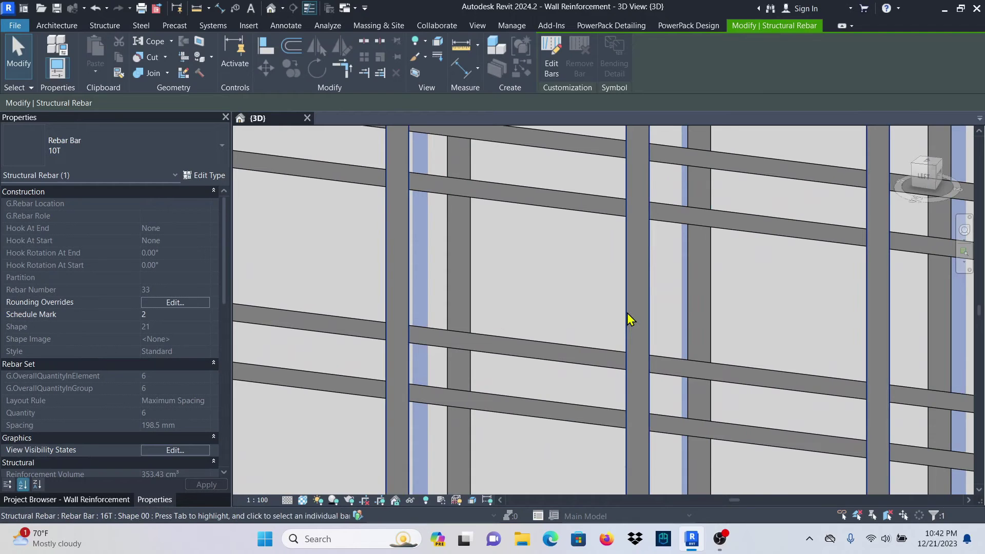
{"action": "scroll", "coordinate": [527, 297], "scroll_direction": "down", "scroll_amount": 4}
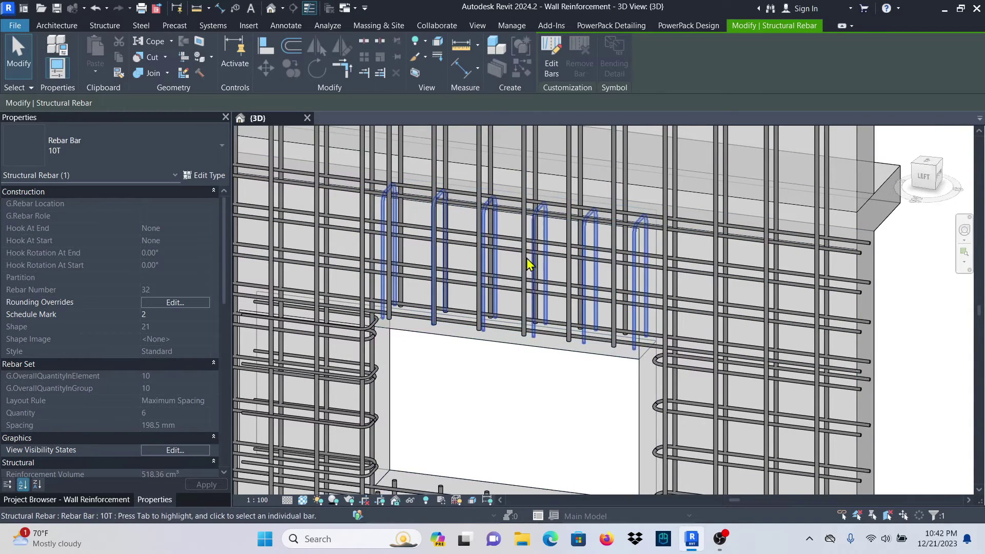
{"action": "scroll", "coordinate": [528, 257], "scroll_direction": "up", "scroll_amount": 3}
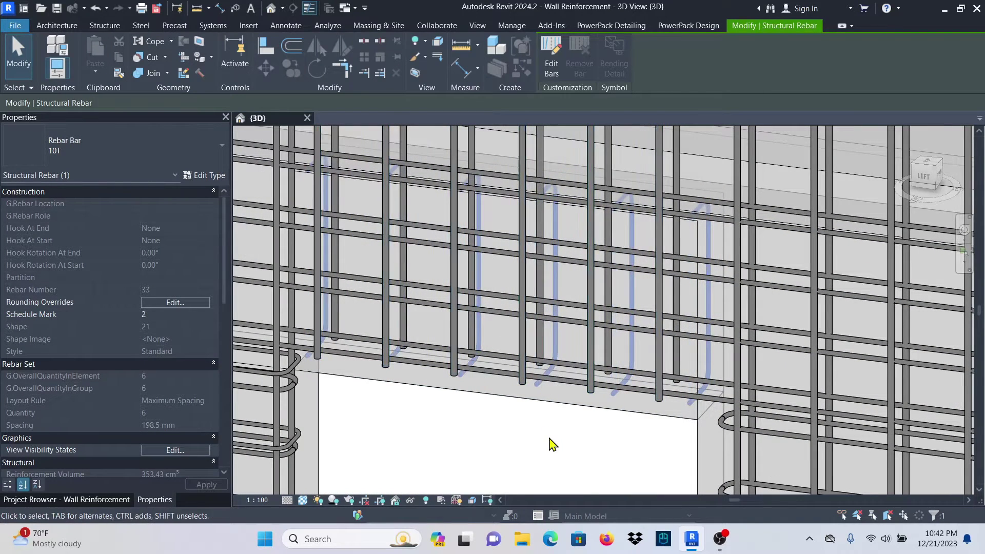
{"action": "scroll", "coordinate": [460, 393], "scroll_direction": "up", "scroll_amount": 2}
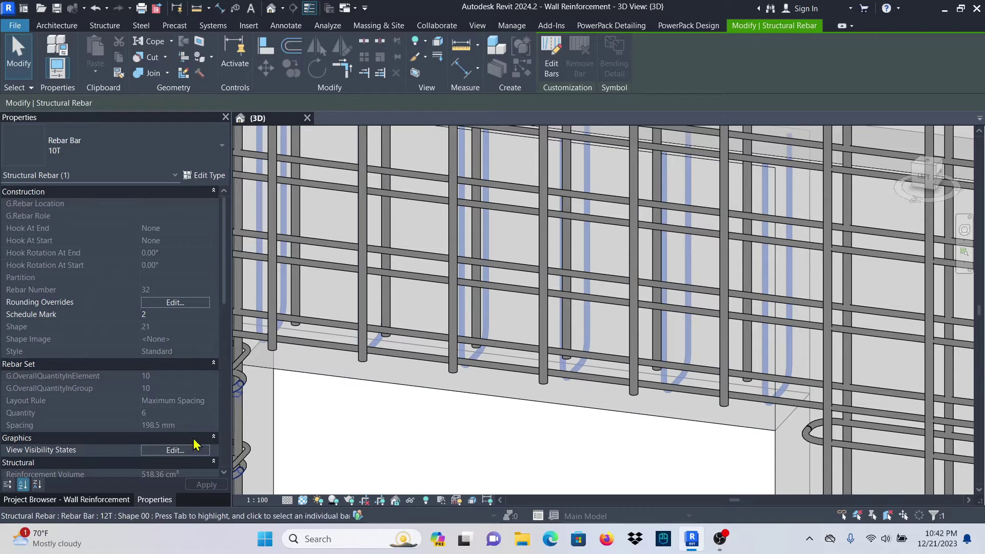
{"action": "left_click", "coordinate": [172, 450]}
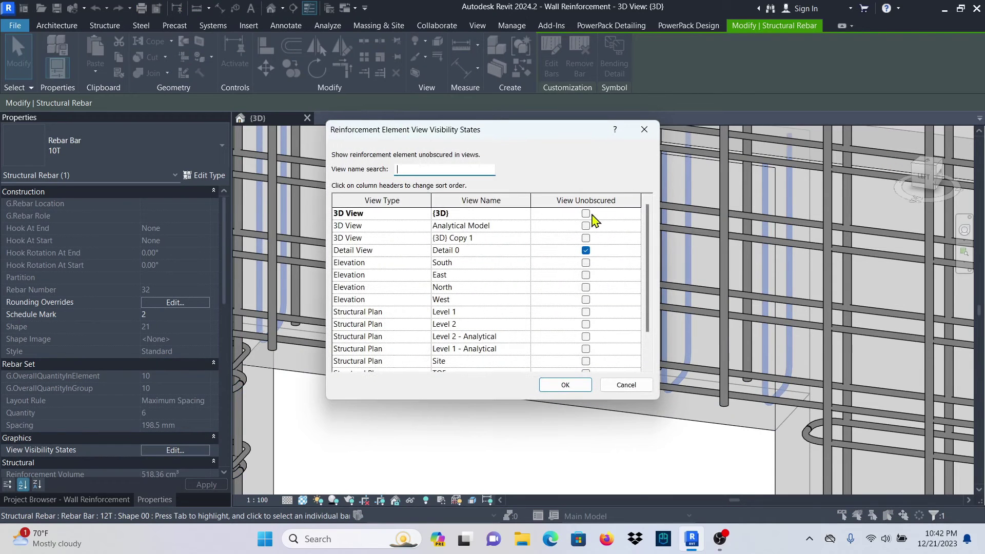
{"action": "left_click", "coordinate": [566, 386]}
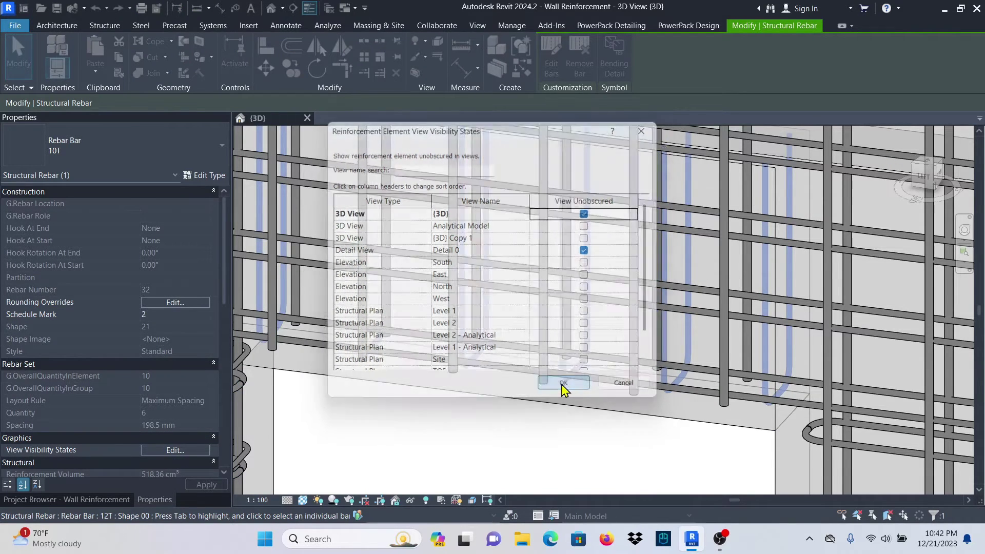
{"action": "scroll", "coordinate": [622, 332], "scroll_direction": "down", "scroll_amount": 5}
{"action": "left_click", "coordinate": [594, 391]}
Step: Select the U-bars at the opening's left edge and examine their rebar properties and available editing commands
{"action": "scroll", "coordinate": [547, 319], "scroll_direction": "up", "scroll_amount": 7}
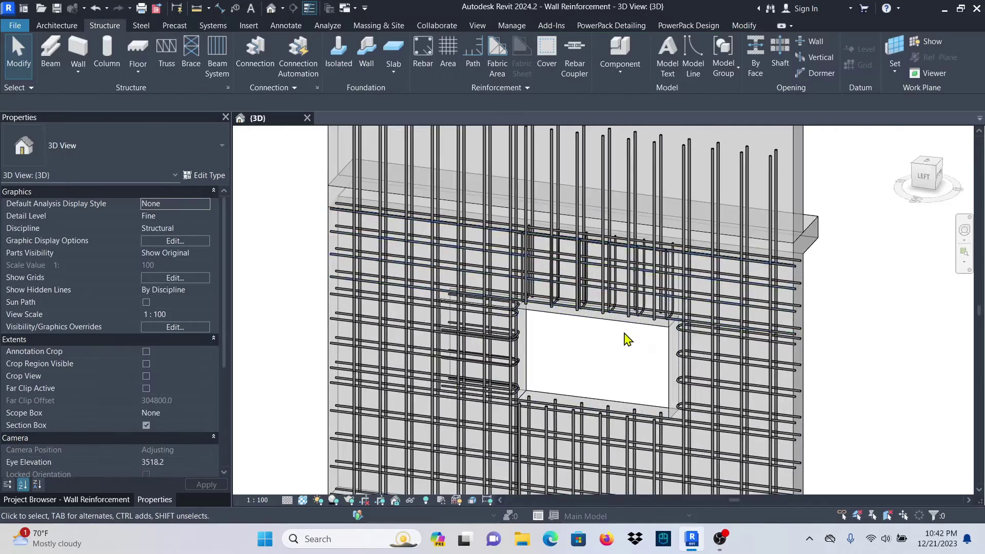
{"action": "scroll", "coordinate": [455, 356], "scroll_direction": "down", "scroll_amount": 3}
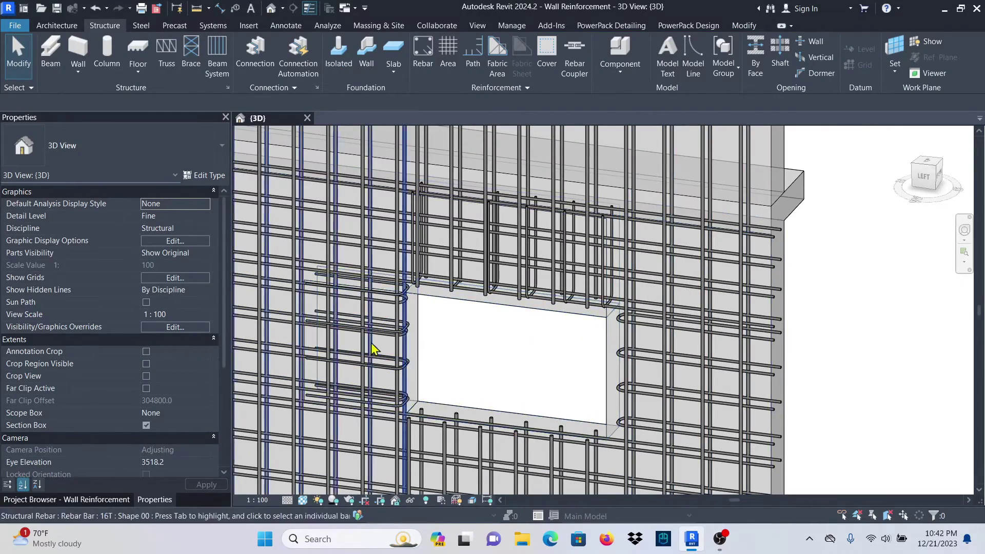
{"action": "scroll", "coordinate": [395, 329], "scroll_direction": "up", "scroll_amount": 4}
{"action": "scroll", "coordinate": [410, 329], "scroll_direction": "up", "scroll_amount": 3}
{"action": "left_click", "coordinate": [475, 325]}
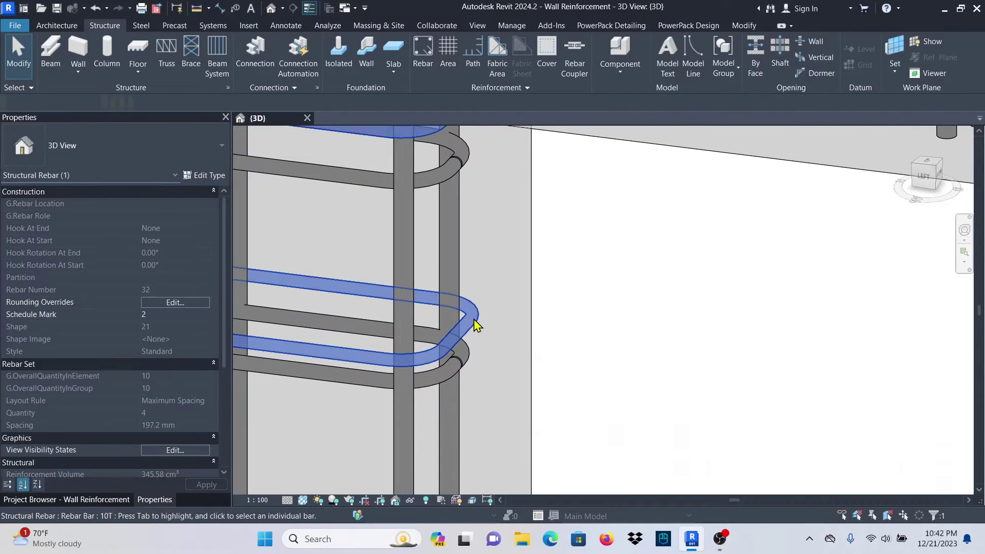
{"action": "scroll", "coordinate": [451, 279], "scroll_direction": "down", "scroll_amount": 5}
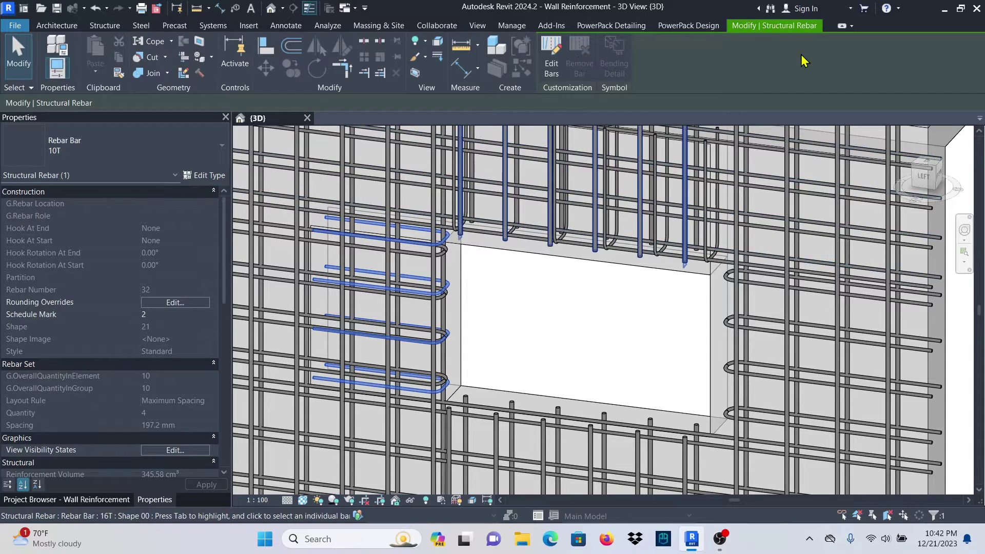
{"action": "scroll", "coordinate": [579, 328], "scroll_direction": "down", "scroll_amount": 2}
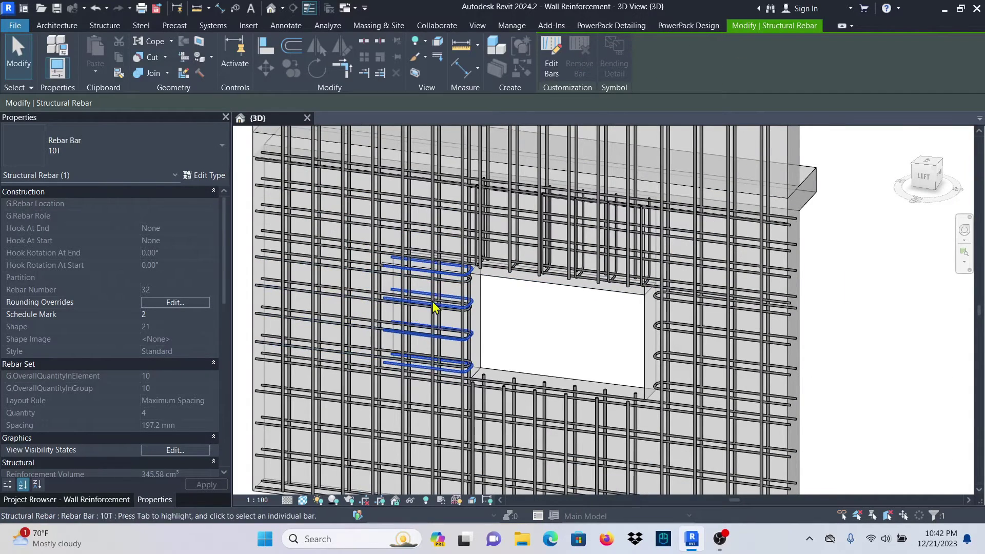
Step: Remove the path system from the path reinforcement at the opening's left edge, keeping its U-bars as a standalone rebar set
{"action": "left_click", "coordinate": [582, 321]}
{"action": "scroll", "coordinate": [369, 313], "scroll_direction": "up", "scroll_amount": 4}
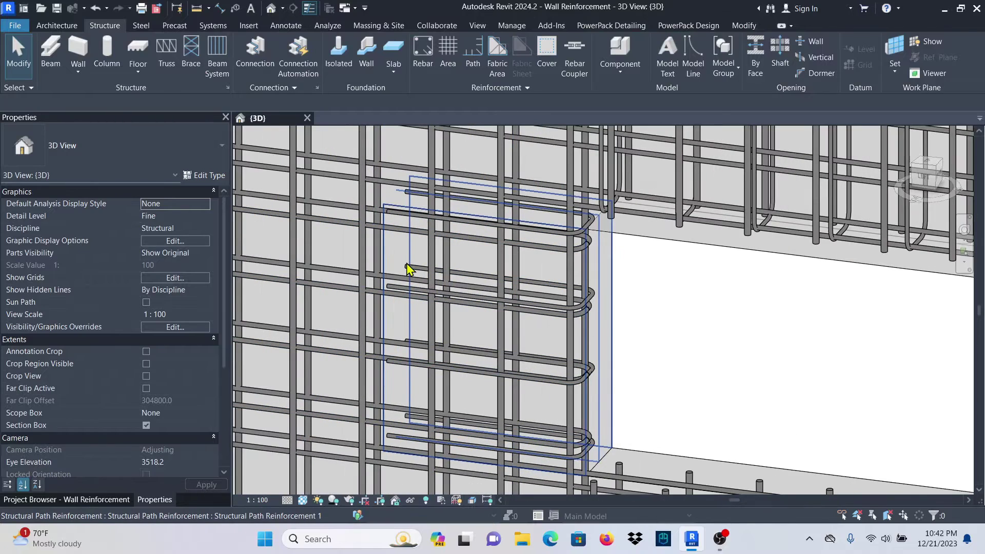
{"action": "left_click", "coordinate": [408, 255]}
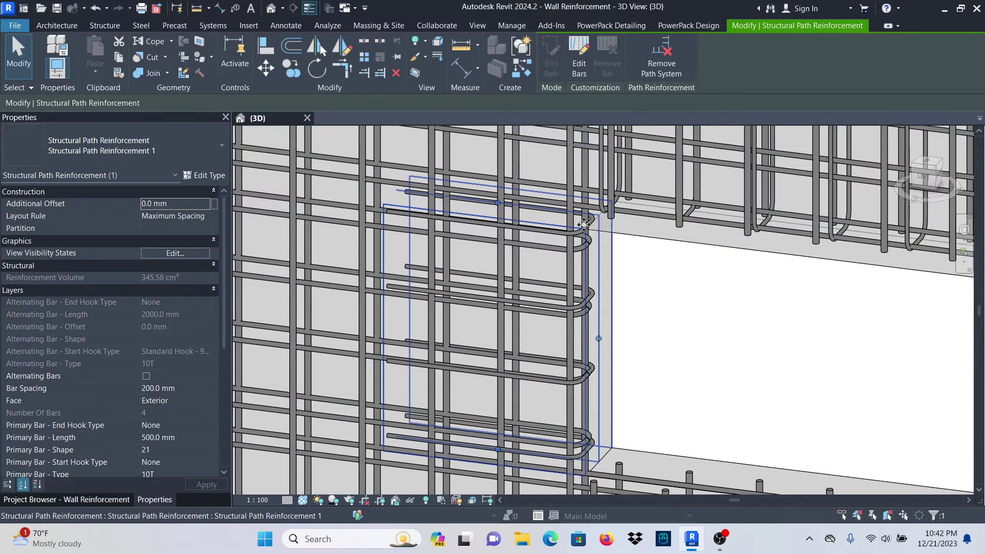
{"action": "scroll", "coordinate": [169, 275], "scroll_direction": "down", "scroll_amount": 3}
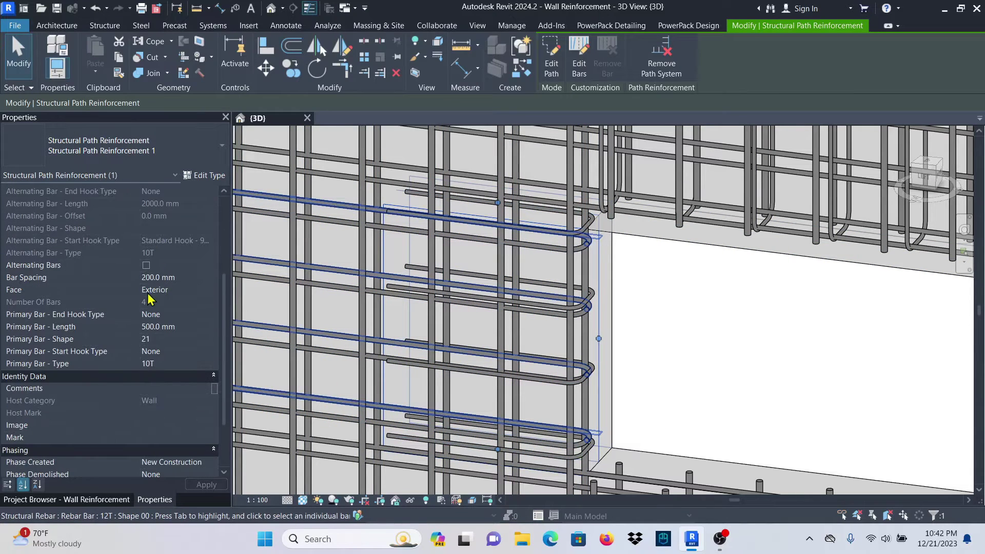
{"action": "scroll", "coordinate": [534, 334], "scroll_direction": "down", "scroll_amount": 4}
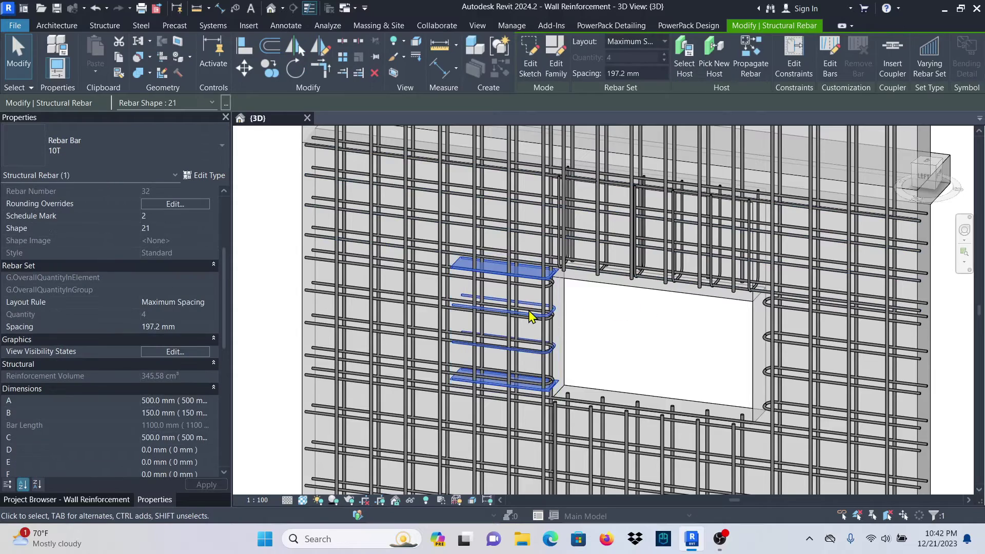
{"action": "scroll", "coordinate": [534, 314], "scroll_direction": "up", "scroll_amount": 4}
{"action": "left_click", "coordinate": [700, 340]}
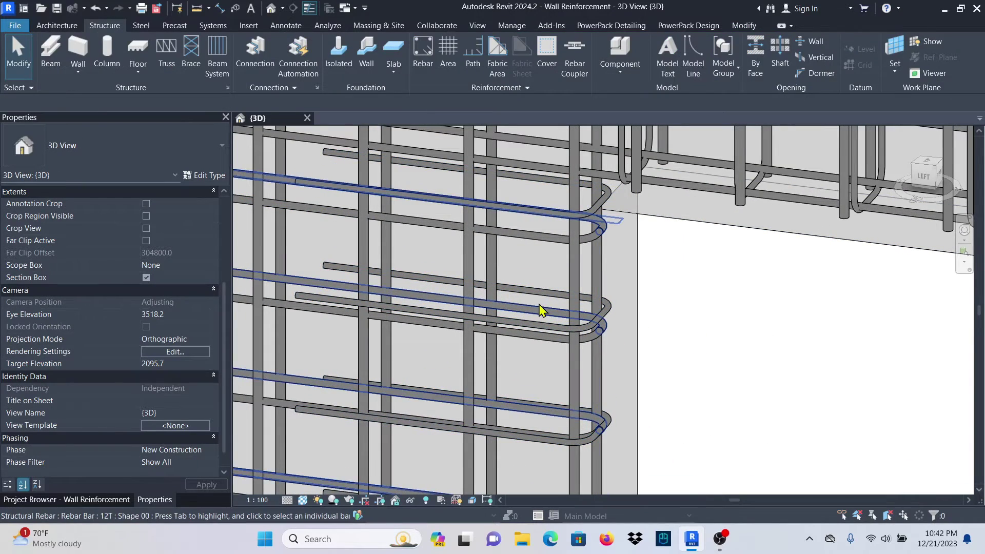
Step: Set the maximum spacing of the U-bar set at the opening's left edge to 200 mm
{"action": "scroll", "coordinate": [611, 322], "scroll_direction": "up", "scroll_amount": 3}
{"action": "left_click", "coordinate": [614, 317]}
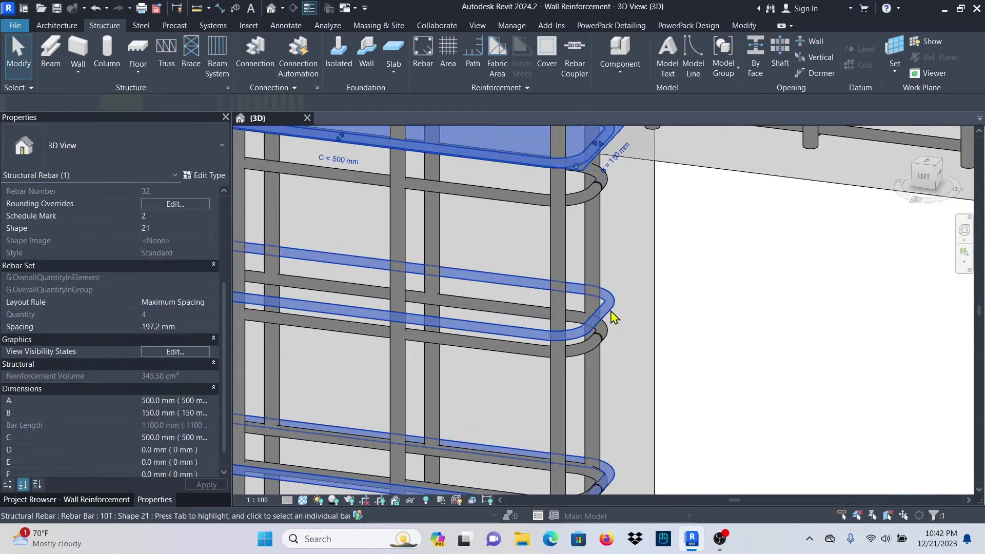
{"action": "scroll", "coordinate": [488, 315], "scroll_direction": "down", "scroll_amount": 3}
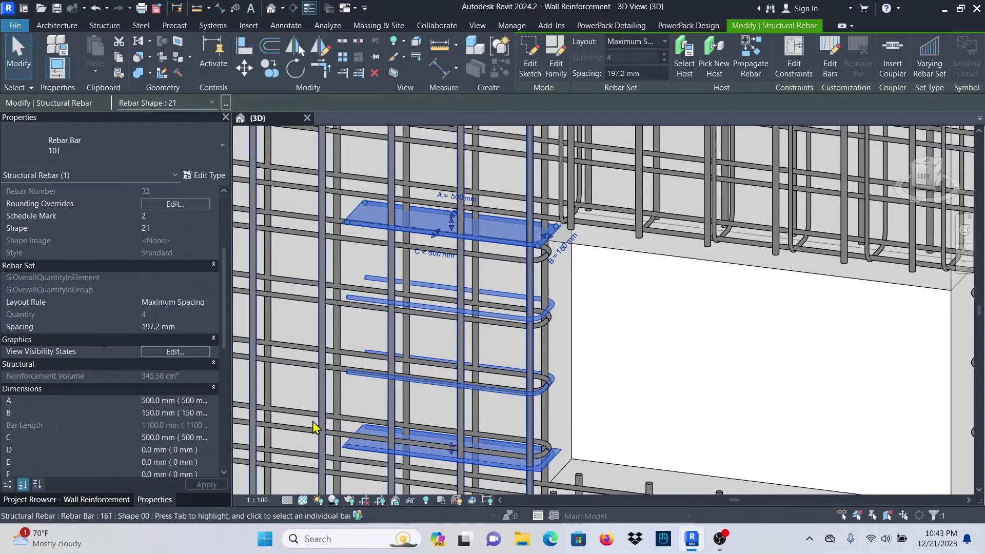
{"action": "scroll", "coordinate": [145, 212], "scroll_direction": "down", "scroll_amount": 3}
{"action": "scroll", "coordinate": [146, 212], "scroll_direction": "up", "scroll_amount": 6}
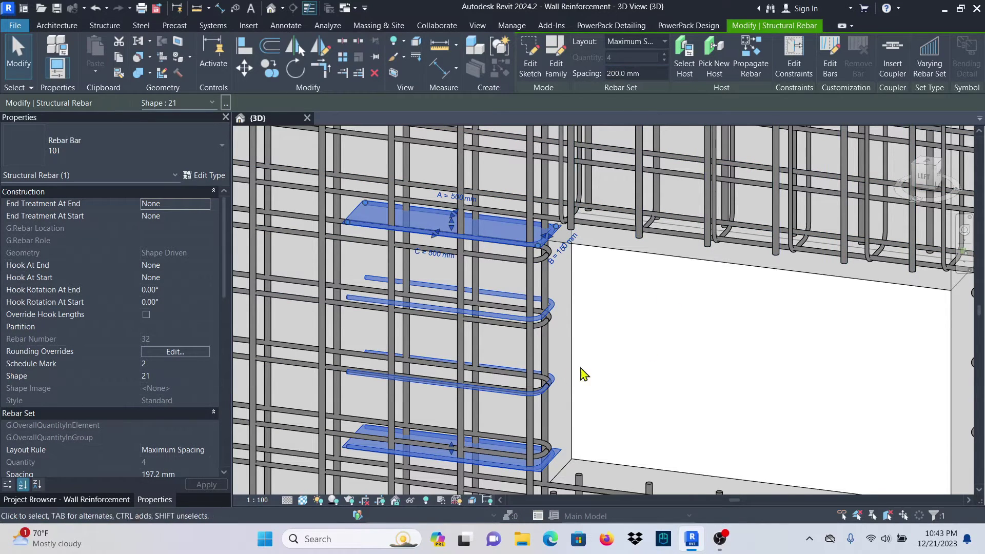
Step: Propagate the left-edge U-bar set by face, from the opening's left face to its right face
{"action": "scroll", "coordinate": [409, 352], "scroll_direction": "down", "scroll_amount": 5}
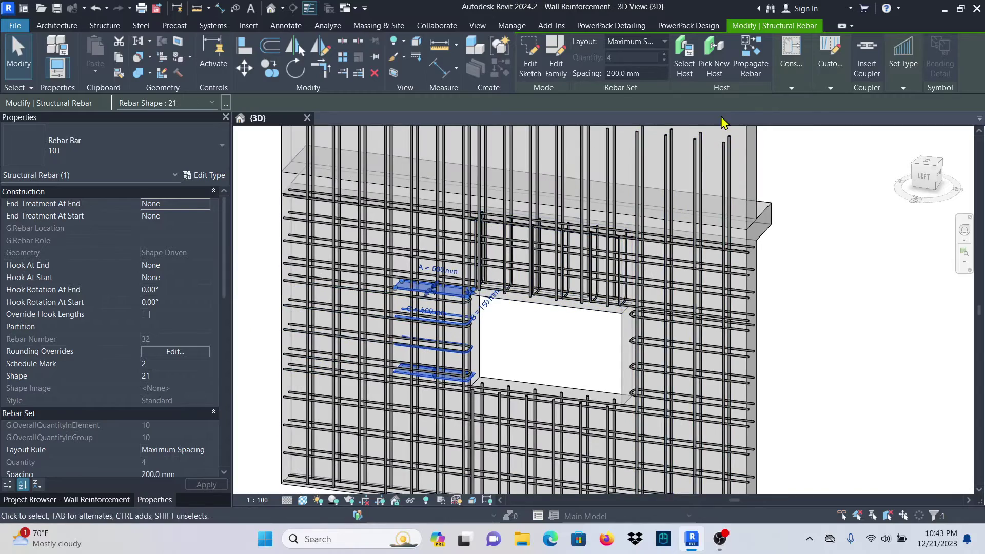
{"action": "scroll", "coordinate": [428, 324], "scroll_direction": "up", "scroll_amount": 3}
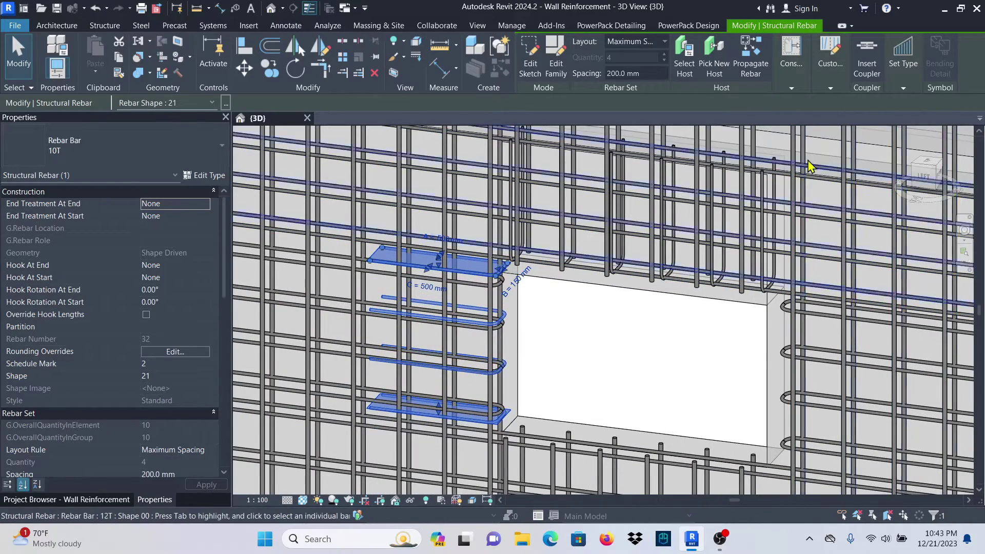
{"action": "left_click", "coordinate": [752, 51]}
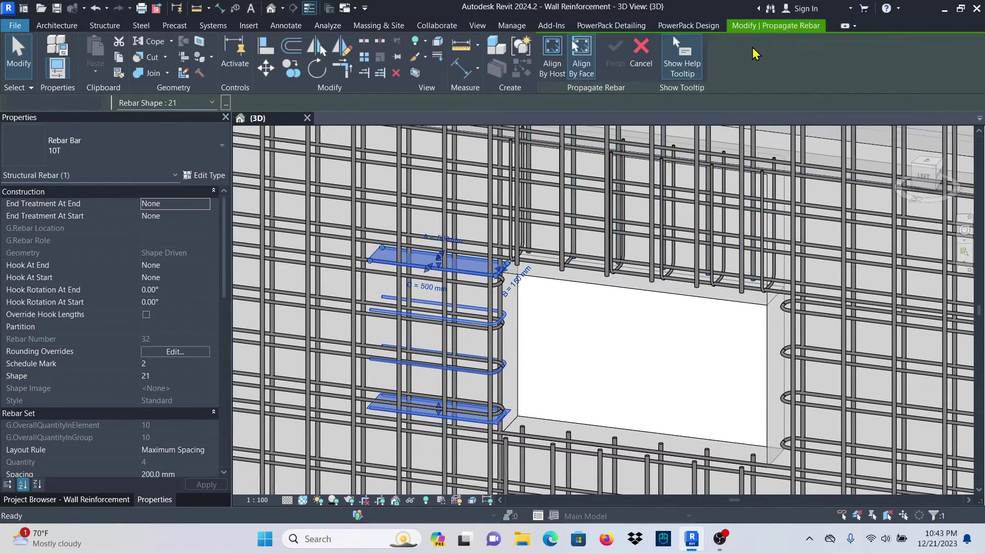
{"action": "middle_click_drag", "start_coordinate": [605, 322], "coordinate": [548, 331]}
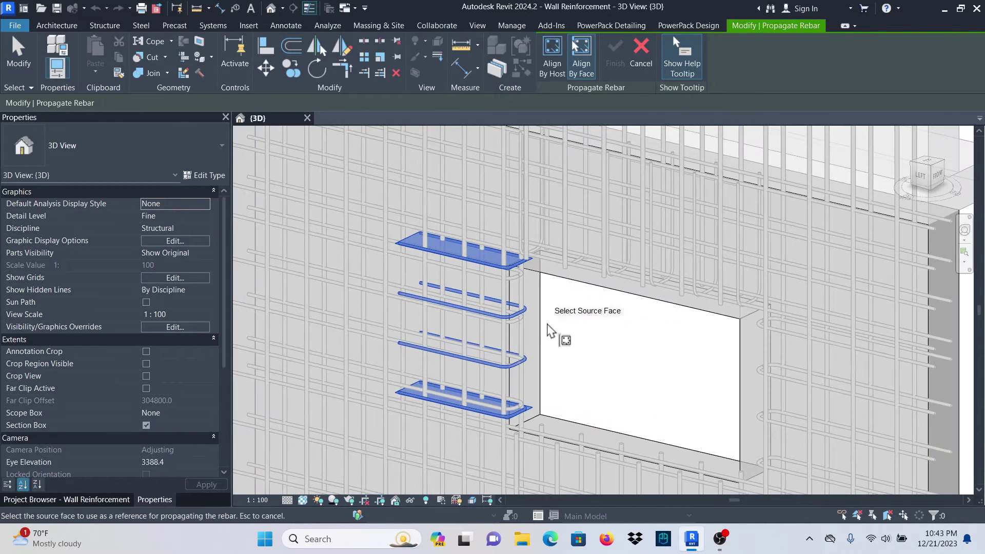
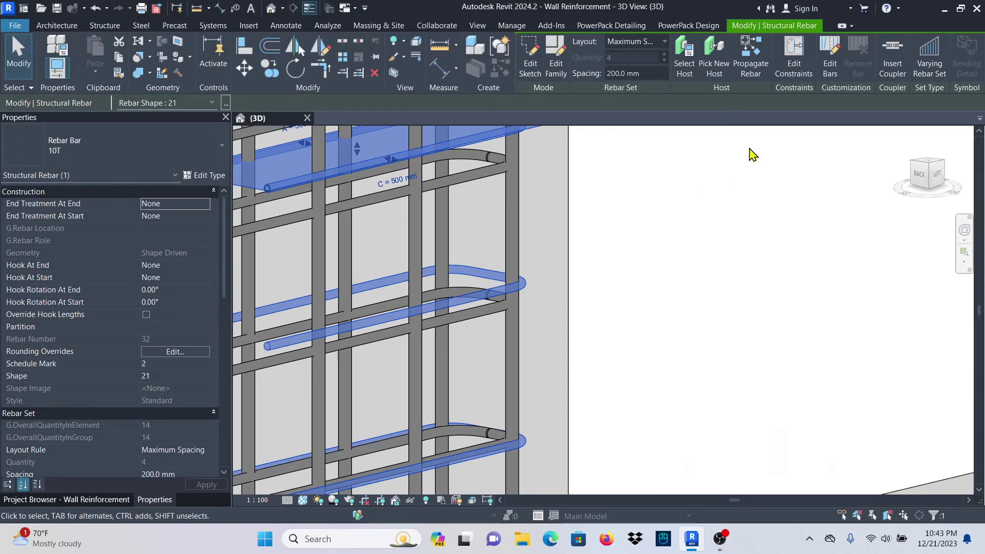
Step: Try to propagate the left-edge U-bar set by face, from the opening's left face to its bottom face
{"action": "left_click", "coordinate": [754, 59]}
{"action": "middle_click_drag", "start_coordinate": [576, 286], "coordinate": [519, 300], "text": "shift"}
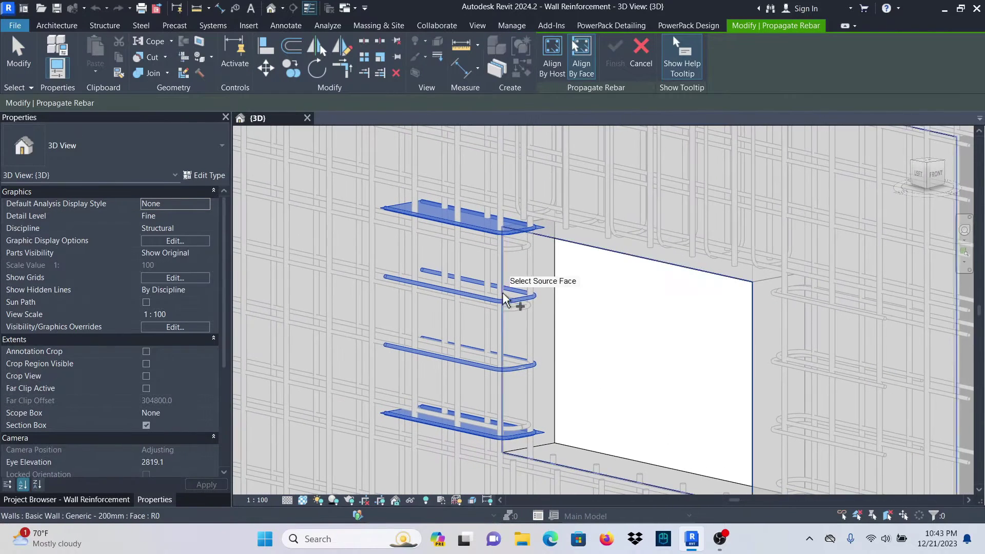
{"action": "left_click", "coordinate": [555, 274]}
{"action": "scroll", "coordinate": [629, 279], "scroll_direction": "down", "scroll_amount": 2}
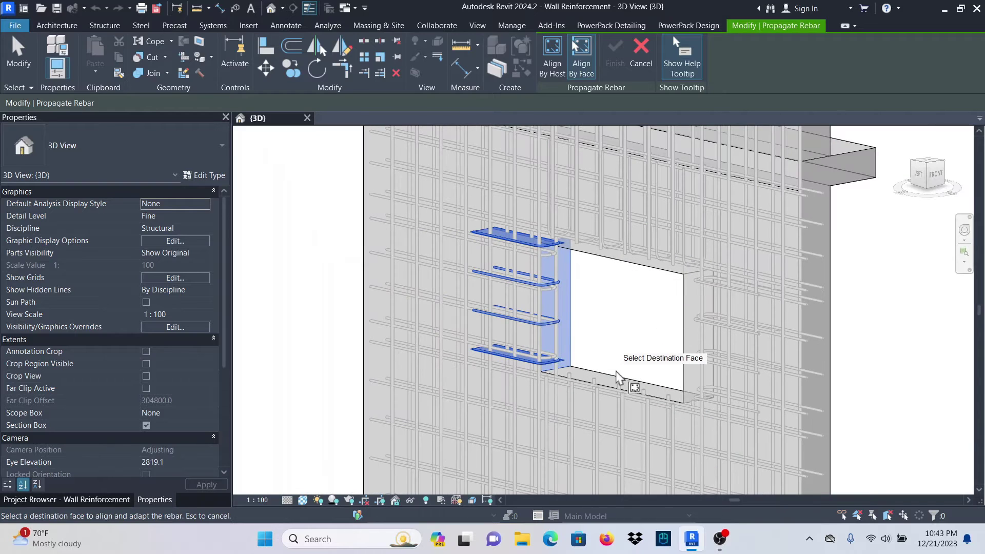
{"action": "left_click", "coordinate": [630, 380]}
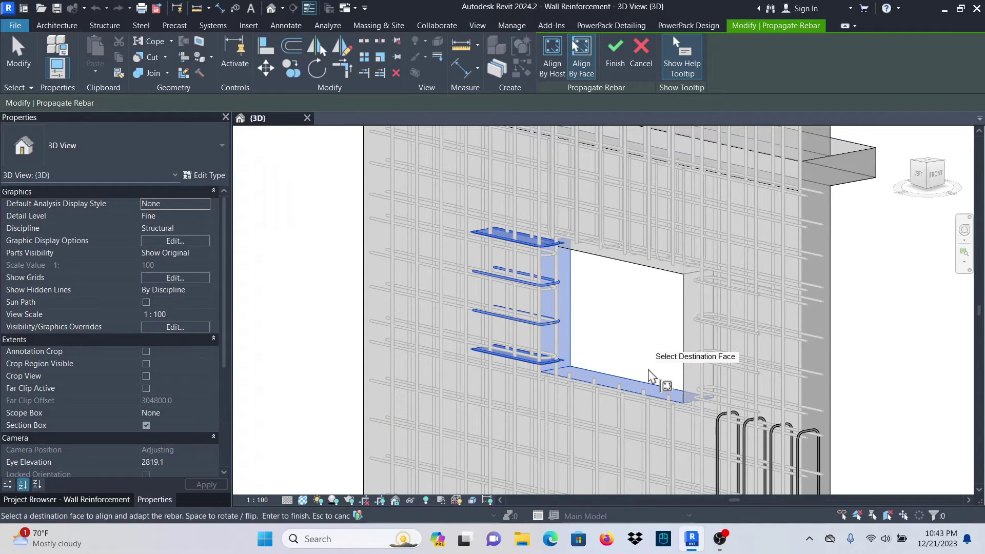
{"action": "scroll", "coordinate": [651, 377], "scroll_direction": "down", "scroll_amount": 2}
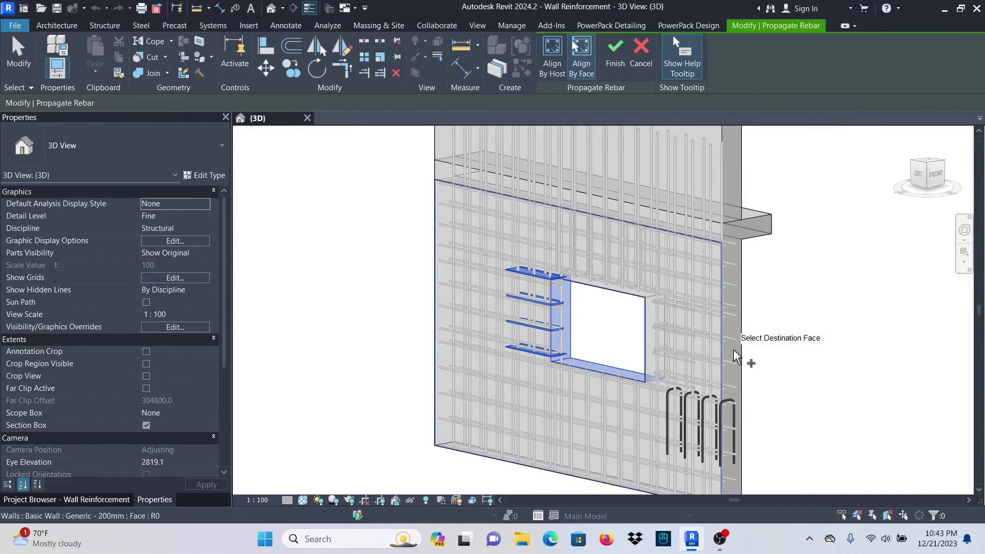
{"action": "left_click", "coordinate": [641, 54]}
Step: Remove the path system from the path reinforcement above the opening and change the maximum spacing of its U-bar set
{"action": "scroll", "coordinate": [600, 241], "scroll_direction": "up", "scroll_amount": 5}
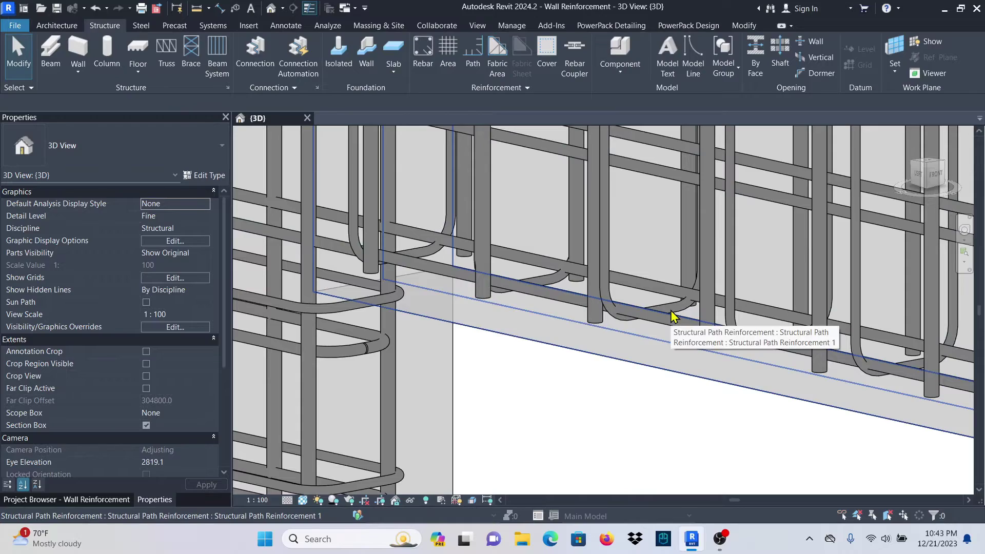
{"action": "left_click", "coordinate": [674, 311]}
{"action": "scroll", "coordinate": [562, 309], "scroll_direction": "down", "scroll_amount": 6}
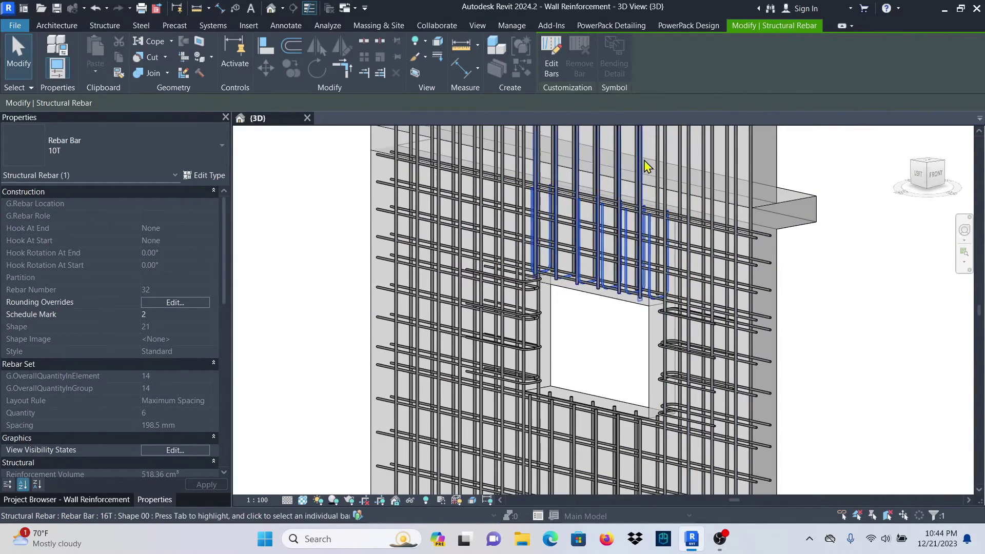
{"action": "scroll", "coordinate": [664, 226], "scroll_direction": "up", "scroll_amount": 4}
{"action": "left_click", "coordinate": [687, 256]}
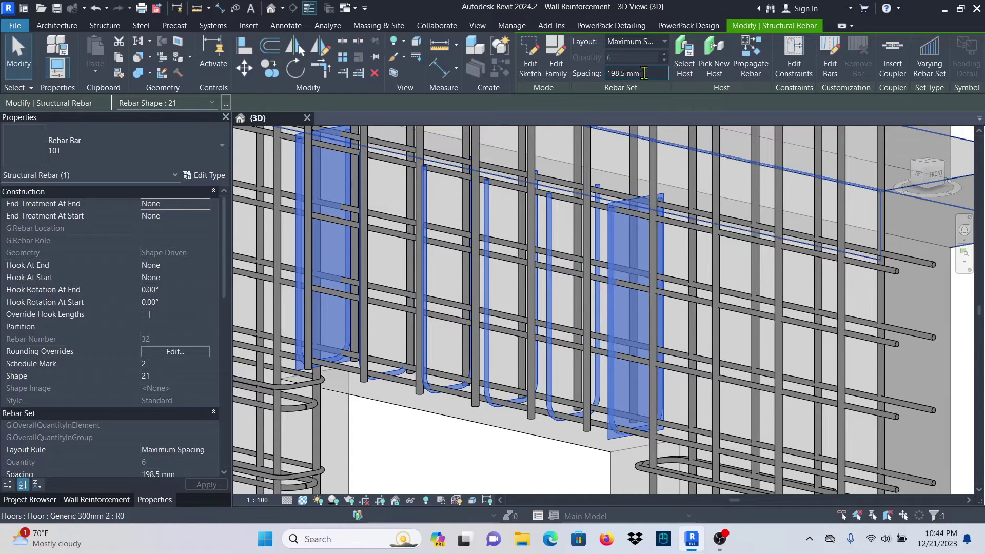
{"action": "left_click", "coordinate": [644, 73]}
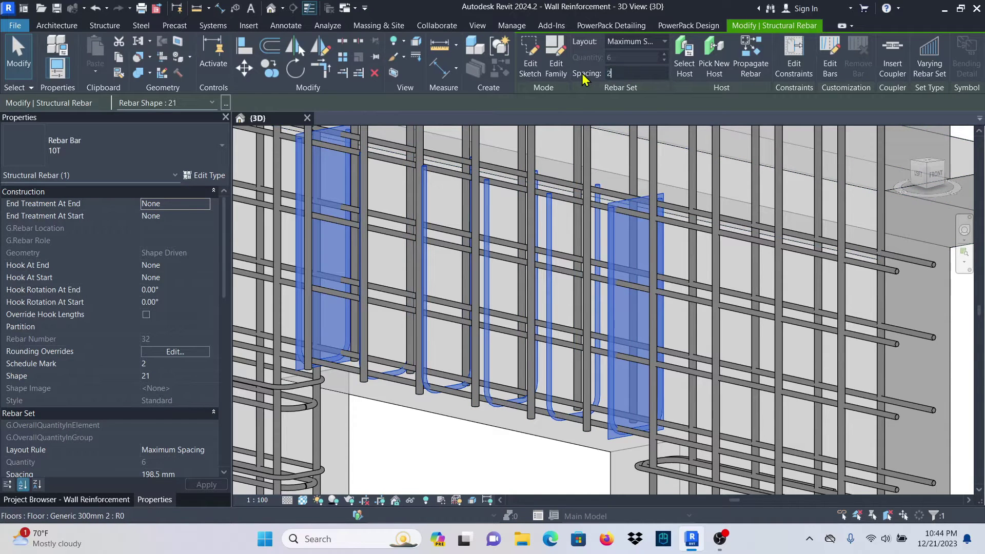
{"action": "key", "text": "Return"}
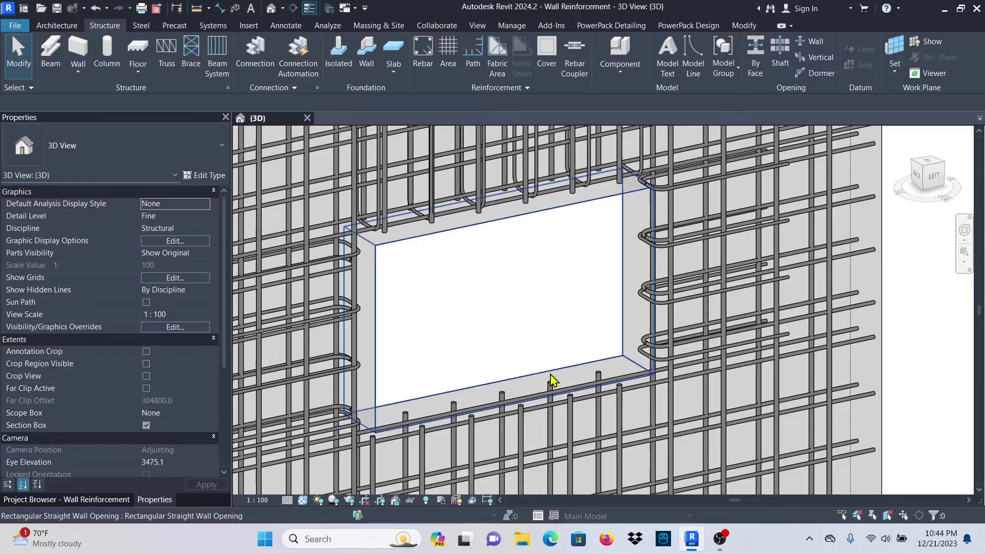
Step: Add path reinforcement to the wall along the opening's bottom edge, with 500 mm 10T shape 21 bars at 200 mm spacing
{"action": "scroll", "coordinate": [623, 418], "scroll_direction": "up", "scroll_amount": 4}
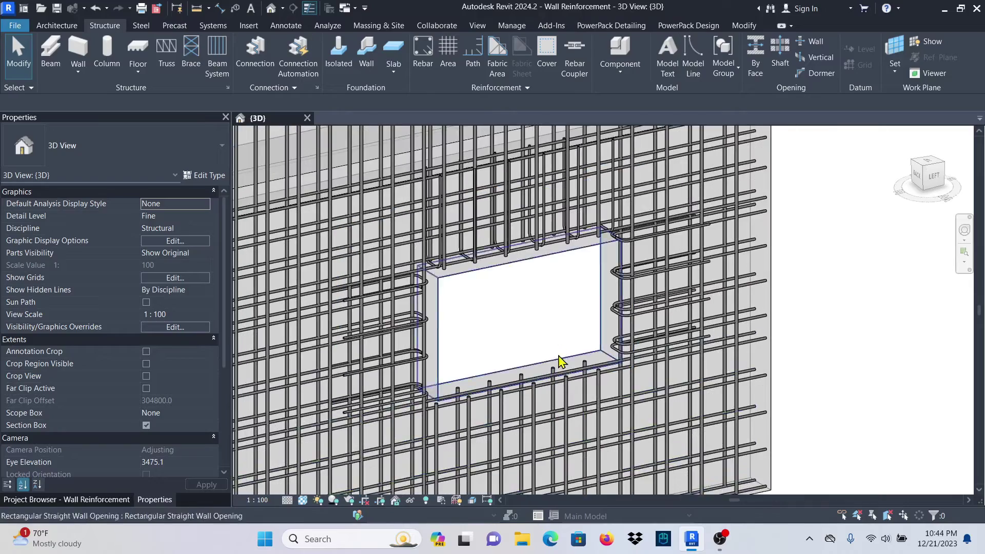
{"action": "scroll", "coordinate": [583, 295], "scroll_direction": "down", "scroll_amount": 3}
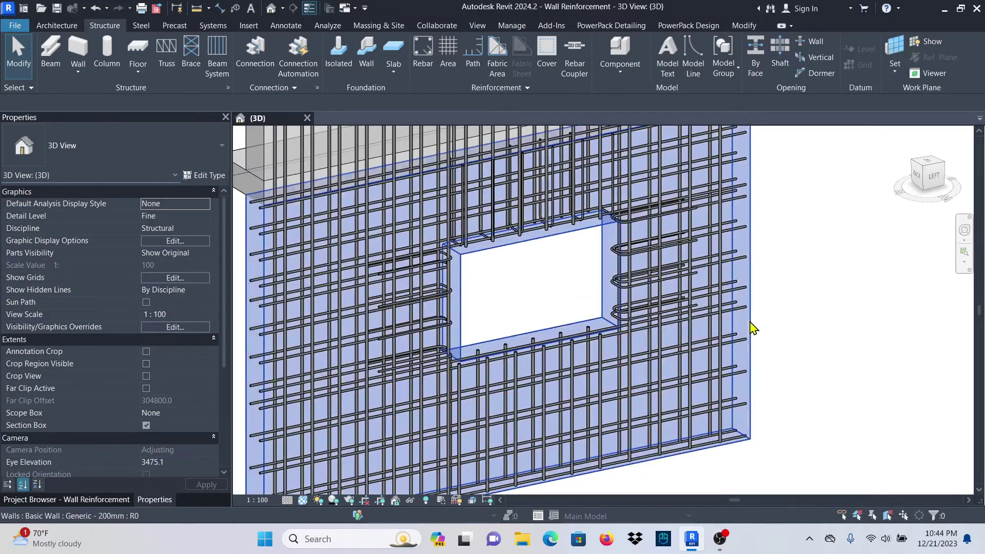
{"action": "left_click", "coordinate": [751, 330]}
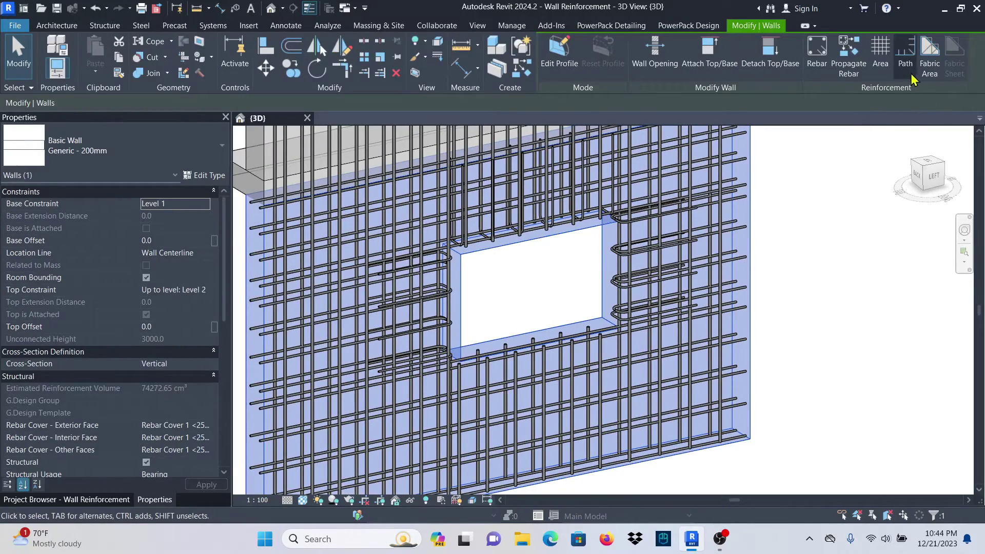
{"action": "left_click", "coordinate": [906, 51]}
{"action": "scroll", "coordinate": [558, 318], "scroll_direction": "up", "scroll_amount": 2}
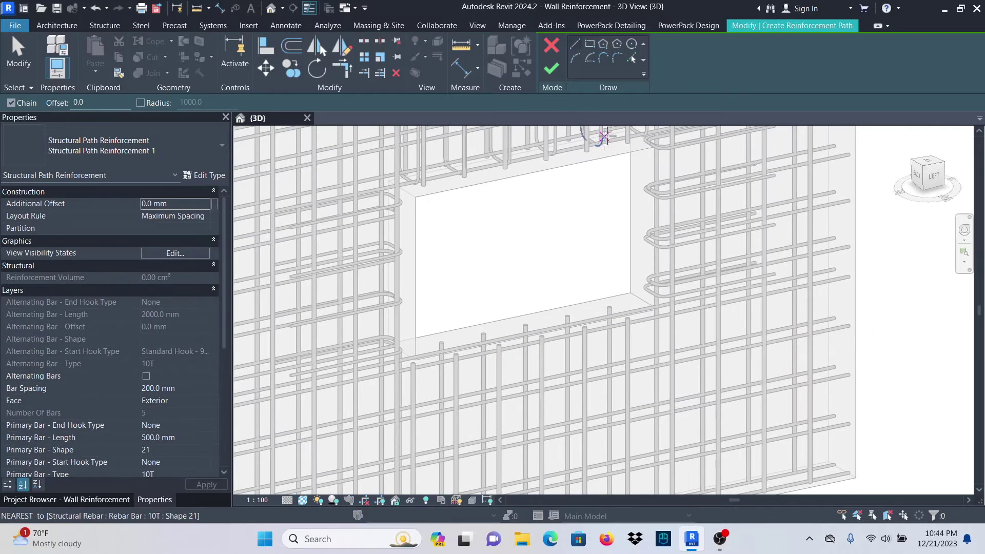
{"action": "left_click", "coordinate": [577, 45]}
{"action": "scroll", "coordinate": [656, 358], "scroll_direction": "up", "scroll_amount": 5}
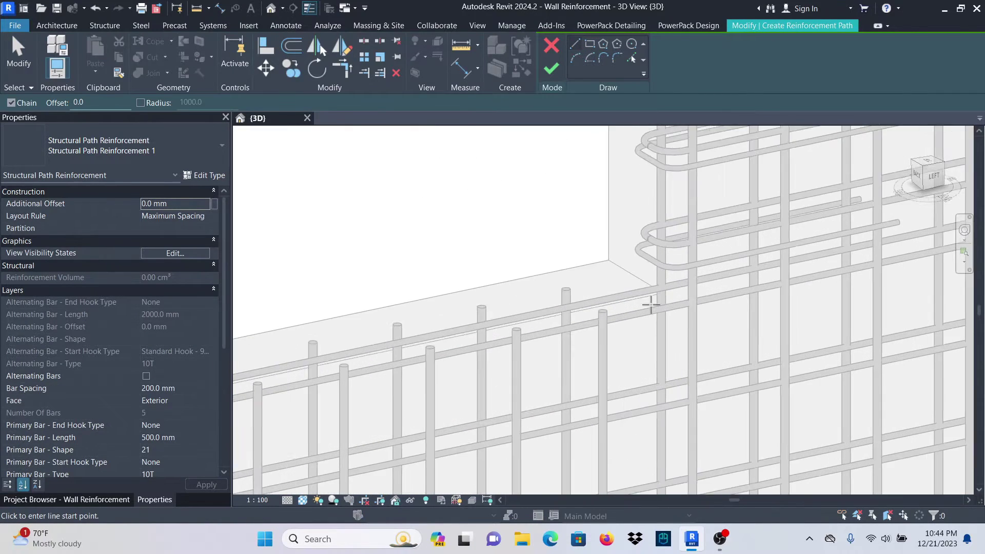
{"action": "scroll", "coordinate": [681, 345], "scroll_direction": "down", "scroll_amount": 2}
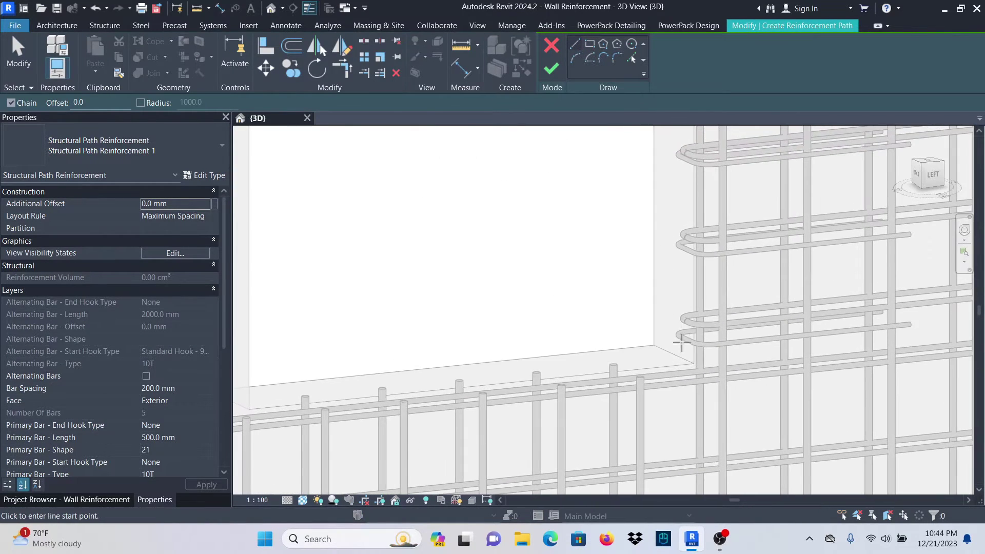
{"action": "left_click", "coordinate": [692, 357]}
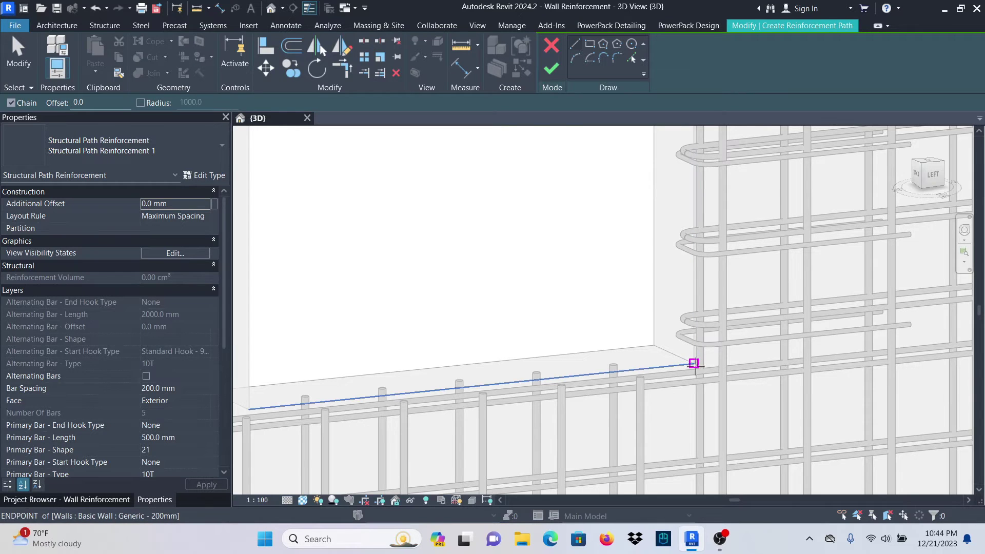
{"action": "scroll", "coordinate": [695, 361], "scroll_direction": "down", "scroll_amount": 3}
{"action": "scroll", "coordinate": [442, 379], "scroll_direction": "up", "scroll_amount": 3}
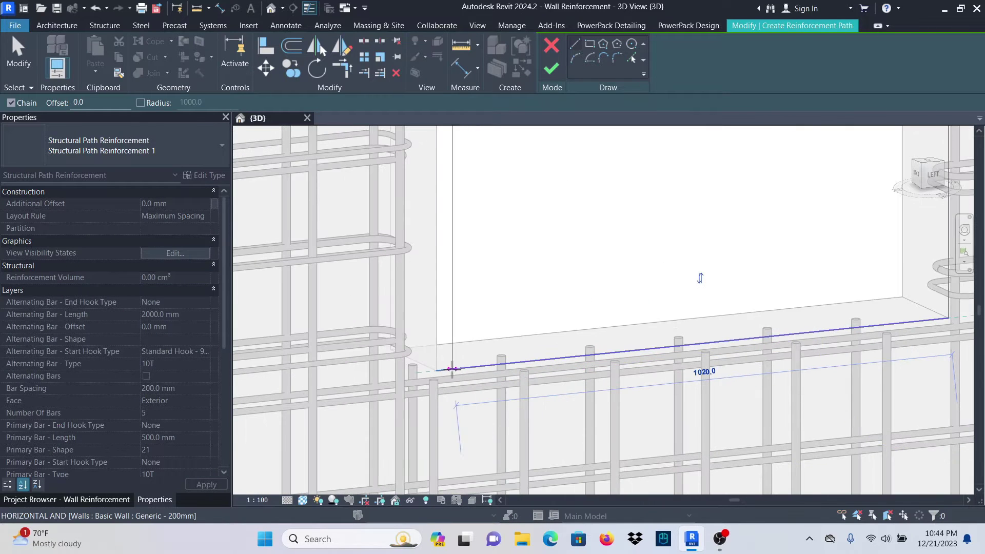
{"action": "left_click", "coordinate": [438, 369]}
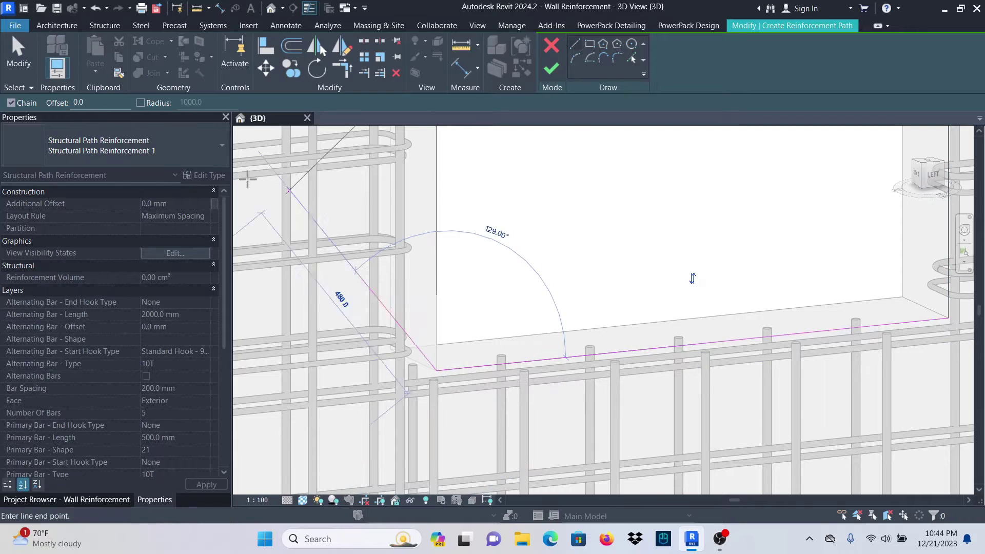
{"action": "left_click", "coordinate": [22, 69]}
{"action": "scroll", "coordinate": [501, 348], "scroll_direction": "down", "scroll_amount": 5}
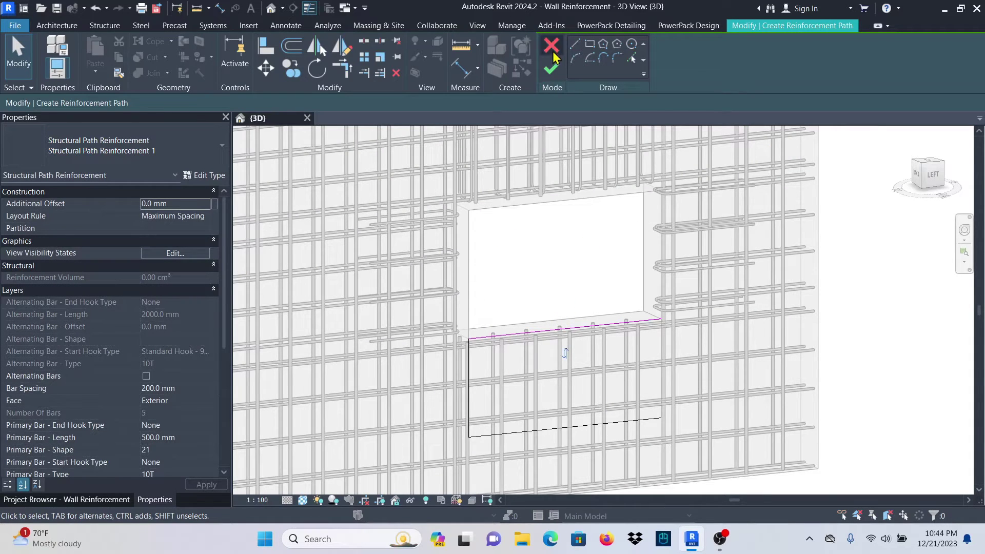
{"action": "left_click", "coordinate": [550, 71]}
Step: Rotate the 10T bars below the opening so their U-bends wrap across the wall thickness at the opening's bottom edge
{"action": "scroll", "coordinate": [602, 370], "scroll_direction": "up", "scroll_amount": 4}
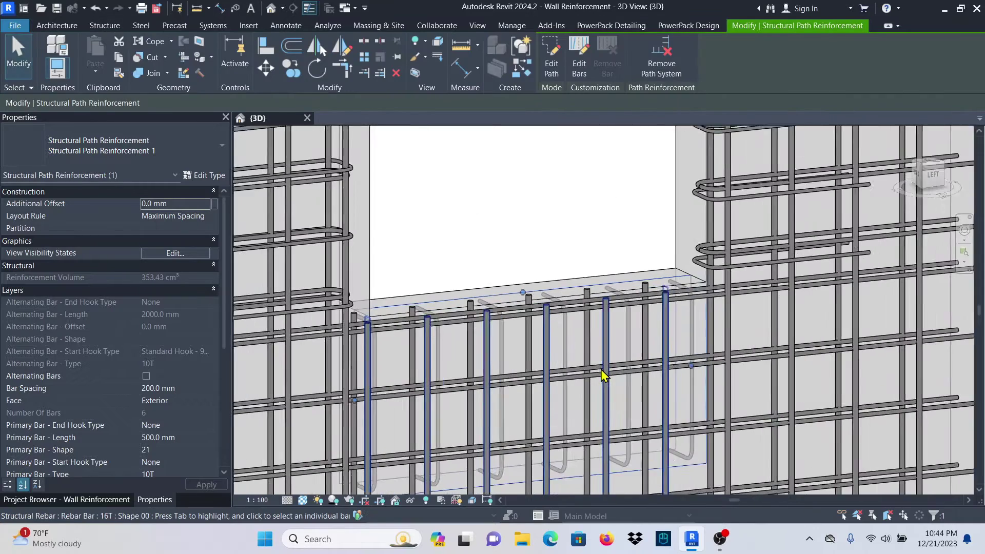
{"action": "scroll", "coordinate": [571, 347], "scroll_direction": "down", "scroll_amount": 3}
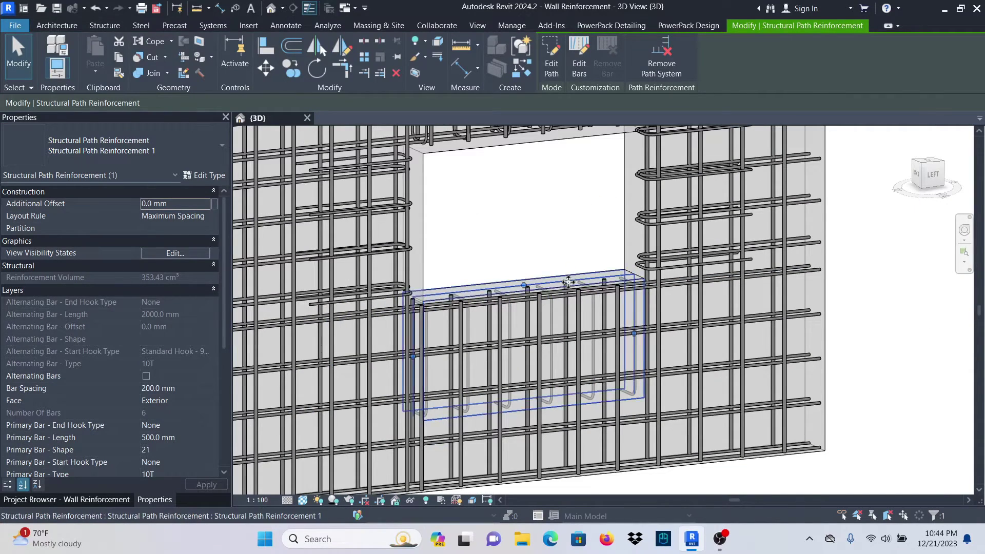
{"action": "scroll", "coordinate": [543, 334], "scroll_direction": "up", "scroll_amount": 3}
{"action": "left_click", "coordinate": [556, 310]}
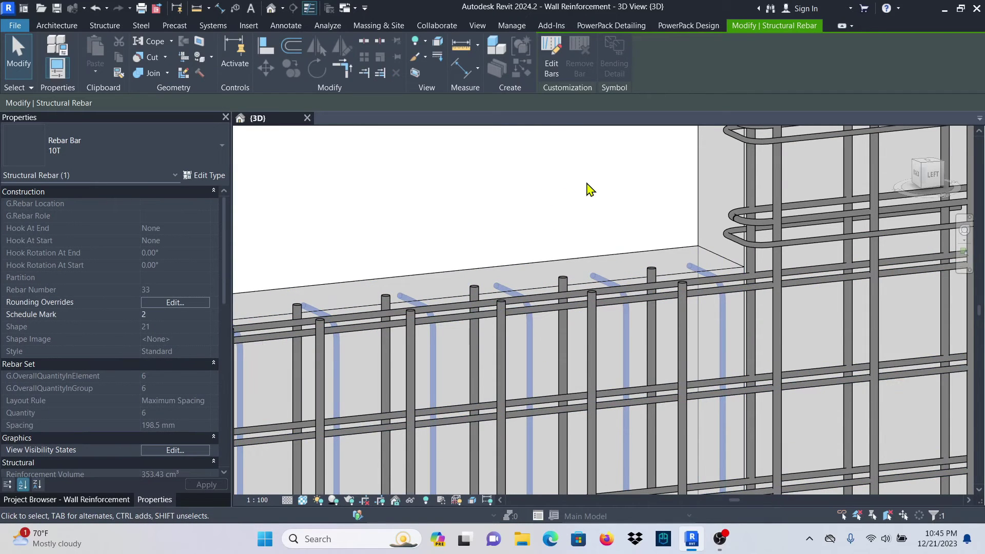
{"action": "key", "text": "space"}
{"action": "key", "text": "space"}
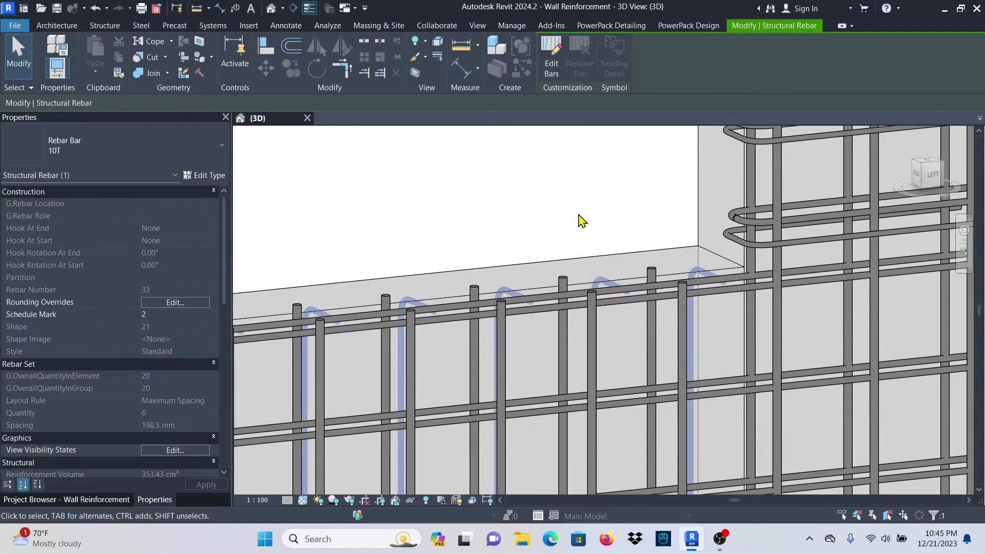
{"action": "key", "text": "space"}
{"action": "scroll", "coordinate": [533, 318], "scroll_direction": "down", "scroll_amount": 5}
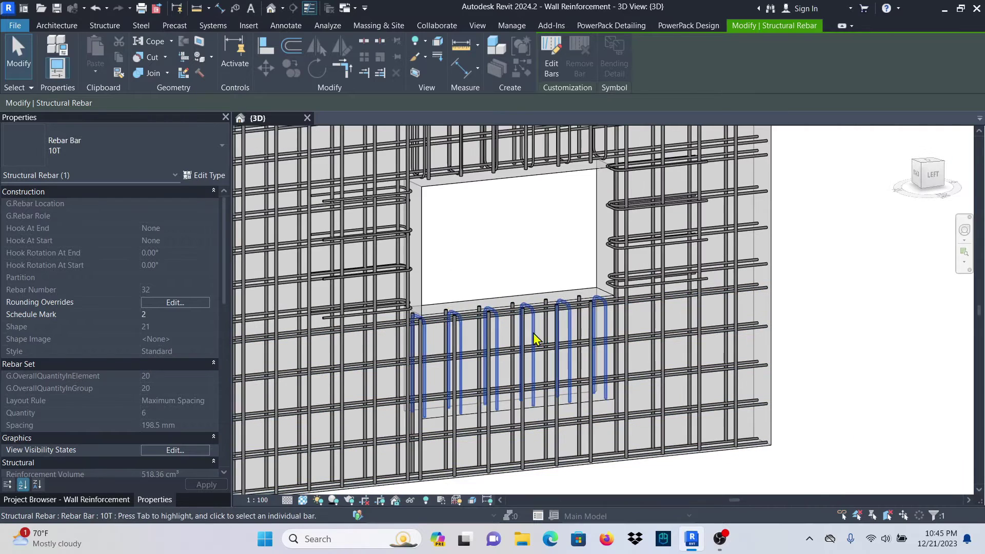
Step: Set the U-bars below the opening to show unobscured in the {3D} view
{"action": "left_click", "coordinate": [169, 452]}
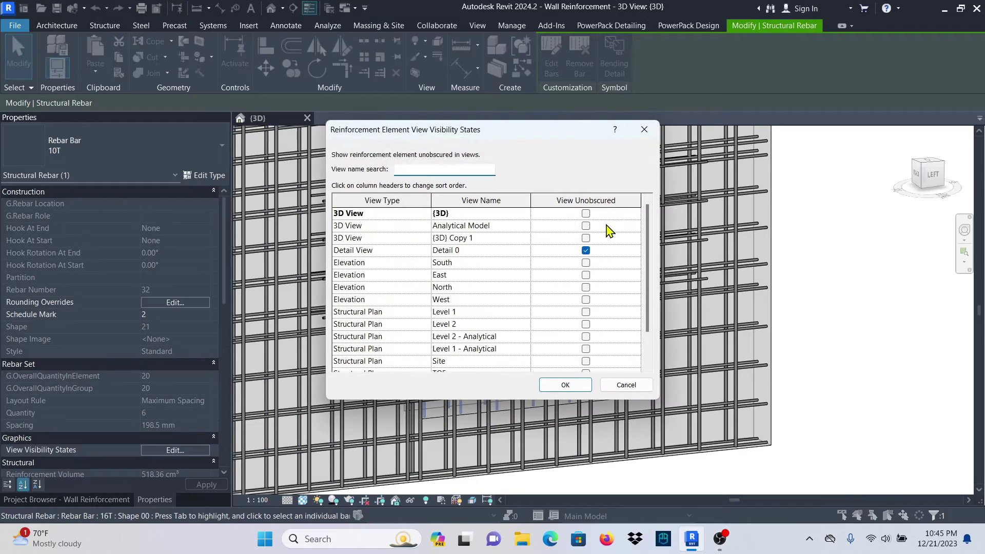
{"action": "left_click", "coordinate": [563, 385]}
{"action": "left_click", "coordinate": [521, 268]}
Step: Examine the U-bars on all four sides of the wall opening from several angles
{"action": "scroll", "coordinate": [524, 309], "scroll_direction": "up", "scroll_amount": 5}
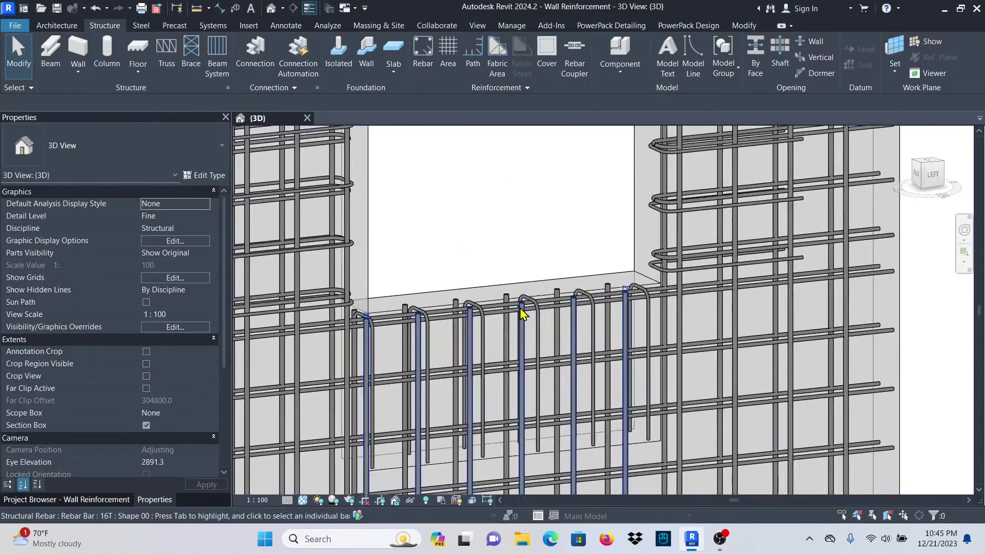
{"action": "scroll", "coordinate": [660, 409], "scroll_direction": "down", "scroll_amount": 6}
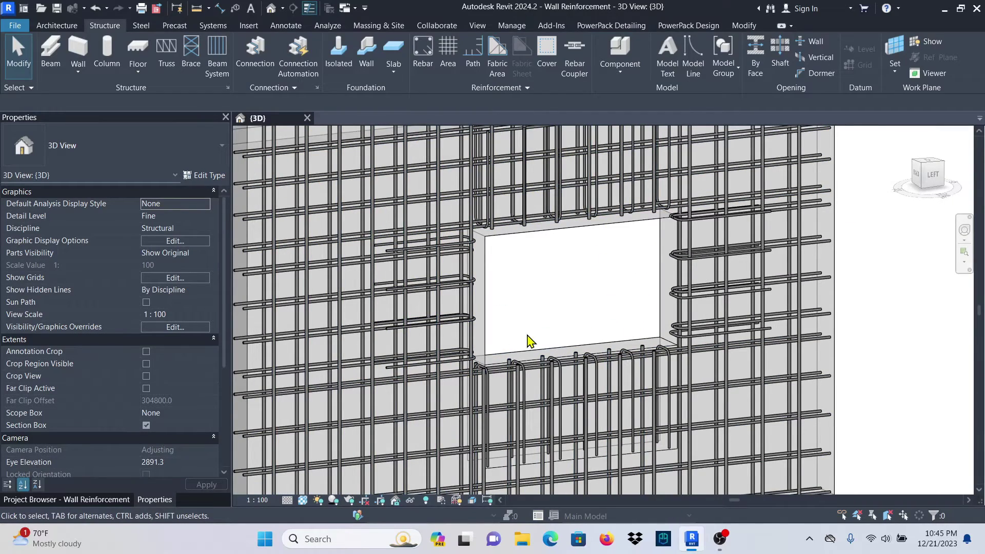
{"action": "scroll", "coordinate": [513, 338], "scroll_direction": "down", "scroll_amount": 5}
{"action": "scroll", "coordinate": [539, 297], "scroll_direction": "up", "scroll_amount": 4}
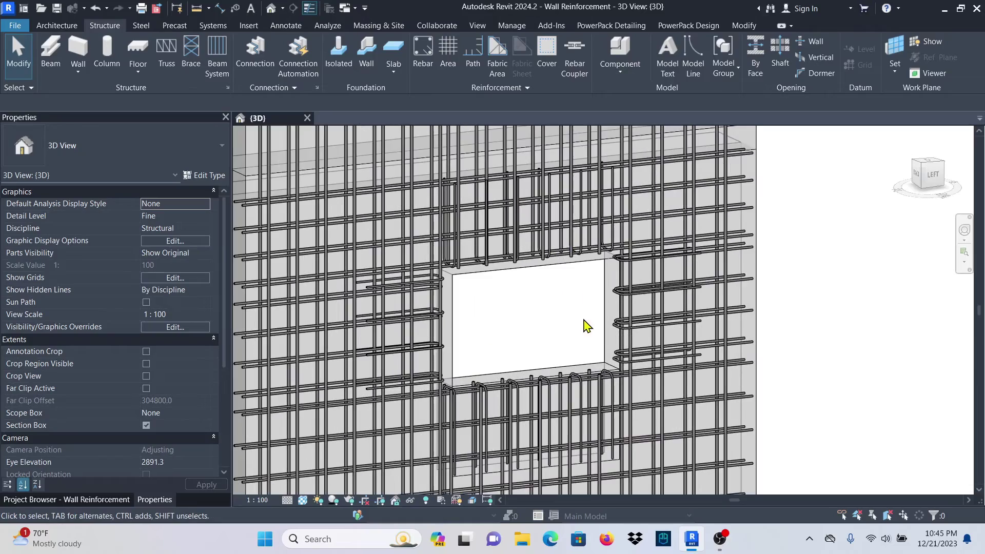
{"action": "scroll", "coordinate": [613, 328], "scroll_direction": "down", "scroll_amount": 3}
{"action": "middle_click_drag", "start_coordinate": [805, 318], "coordinate": [631, 277], "text": "shift"}
{"action": "scroll", "coordinate": [593, 248], "scroll_direction": "down", "scroll_amount": 2}
{"action": "scroll", "coordinate": [554, 297], "scroll_direction": "up", "scroll_amount": 6}
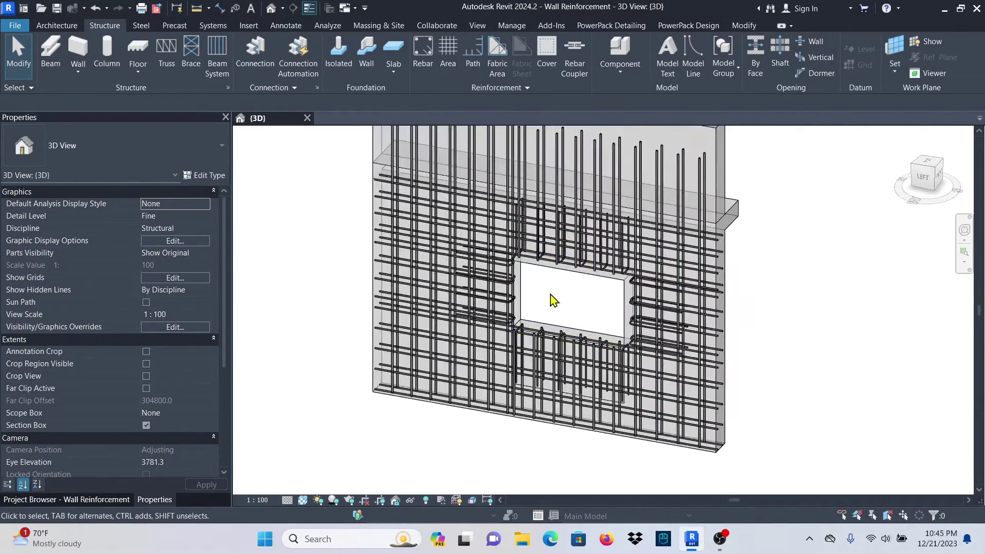
{"action": "scroll", "coordinate": [570, 294], "scroll_direction": "down", "scroll_amount": 2}
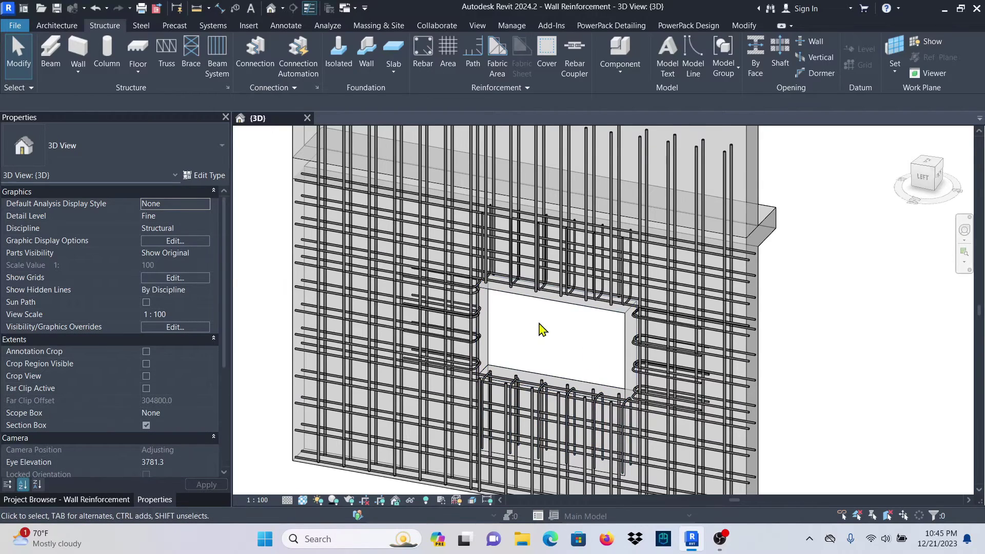
{"action": "scroll", "coordinate": [536, 328], "scroll_direction": "up", "scroll_amount": 3}
{"action": "scroll", "coordinate": [524, 308], "scroll_direction": "down", "scroll_amount": 4}
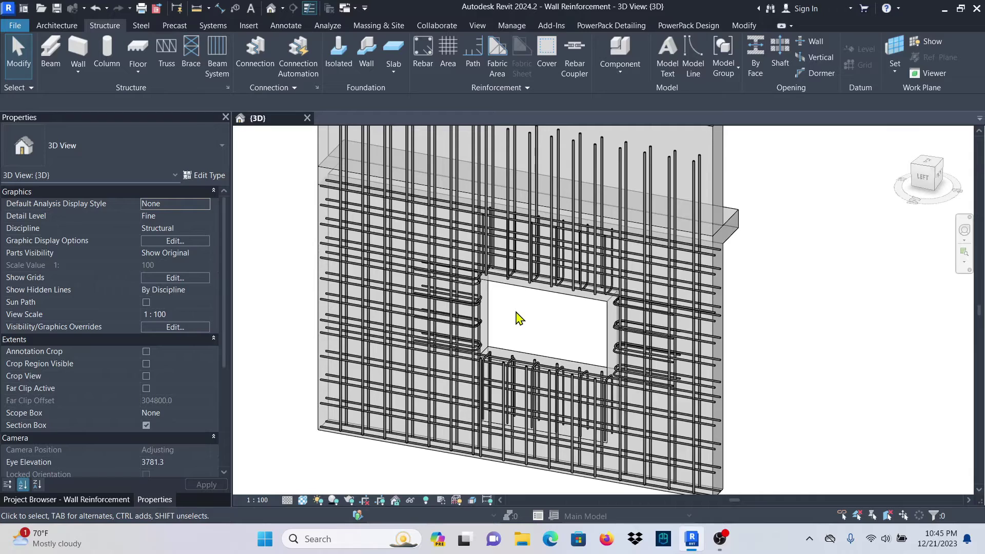
{"action": "scroll", "coordinate": [518, 319], "scroll_direction": "up", "scroll_amount": 2}
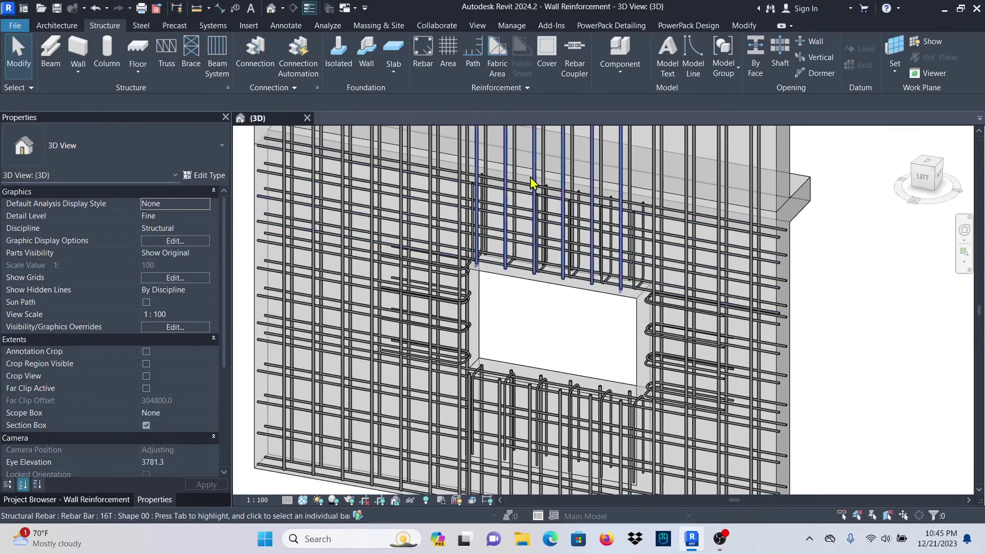
{"action": "scroll", "coordinate": [524, 321], "scroll_direction": "down", "scroll_amount": 1}
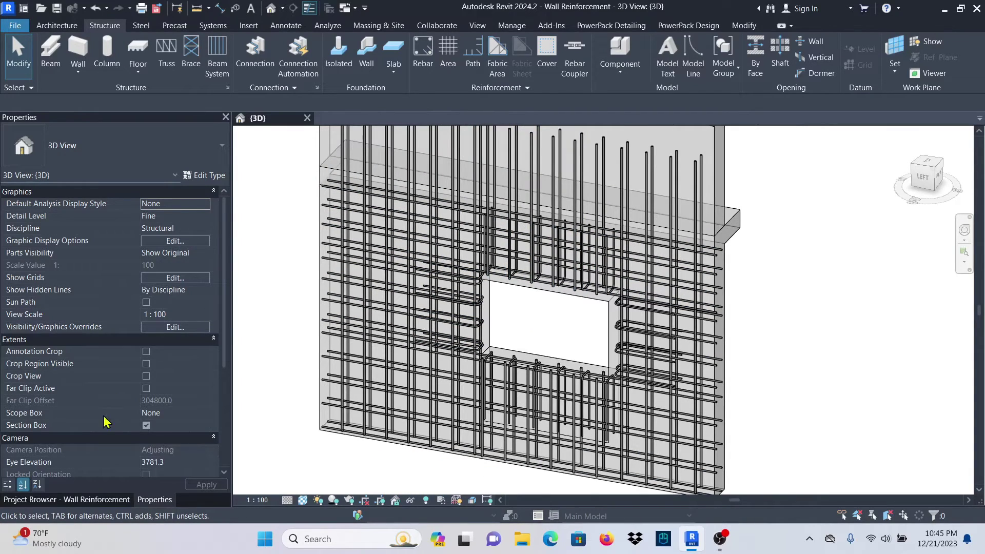
Step: Open the Level 1 structural plan and locate the reinforced wall on the building's left side
{"action": "left_click", "coordinate": [80, 500]}
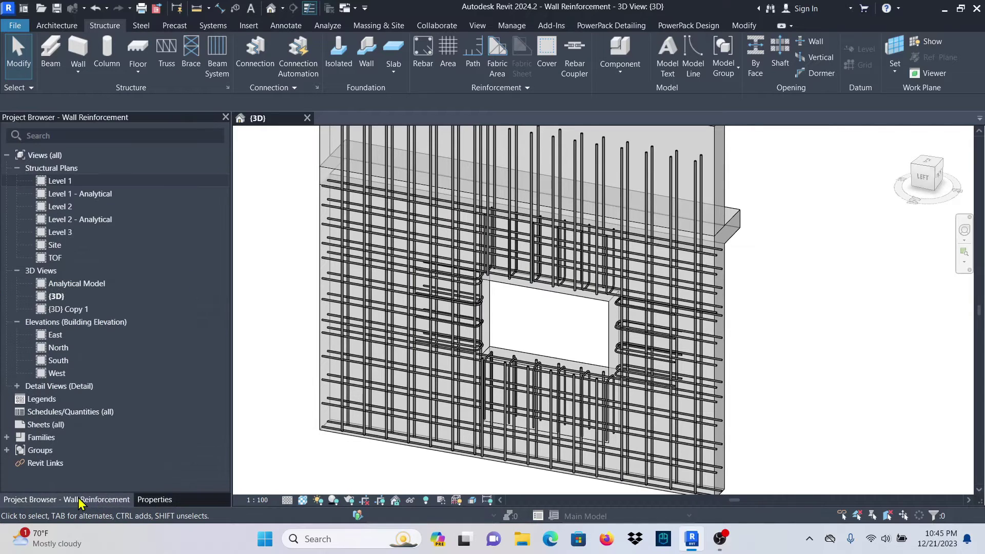
{"action": "double_click", "coordinate": [60, 181]}
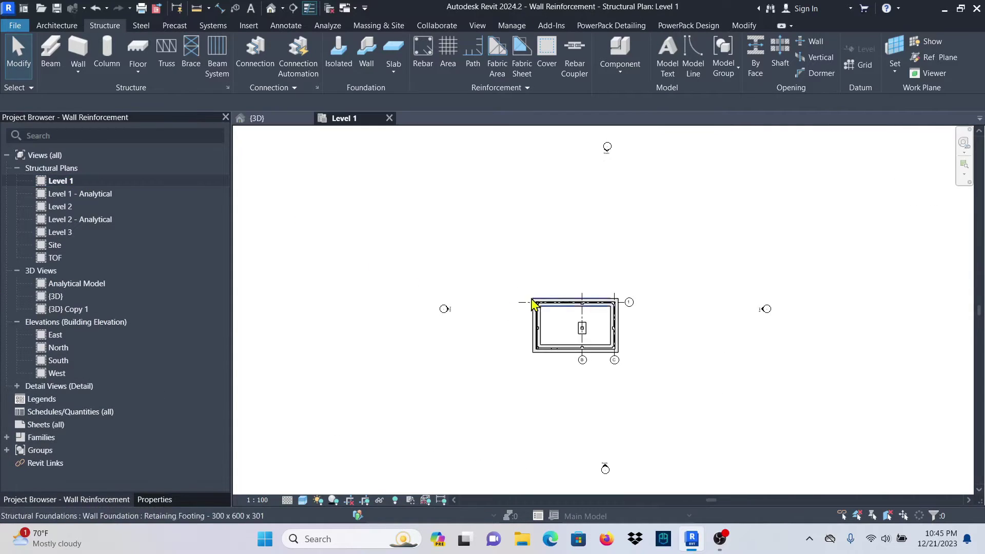
{"action": "scroll", "coordinate": [424, 345], "scroll_direction": "up", "scroll_amount": 4}
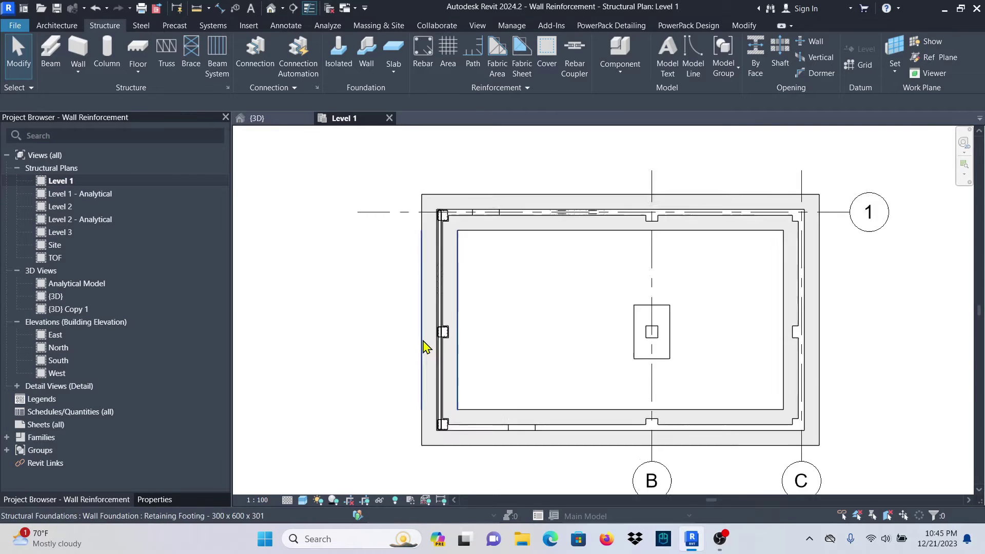
{"action": "scroll", "coordinate": [464, 378], "scroll_direction": "down", "scroll_amount": 1}
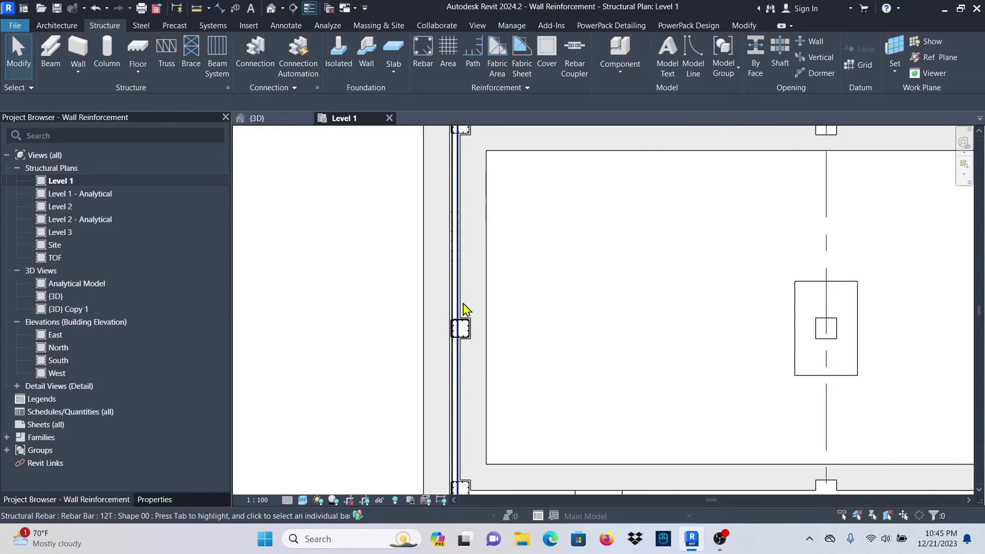
{"action": "scroll", "coordinate": [464, 310], "scroll_direction": "down", "scroll_amount": 3}
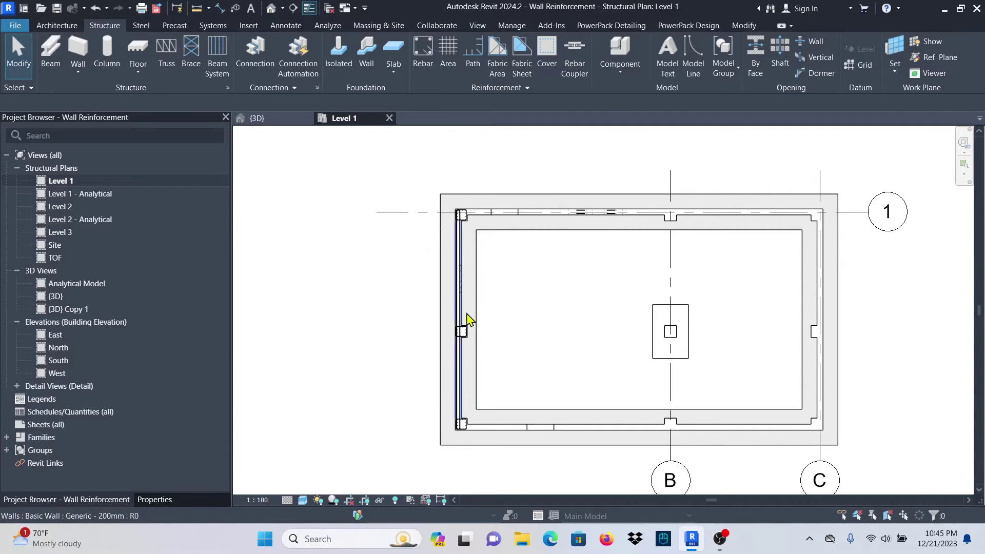
Step: Draw a vertical section line just outside the building's left wall, looking inward, and shorten its view depth to just past the wall footing
{"action": "left_click", "coordinate": [473, 29]}
{"action": "left_click", "coordinate": [428, 56]}
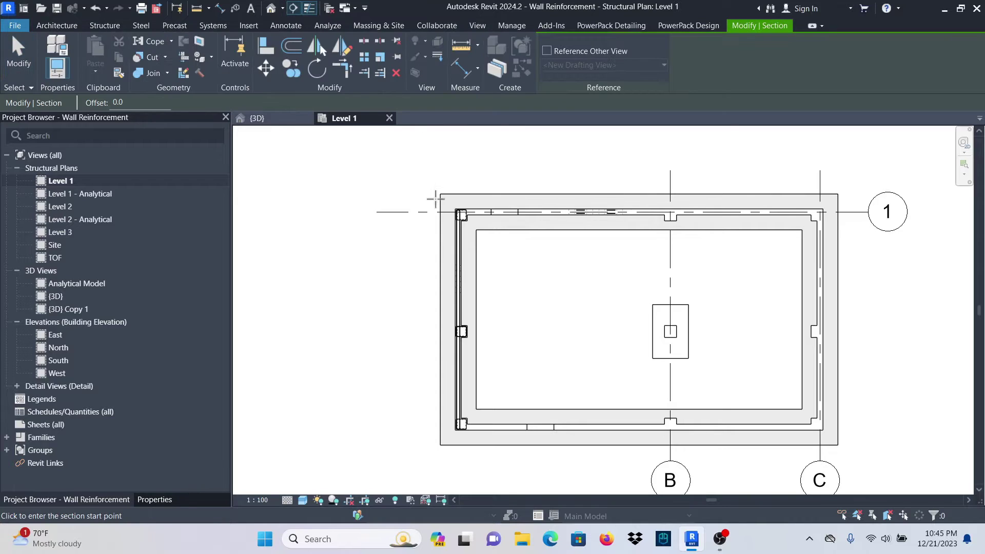
{"action": "left_click", "coordinate": [433, 185]}
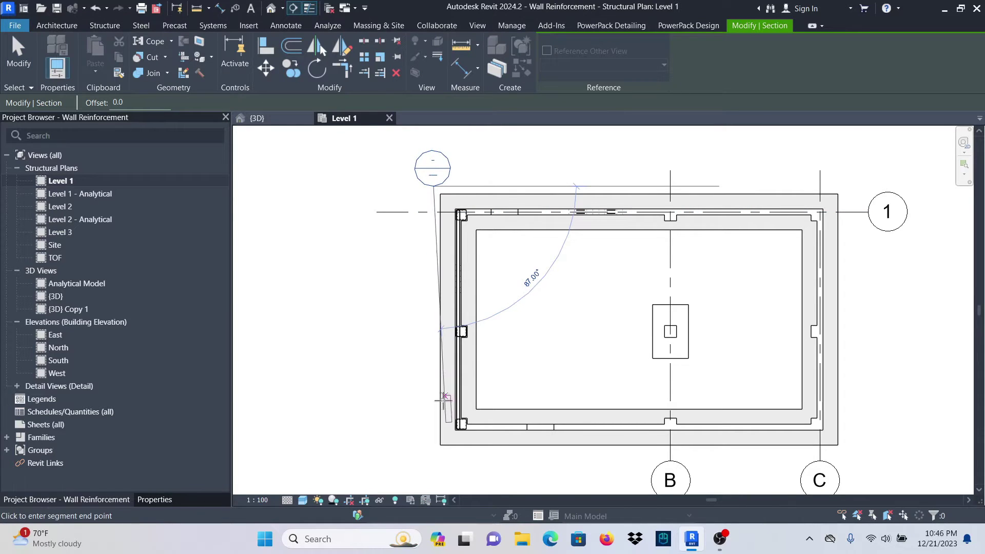
{"action": "left_click", "coordinate": [433, 455]}
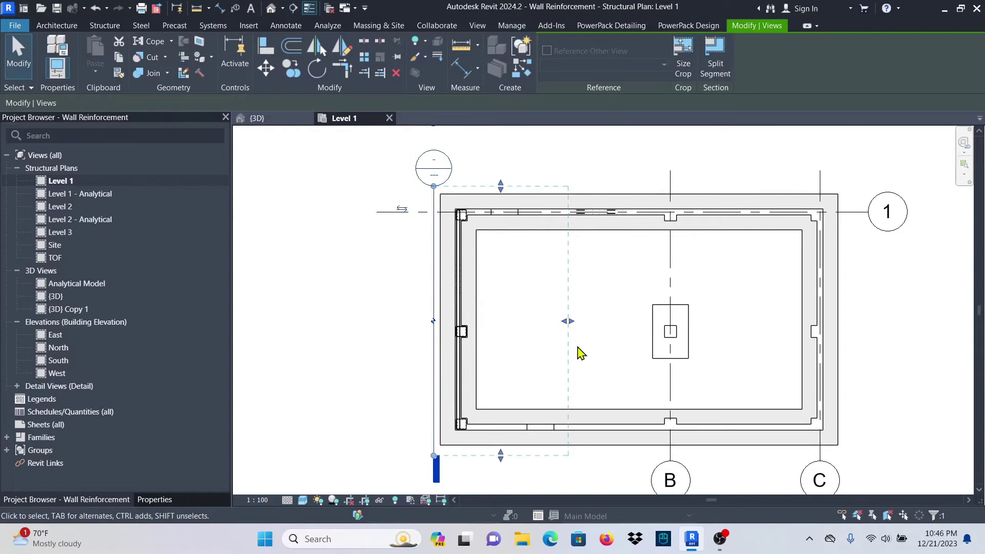
{"action": "left_click_drag", "start_coordinate": [566, 323], "coordinate": [540, 327]}
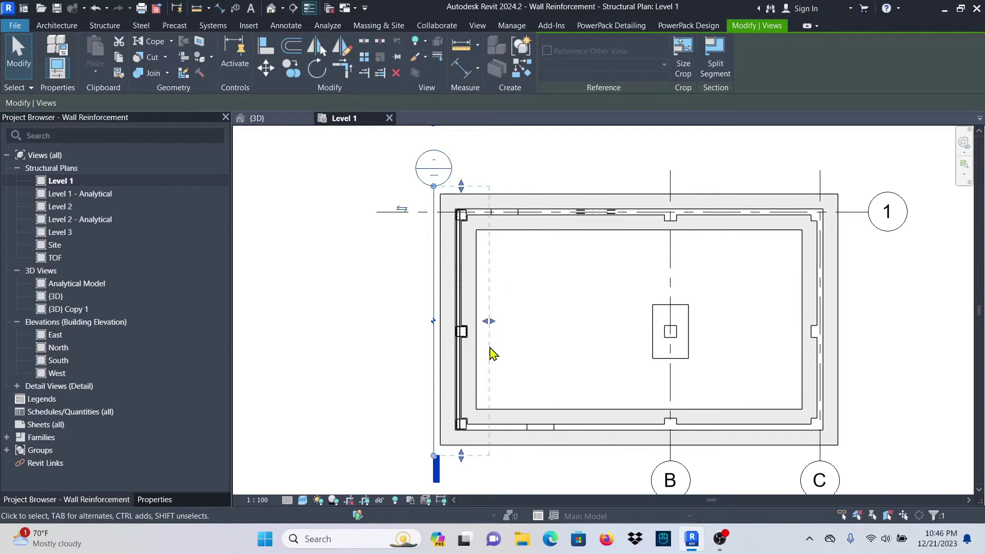
{"action": "left_click", "coordinate": [564, 331]}
Step: Open the view of the new section and extend its crop region upward beyond the grid bubbles
{"action": "scroll", "coordinate": [421, 183], "scroll_direction": "up", "scroll_amount": 4}
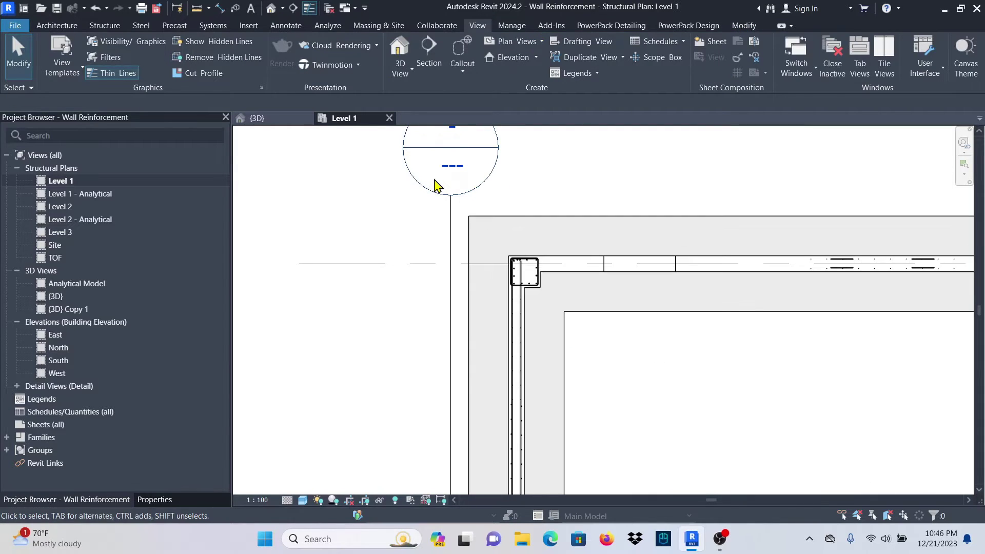
{"action": "right_click", "coordinate": [443, 197]}
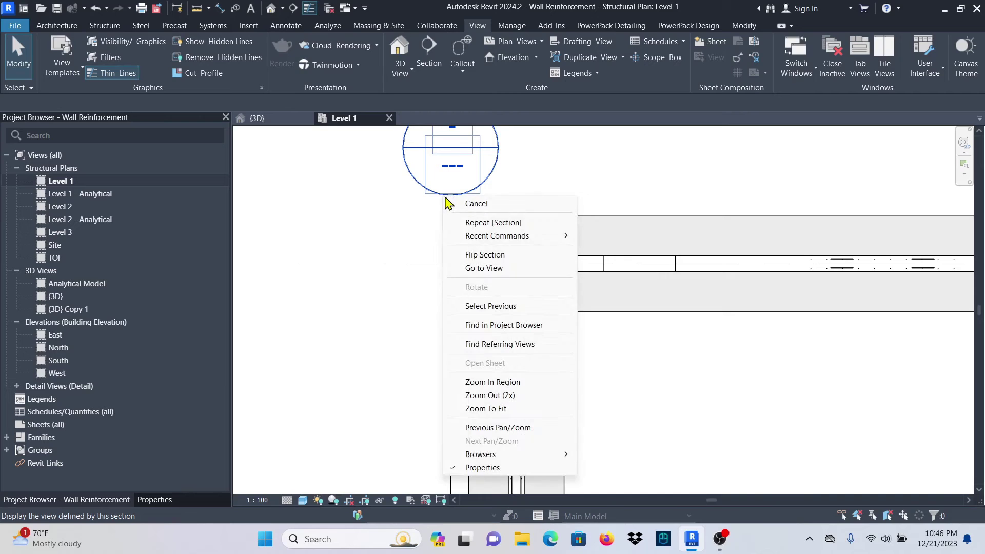
{"action": "left_click", "coordinate": [499, 273]}
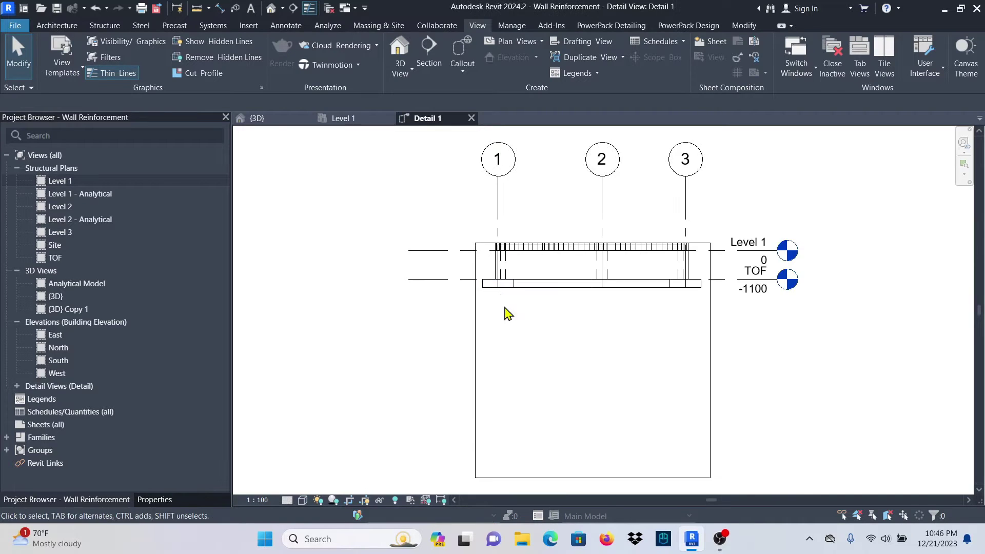
{"action": "scroll", "coordinate": [570, 371], "scroll_direction": "down", "scroll_amount": 2}
{"action": "left_click", "coordinate": [632, 439]}
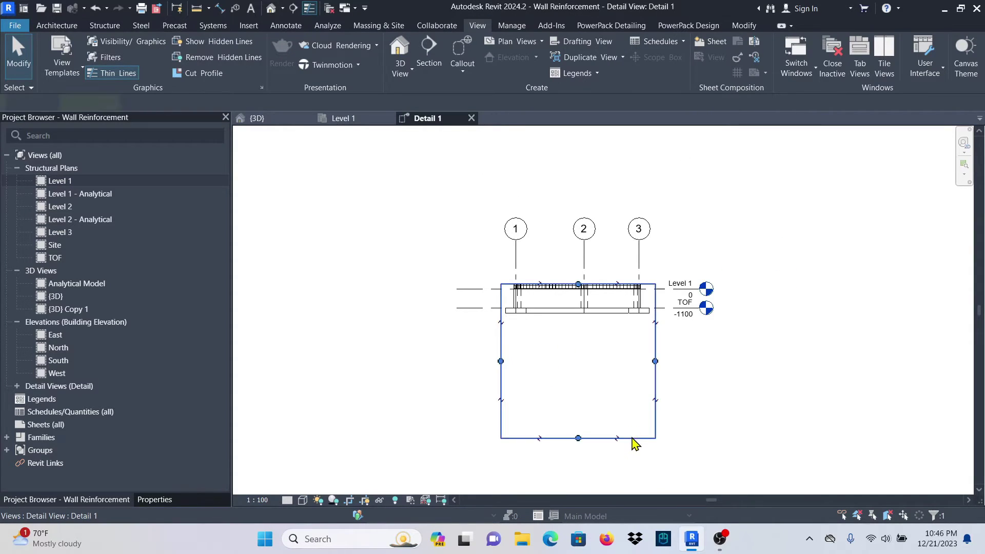
{"action": "left_click_drag", "start_coordinate": [578, 285], "coordinate": [582, 169]}
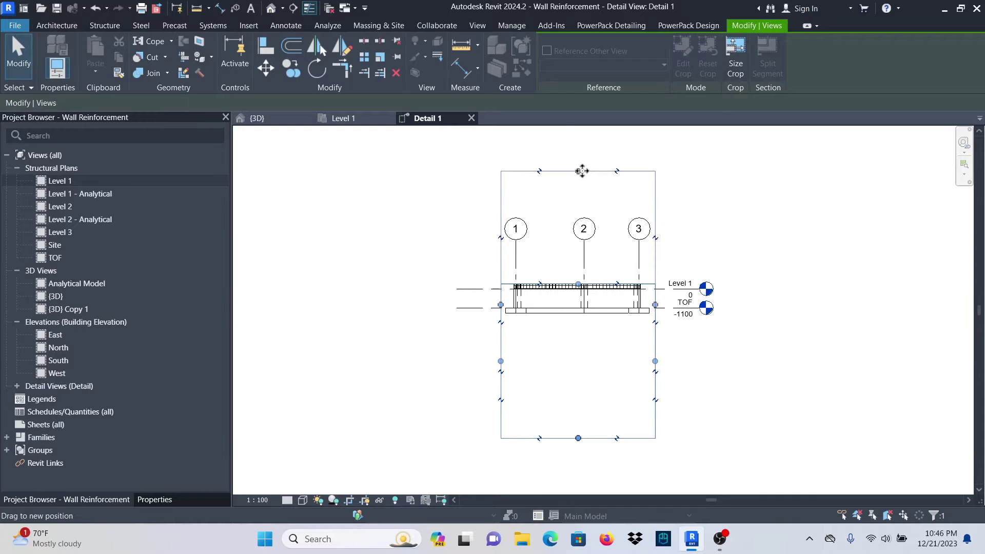
Step: Set the visual style of the section view to Shaded
{"action": "scroll", "coordinate": [544, 249], "scroll_direction": "up", "scroll_amount": 5}
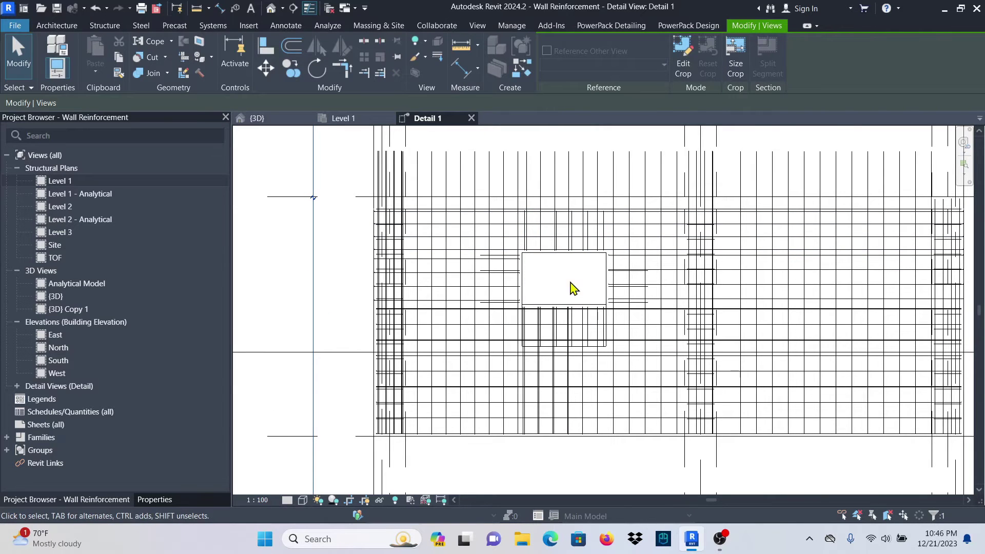
{"action": "key", "text": "Escape"}
{"action": "left_click", "coordinate": [302, 502]}
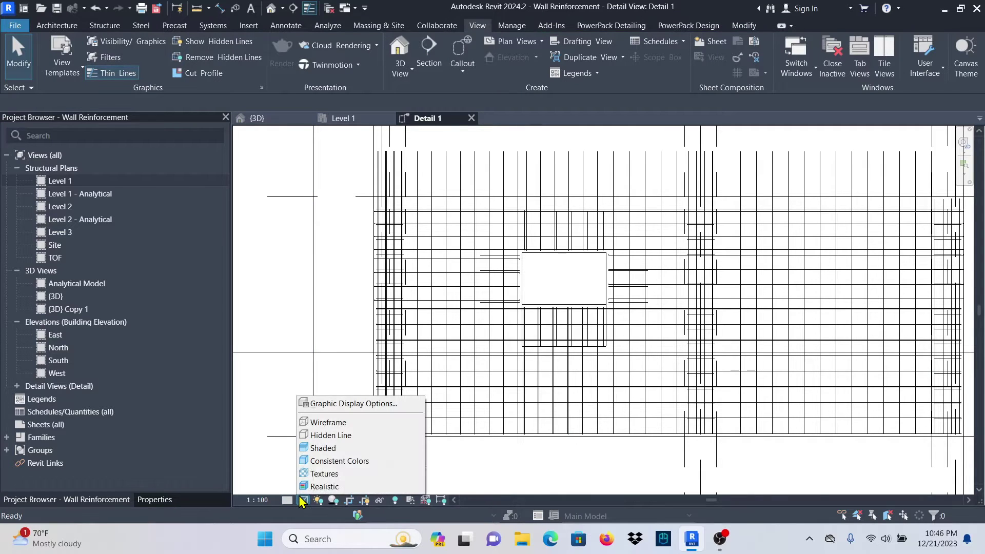
{"action": "left_click", "coordinate": [326, 449]}
Step: Examine the reinforcement around the wall opening and down to the wall's base in the section view
{"action": "scroll", "coordinate": [618, 285], "scroll_direction": "up", "scroll_amount": 2}
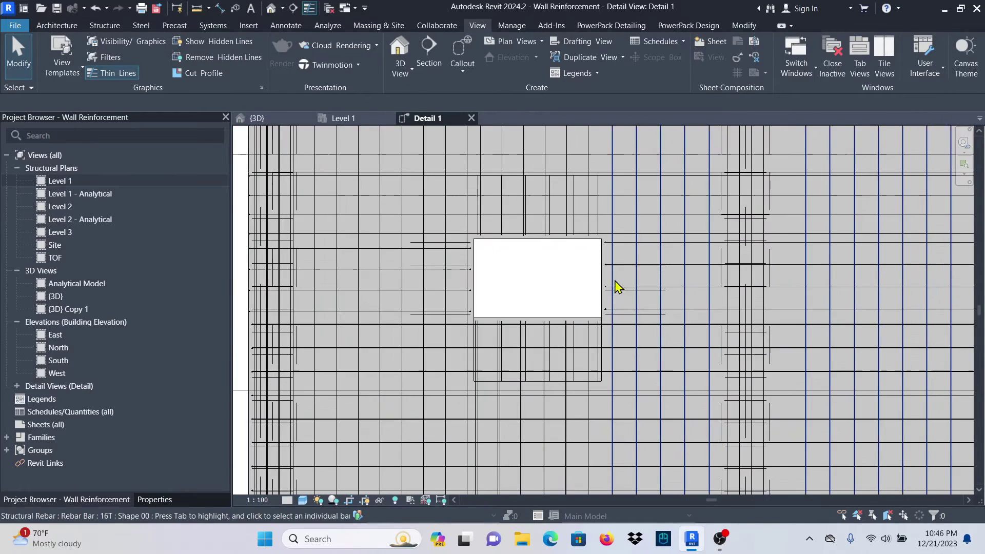
{"action": "scroll", "coordinate": [483, 366], "scroll_direction": "down", "scroll_amount": 1}
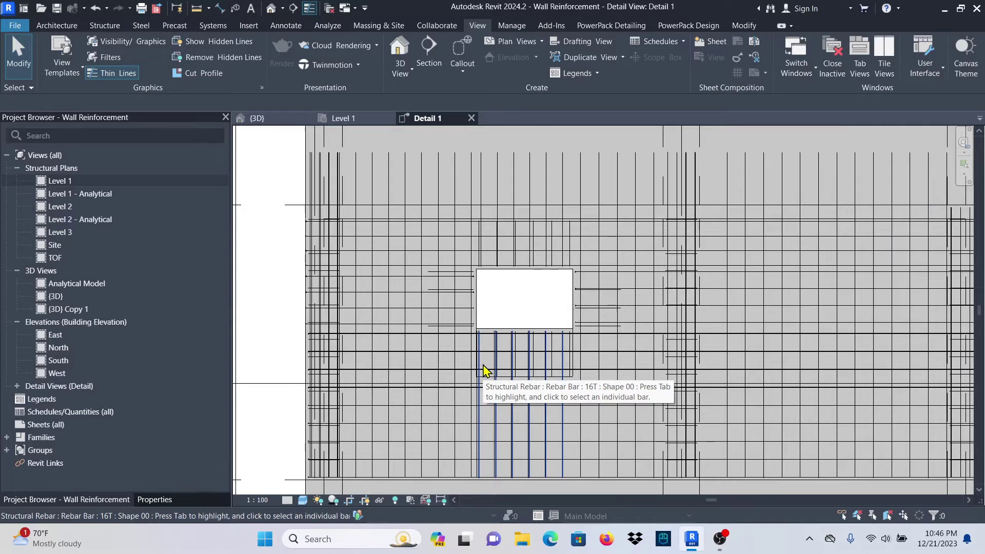
{"action": "scroll", "coordinate": [528, 262], "scroll_direction": "up", "scroll_amount": 3}
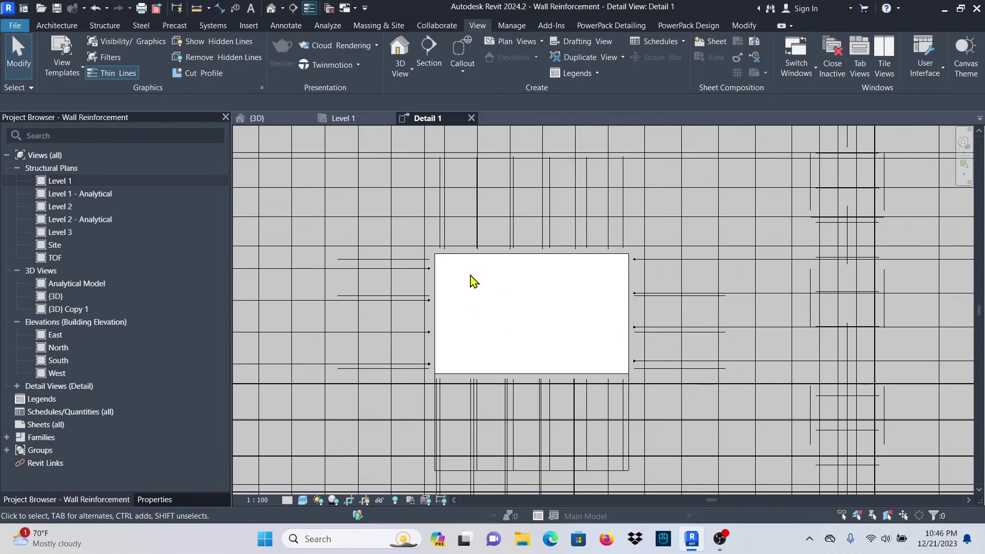
{"action": "scroll", "coordinate": [473, 287], "scroll_direction": "down", "scroll_amount": 5}
{"action": "scroll", "coordinate": [500, 348], "scroll_direction": "up", "scroll_amount": 2}
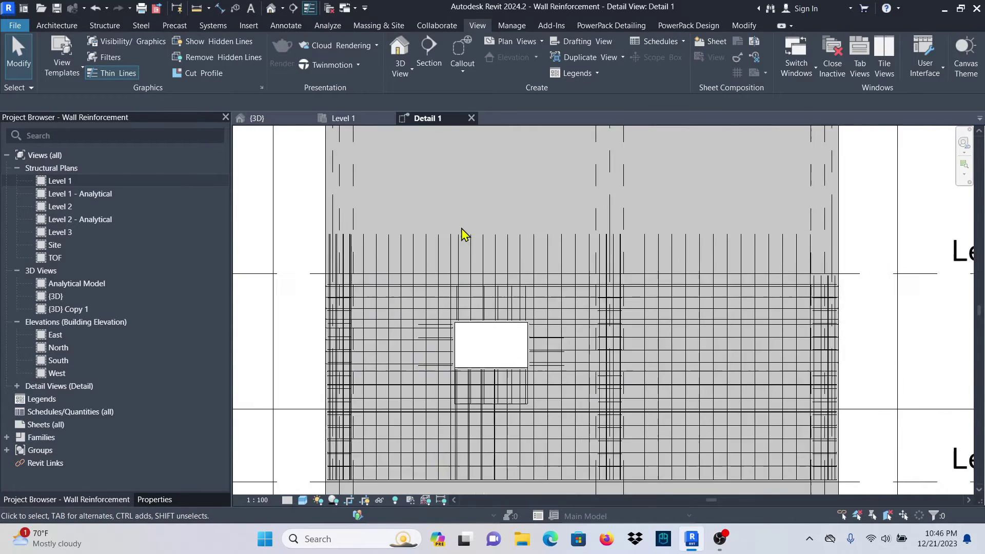
{"action": "scroll", "coordinate": [464, 236], "scroll_direction": "down", "scroll_amount": 2}
{"action": "scroll", "coordinate": [461, 391], "scroll_direction": "up", "scroll_amount": 5}
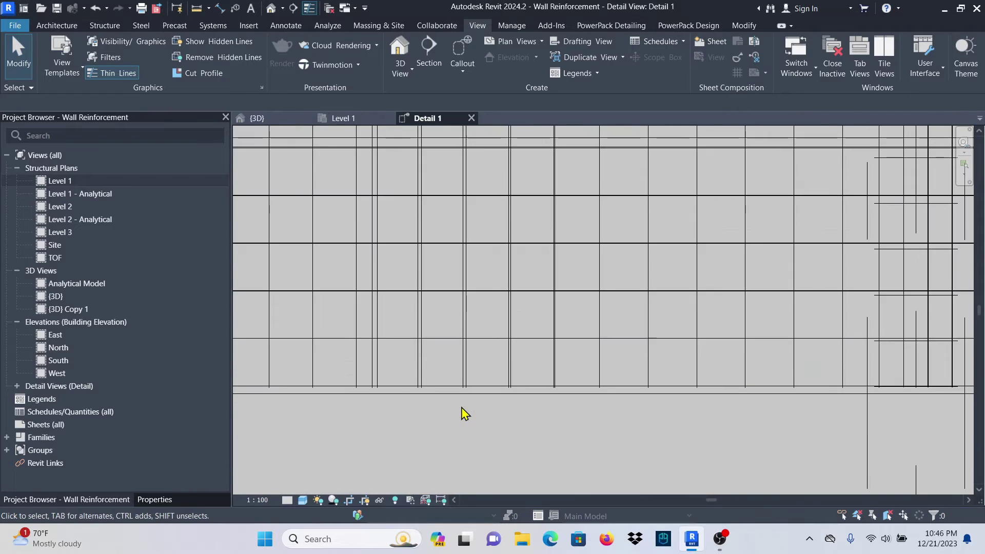
Step: Place a straight shape 00 rebar in the wall by two points, from the opening's upper-left corner down-left at 45°, about 957 mm long
{"action": "left_click", "coordinate": [449, 395]}
{"action": "scroll", "coordinate": [501, 444], "scroll_direction": "down", "scroll_amount": 5}
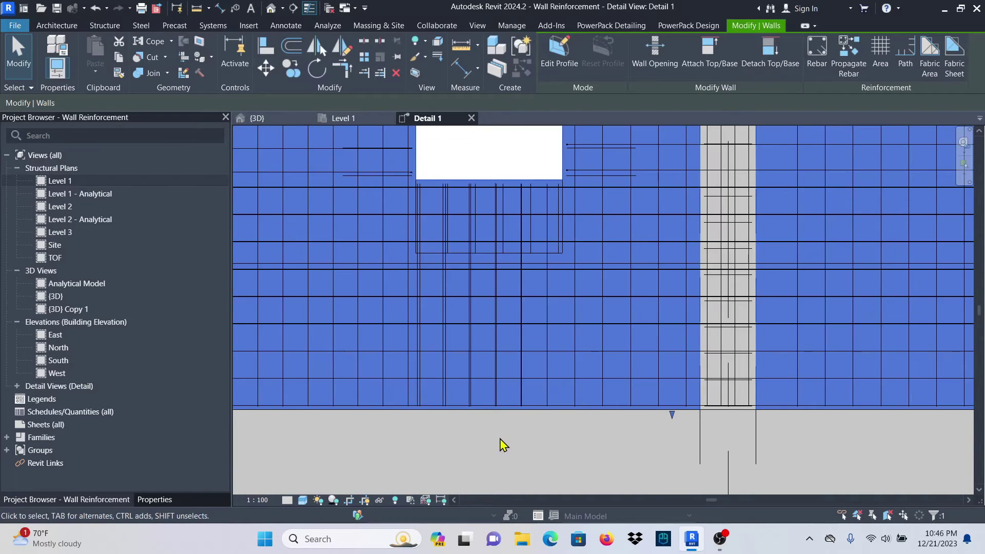
{"action": "scroll", "coordinate": [498, 323], "scroll_direction": "up", "scroll_amount": 3}
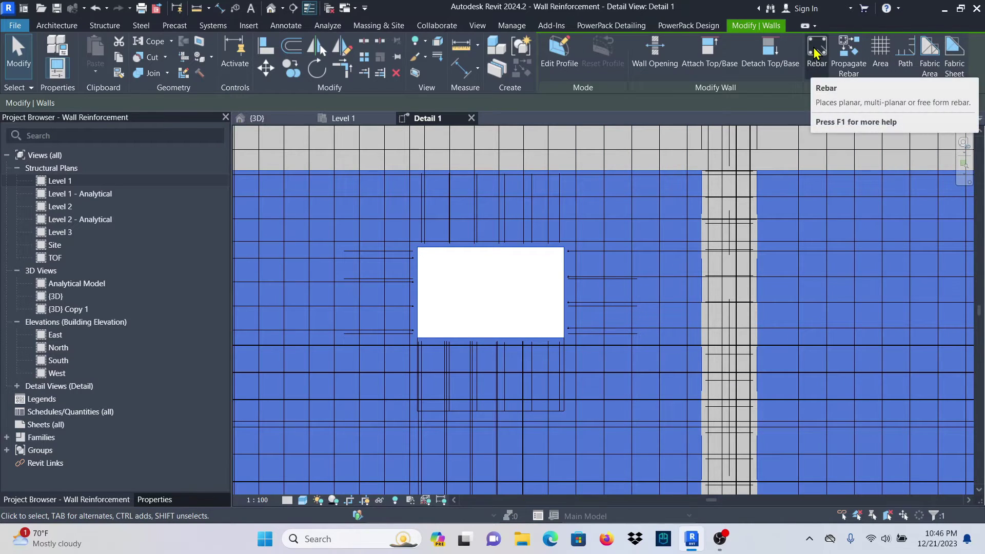
{"action": "left_click", "coordinate": [820, 65]}
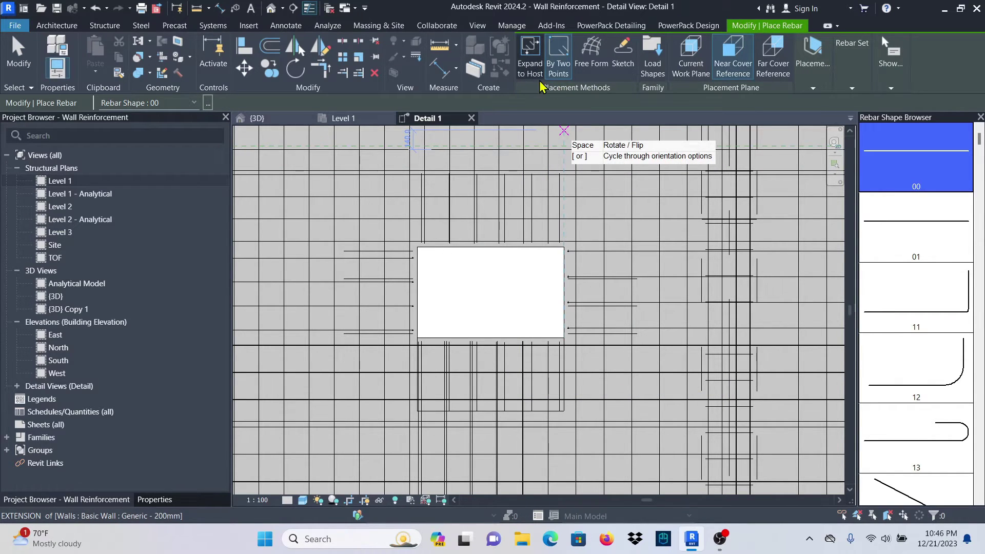
{"action": "left_click", "coordinate": [559, 58]}
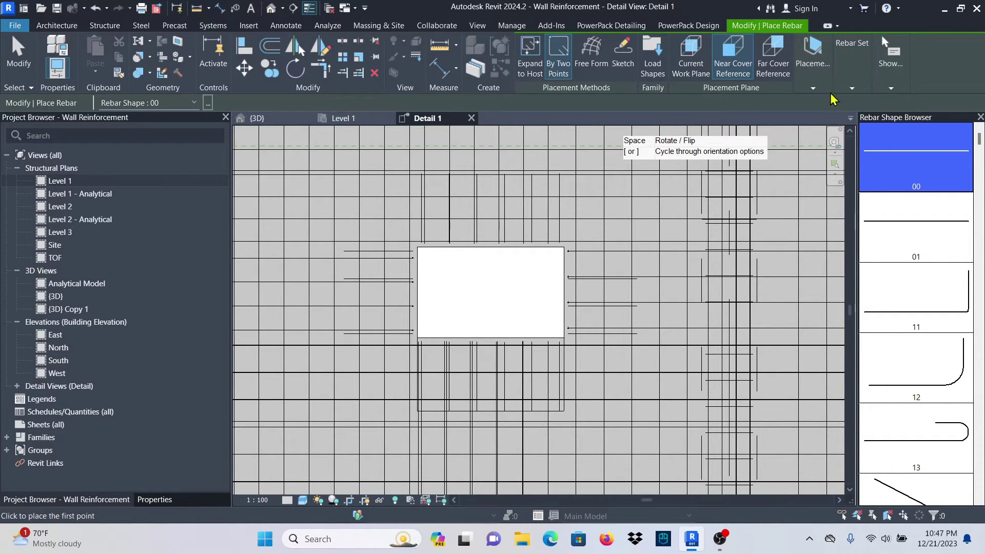
{"action": "left_click", "coordinate": [810, 89]}
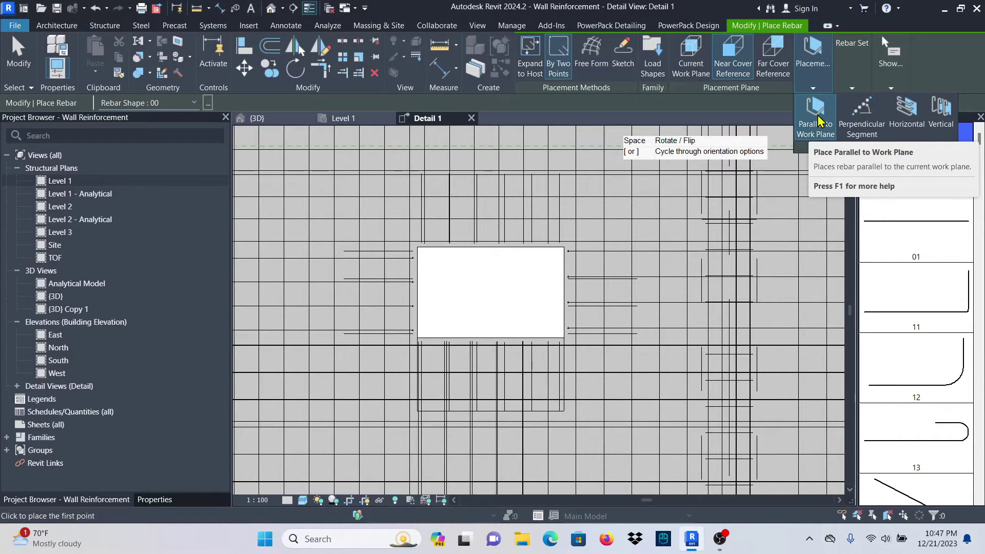
{"action": "scroll", "coordinate": [462, 248], "scroll_direction": "up", "scroll_amount": 3}
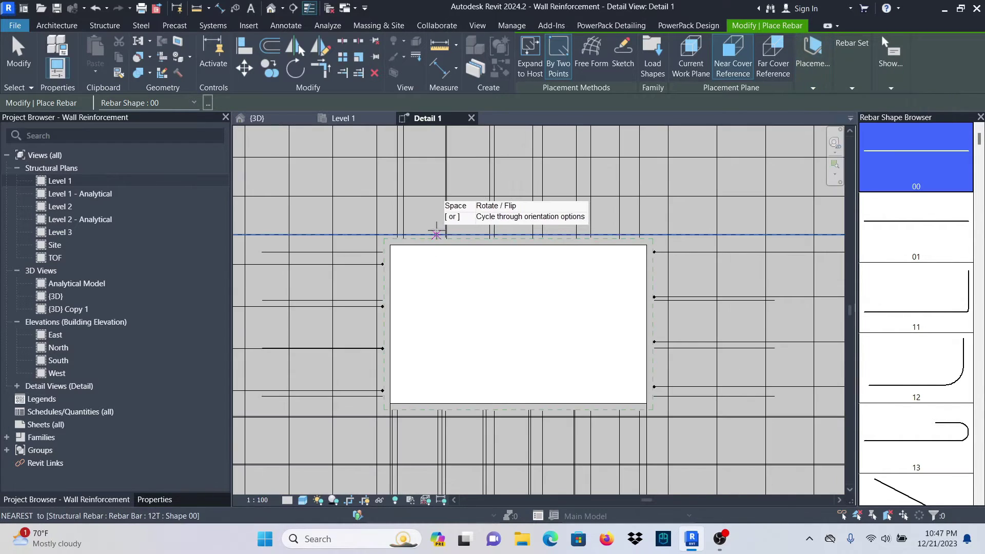
{"action": "scroll", "coordinate": [389, 238], "scroll_direction": "up", "scroll_amount": 2}
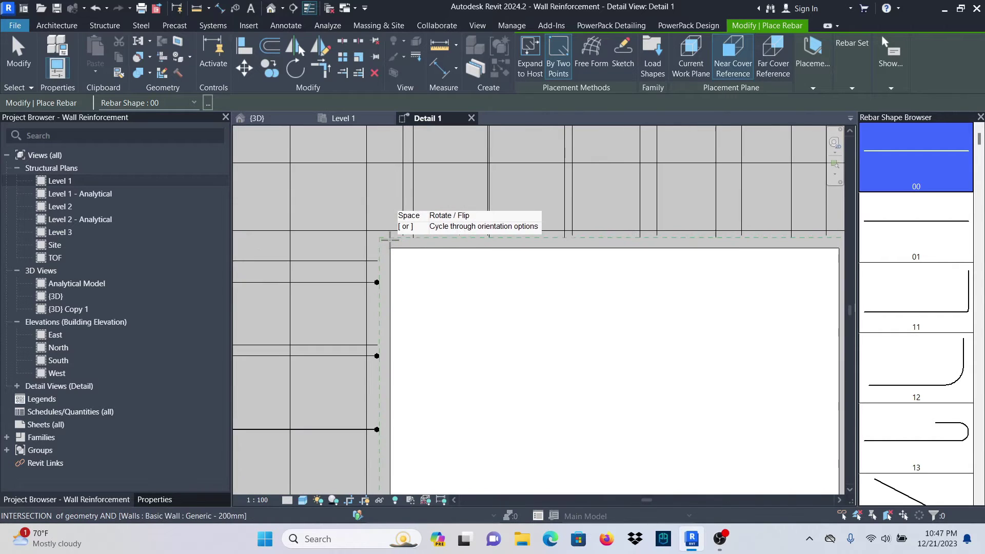
{"action": "scroll", "coordinate": [389, 238], "scroll_direction": "up", "scroll_amount": 2}
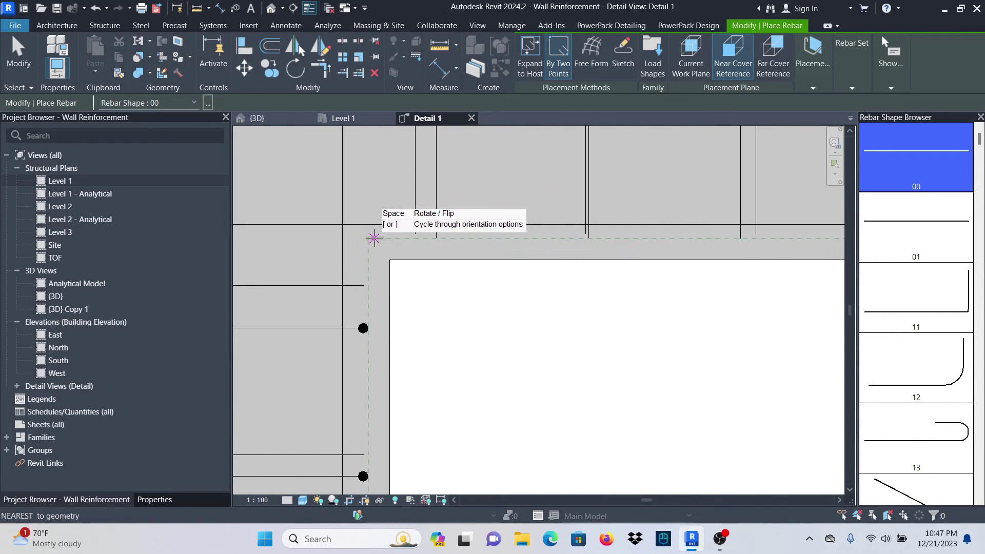
{"action": "left_click", "coordinate": [368, 238]}
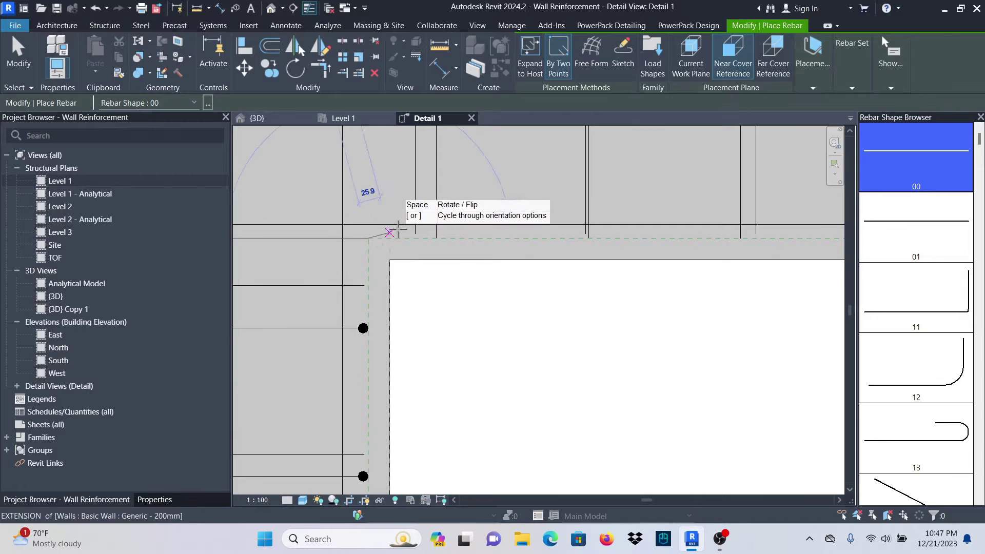
{"action": "scroll", "coordinate": [385, 215], "scroll_direction": "down", "scroll_amount": 4}
{"action": "scroll", "coordinate": [390, 241], "scroll_direction": "down", "scroll_amount": 3}
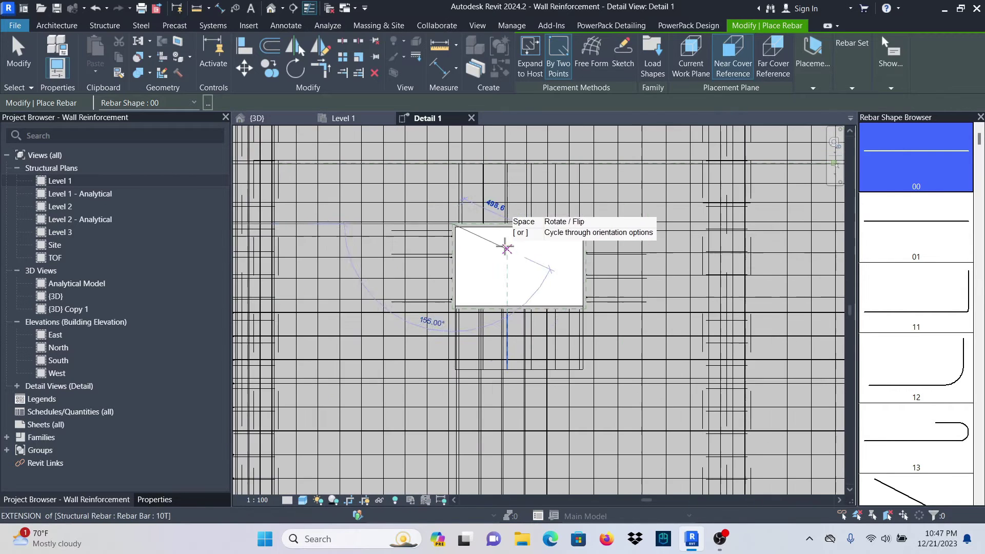
{"action": "scroll", "coordinate": [411, 271], "scroll_direction": "up", "scroll_amount": 3}
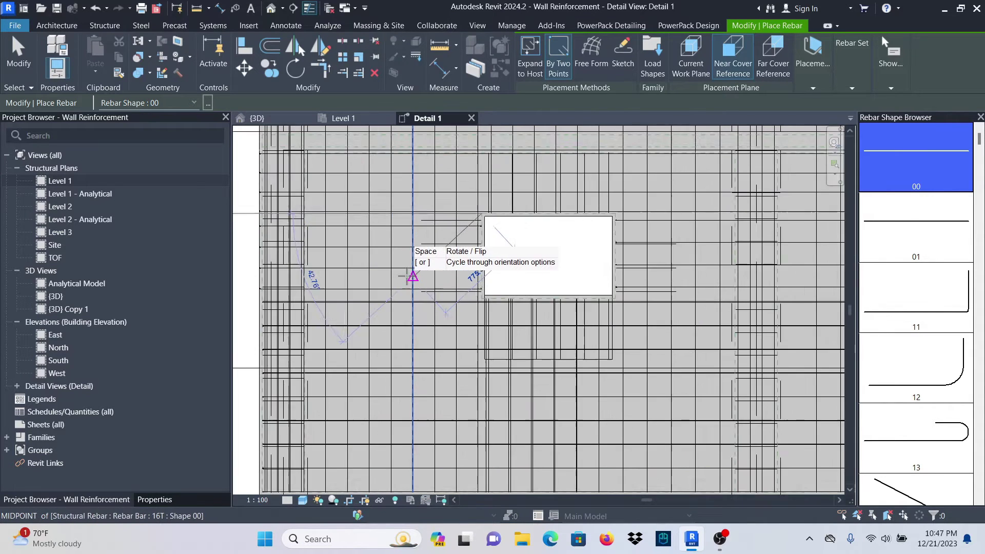
{"action": "scroll", "coordinate": [395, 297], "scroll_direction": "up", "scroll_amount": 2}
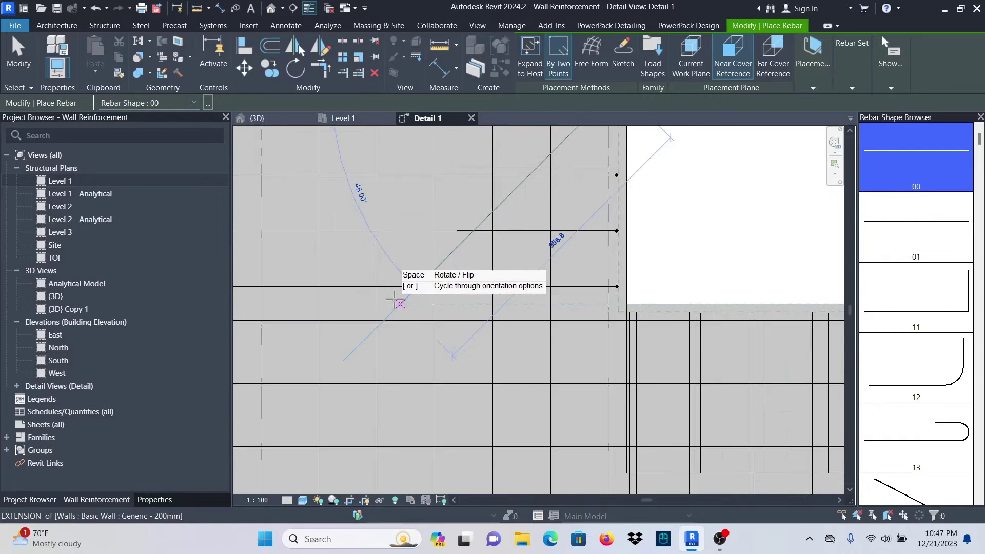
{"action": "scroll", "coordinate": [390, 299], "scroll_direction": "down", "scroll_amount": 2}
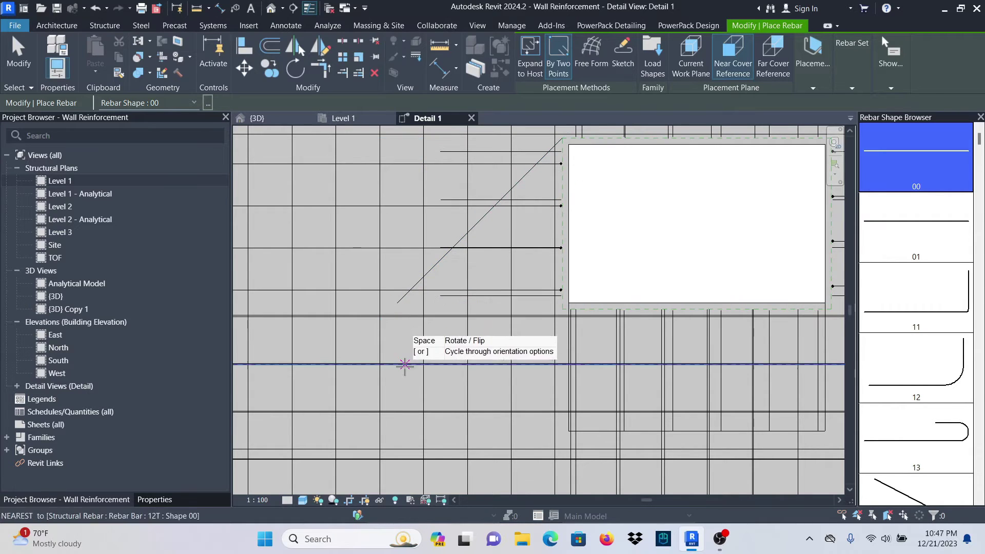
{"action": "scroll", "coordinate": [410, 354], "scroll_direction": "down", "scroll_amount": 3}
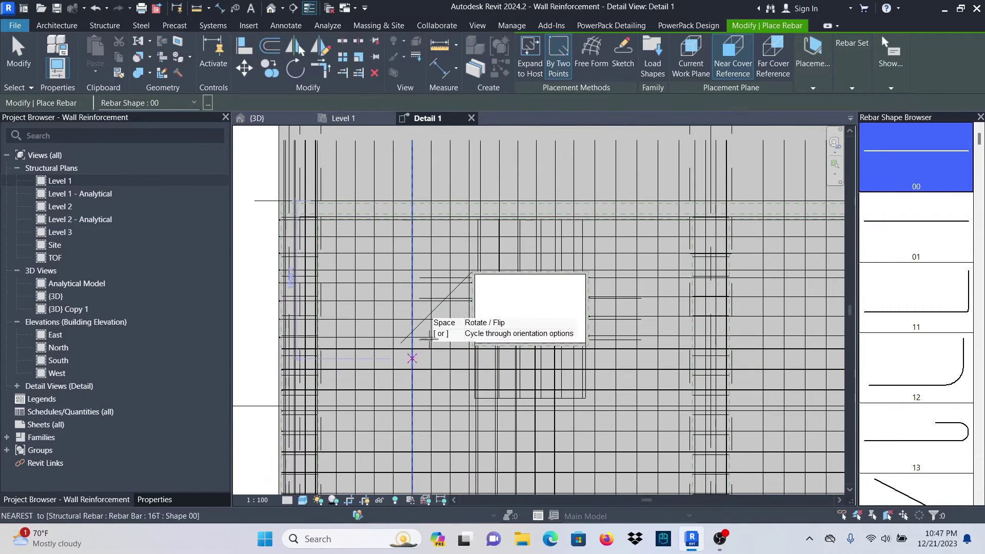
{"action": "left_click", "coordinate": [625, 67]}
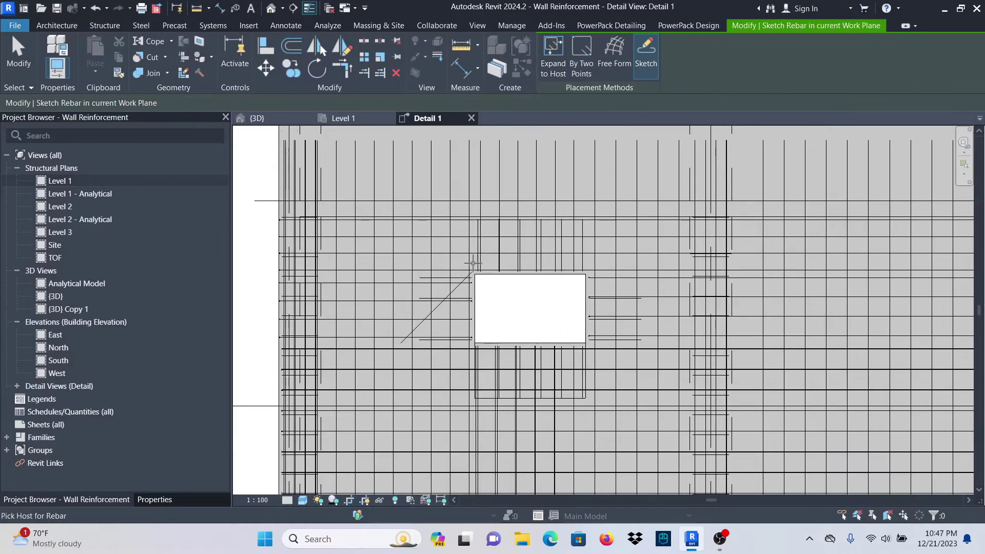
{"action": "key", "text": "Escape"}
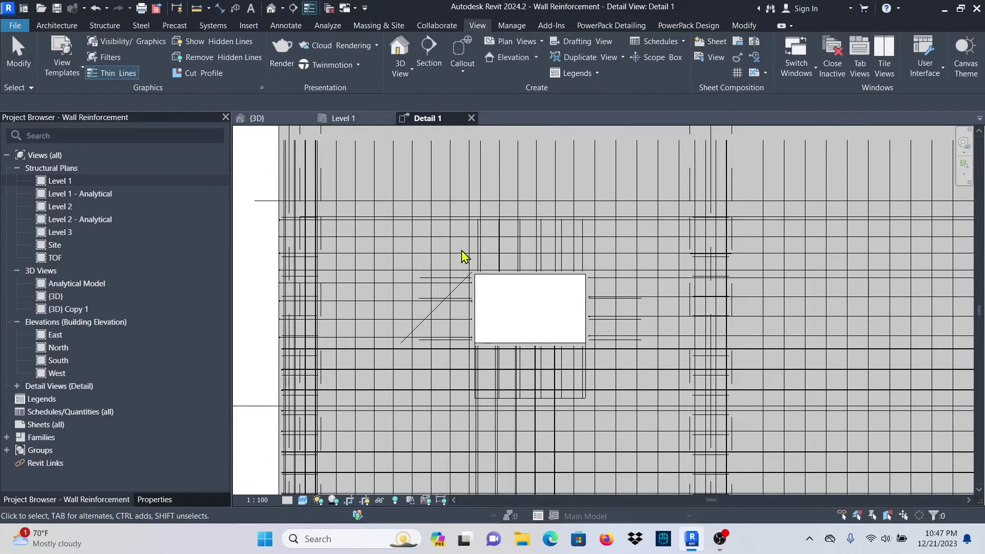
Step: Edit the diagonal bar's sketch, stretching its upper end along the 45° line past the opening's corner to about 1660 mm total length
{"action": "scroll", "coordinate": [463, 264], "scroll_direction": "up", "scroll_amount": 4}
{"action": "left_click", "coordinate": [443, 314]}
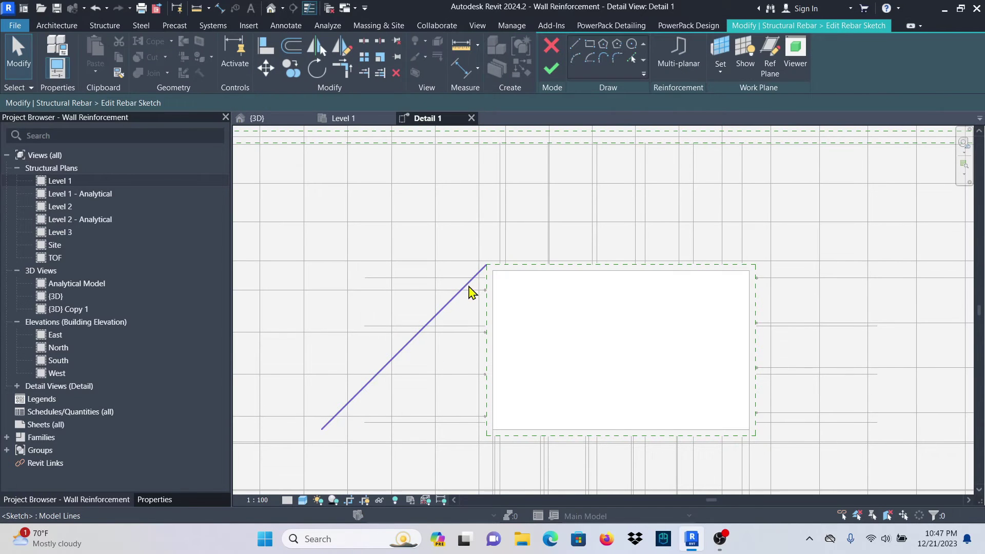
{"action": "left_click", "coordinate": [469, 287]}
{"action": "scroll", "coordinate": [349, 382], "scroll_direction": "down", "scroll_amount": 3}
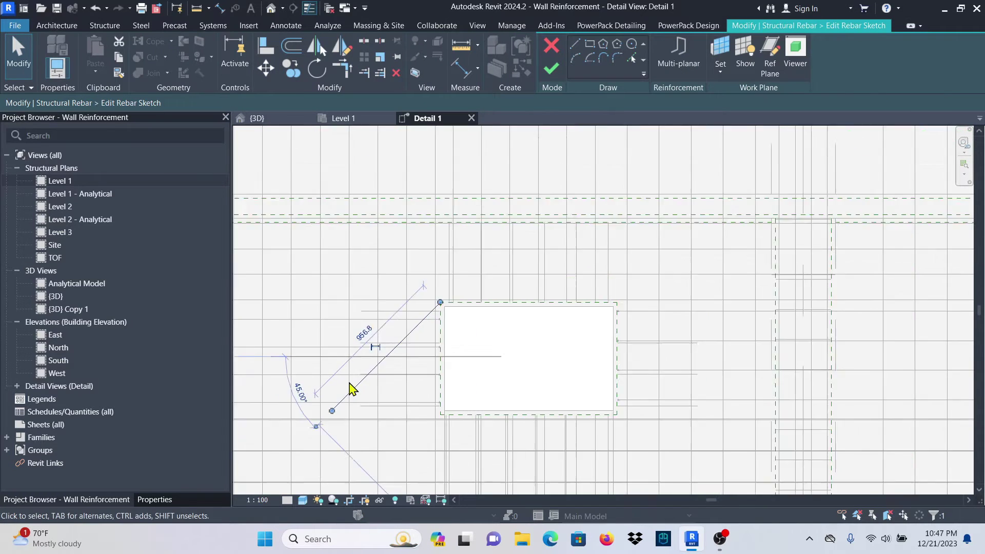
{"action": "left_click_drag", "start_coordinate": [429, 314], "coordinate": [499, 243]}
{"action": "scroll", "coordinate": [392, 347], "scroll_direction": "down", "scroll_amount": 3}
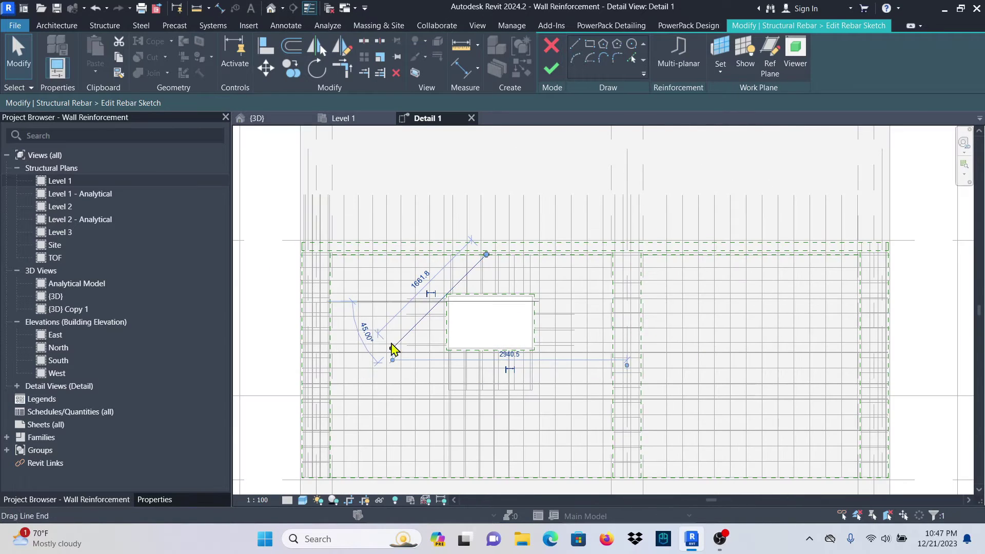
{"action": "scroll", "coordinate": [427, 334], "scroll_direction": "up", "scroll_amount": 2}
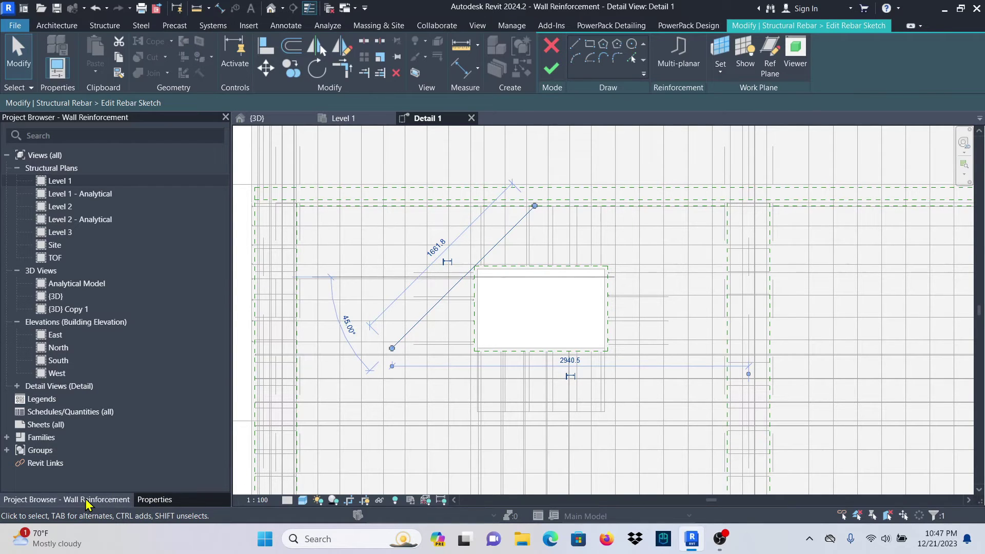
{"action": "left_click", "coordinate": [140, 500]}
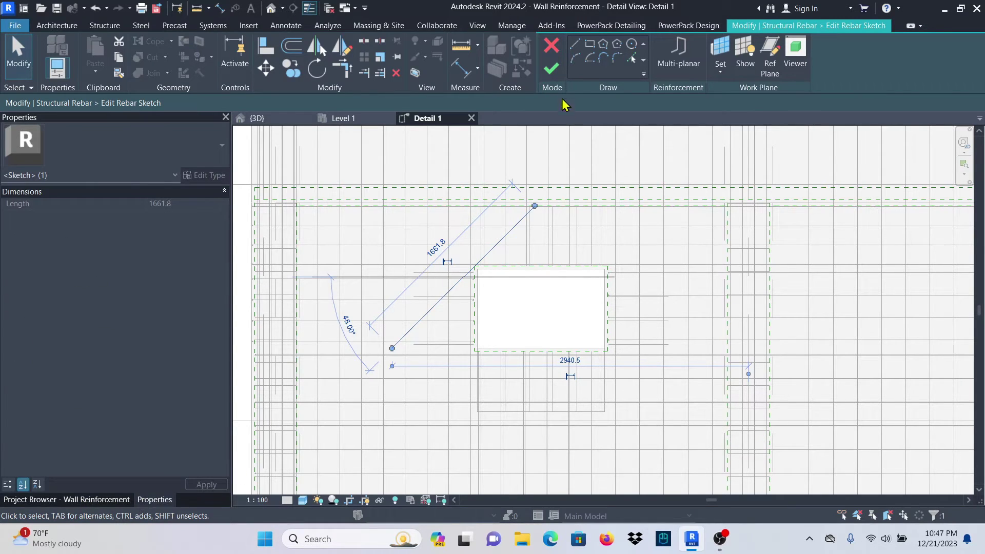
{"action": "left_click", "coordinate": [551, 70]}
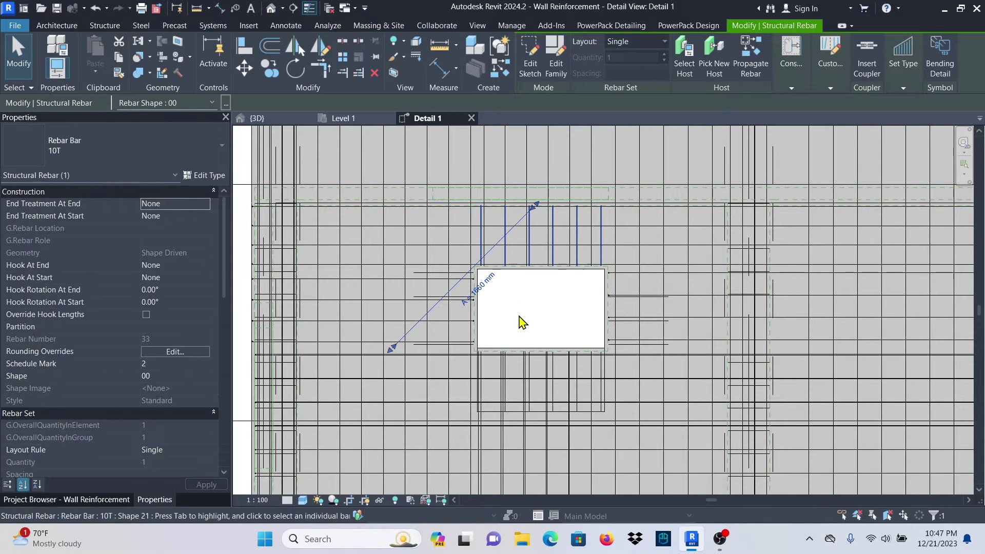
{"action": "left_click", "coordinate": [522, 322]}
{"action": "left_click", "coordinate": [490, 259]}
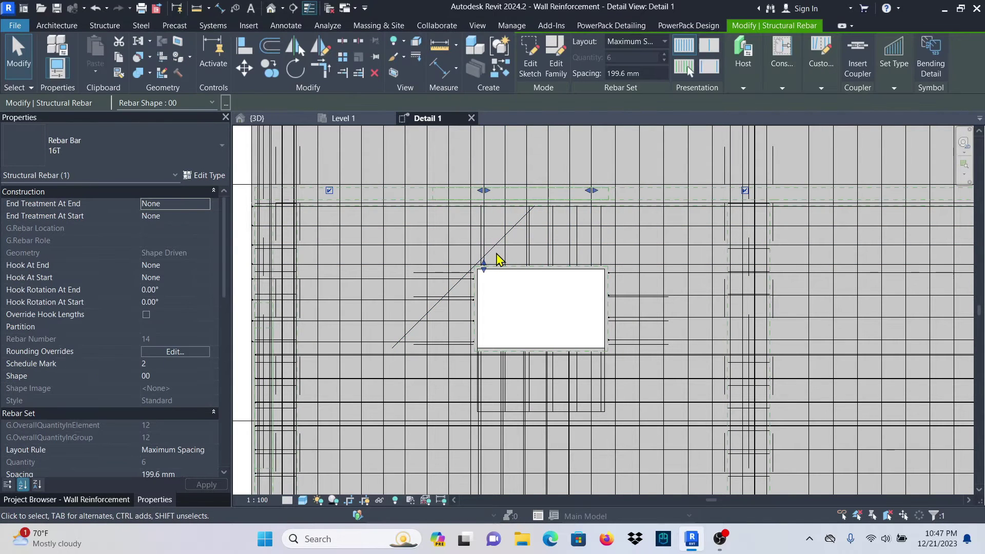
Step: Select the diagonal bar at the opening's upper-left corner and choose rebar type 10T for it, with shape 00
{"action": "scroll", "coordinate": [497, 257], "scroll_direction": "up", "scroll_amount": 5}
{"action": "key", "text": "Escape"}
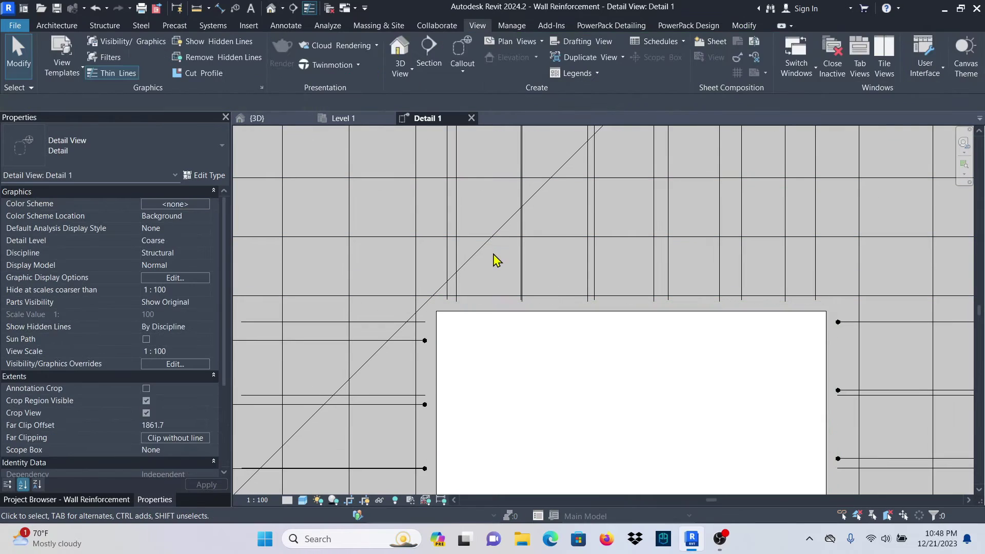
{"action": "left_click", "coordinate": [477, 256]}
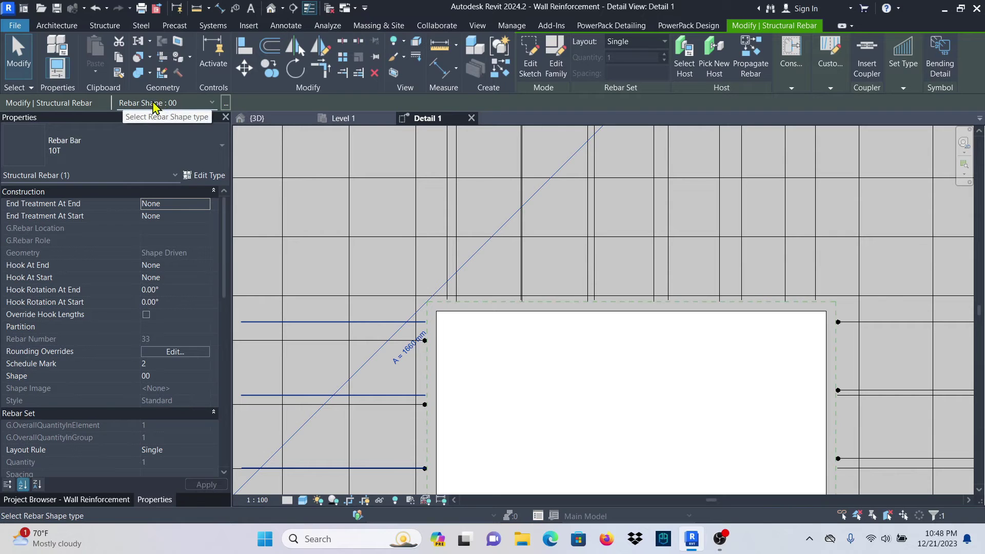
{"action": "left_click", "coordinate": [226, 102]}
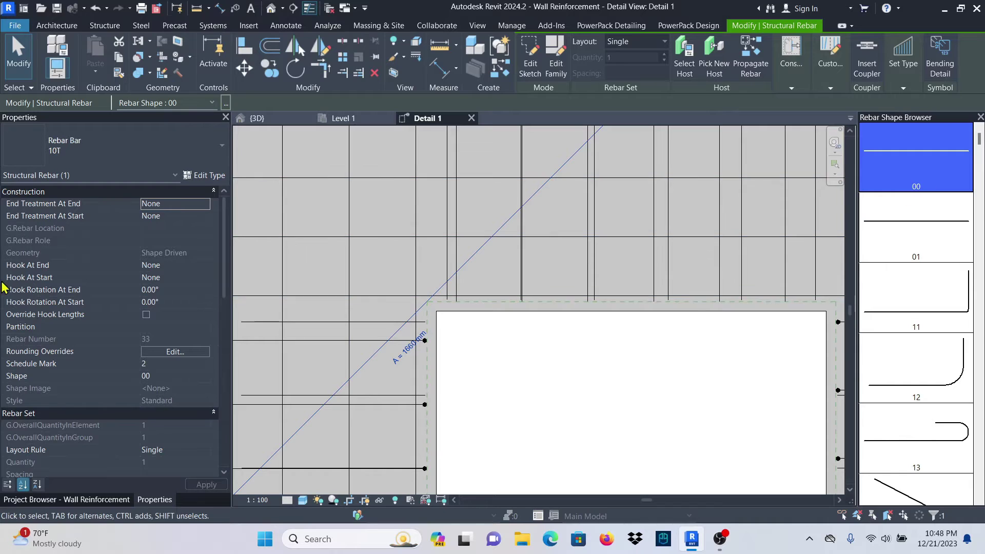
{"action": "left_click", "coordinate": [187, 160]}
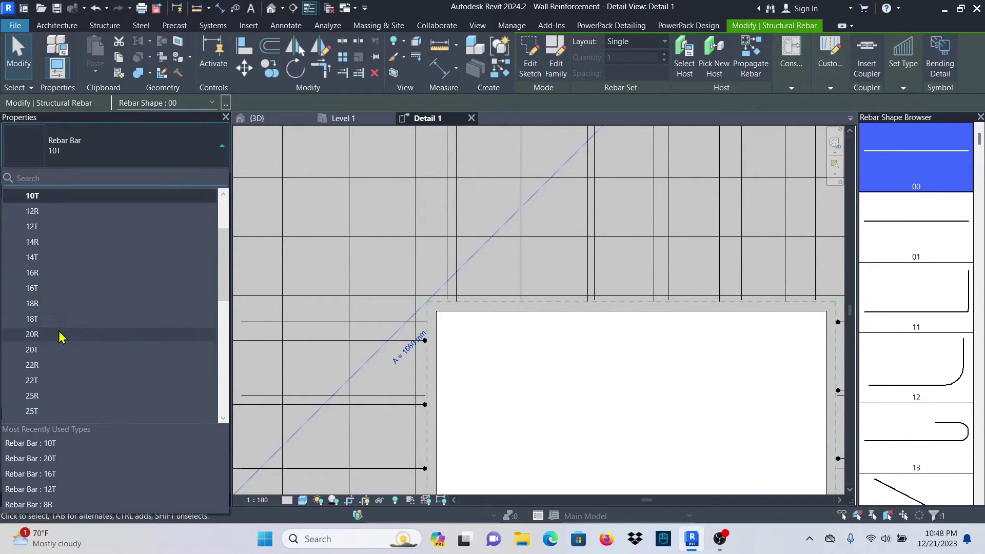
{"action": "scroll", "coordinate": [60, 277], "scroll_direction": "down", "scroll_amount": 2}
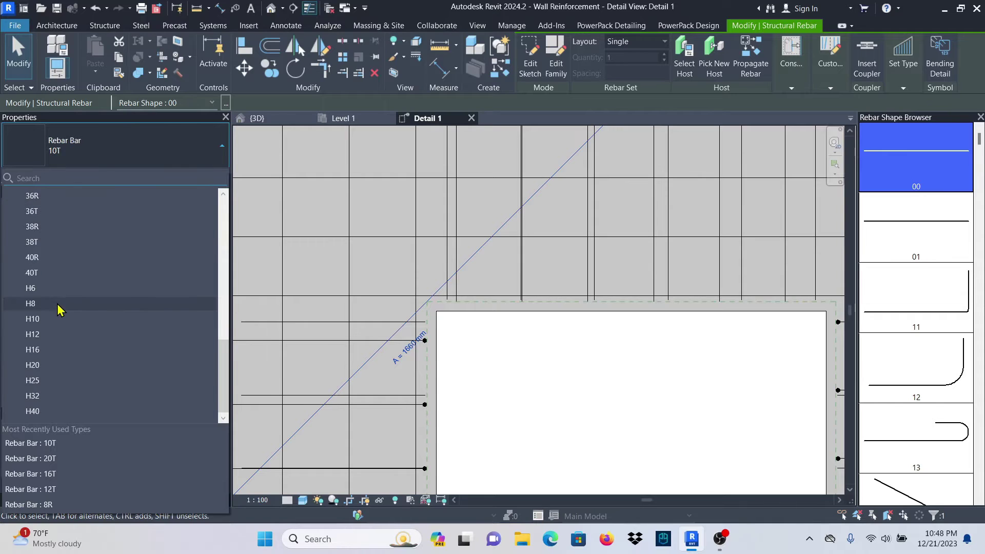
{"action": "scroll", "coordinate": [44, 372], "scroll_direction": "up", "scroll_amount": 4}
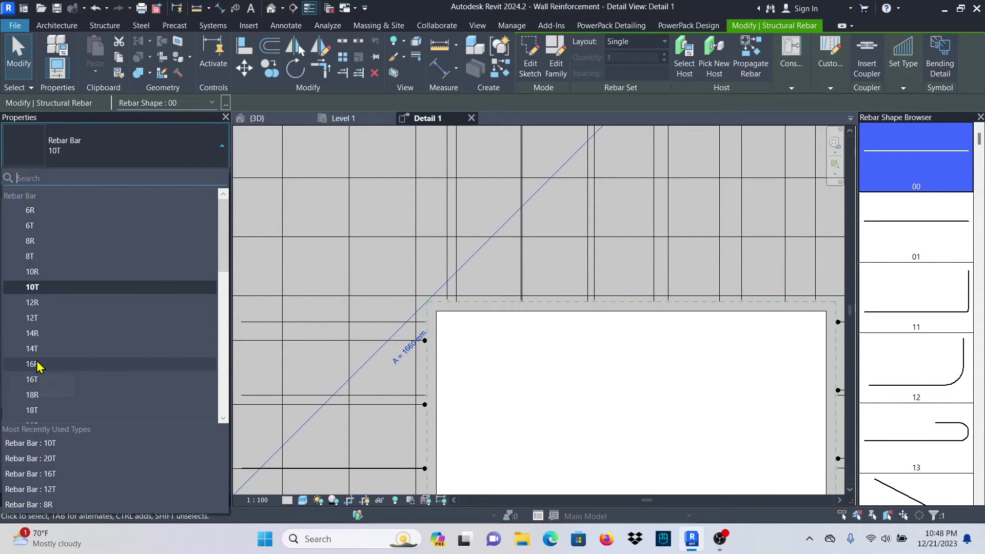
{"action": "left_click", "coordinate": [33, 287]}
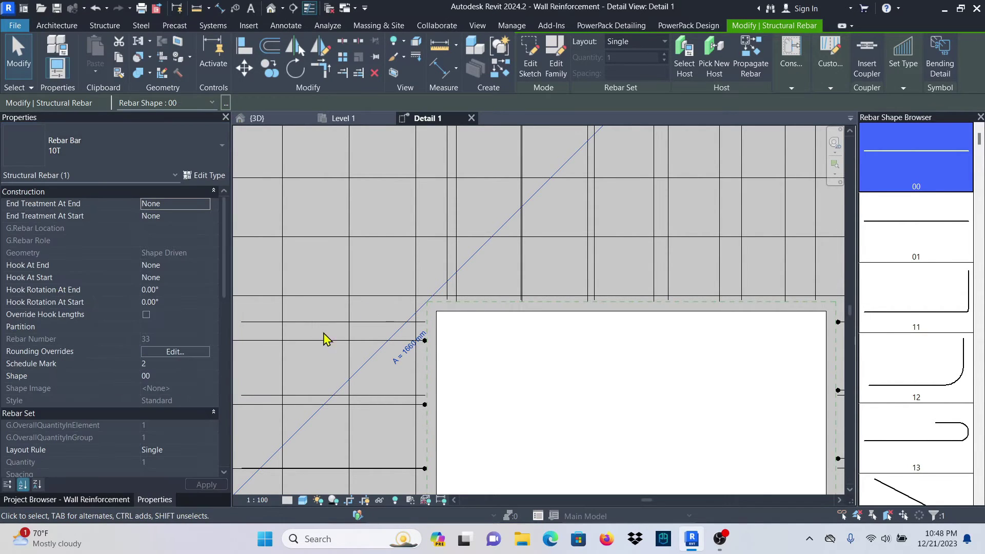
Step: Shorten the diagonal bar from its lower end along the 45° line to about 1580 mm total length
{"action": "scroll", "coordinate": [441, 336], "scroll_direction": "down", "scroll_amount": 4}
{"action": "scroll", "coordinate": [346, 400], "scroll_direction": "up", "scroll_amount": 3}
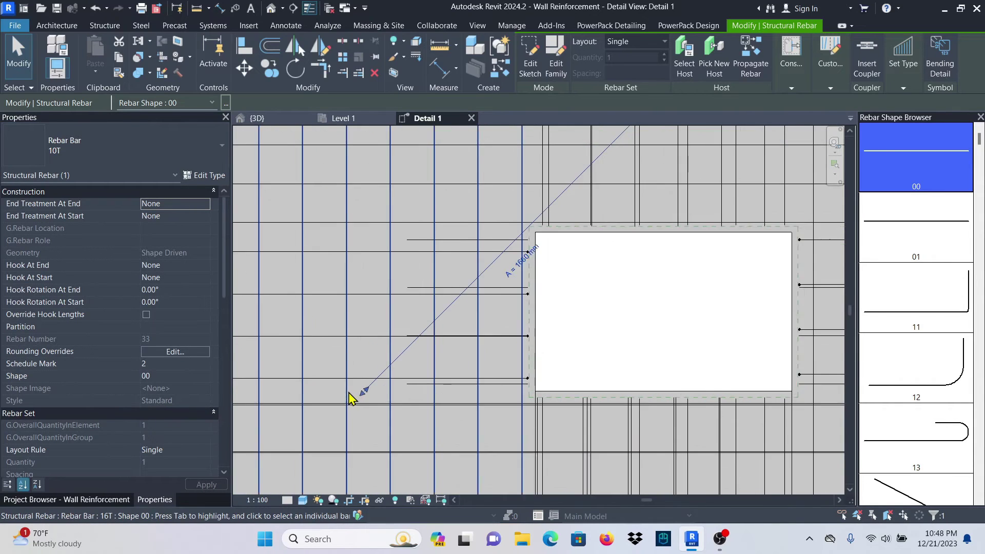
{"action": "scroll", "coordinate": [351, 399], "scroll_direction": "up", "scroll_amount": 1}
{"action": "left_click_drag", "start_coordinate": [367, 393], "coordinate": [378, 371]}
{"action": "scroll", "coordinate": [378, 370], "scroll_direction": "down", "scroll_amount": 4}
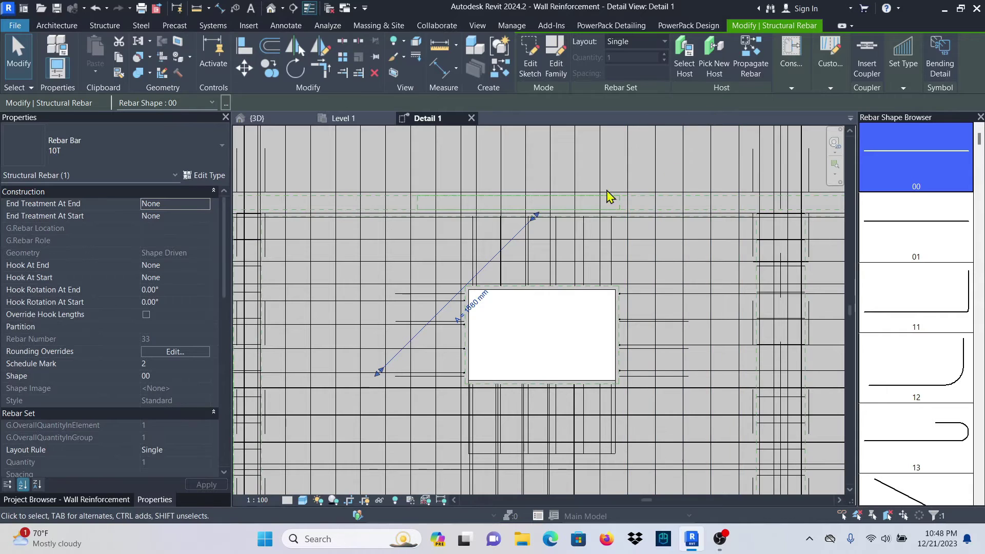
{"action": "left_click", "coordinate": [566, 181]}
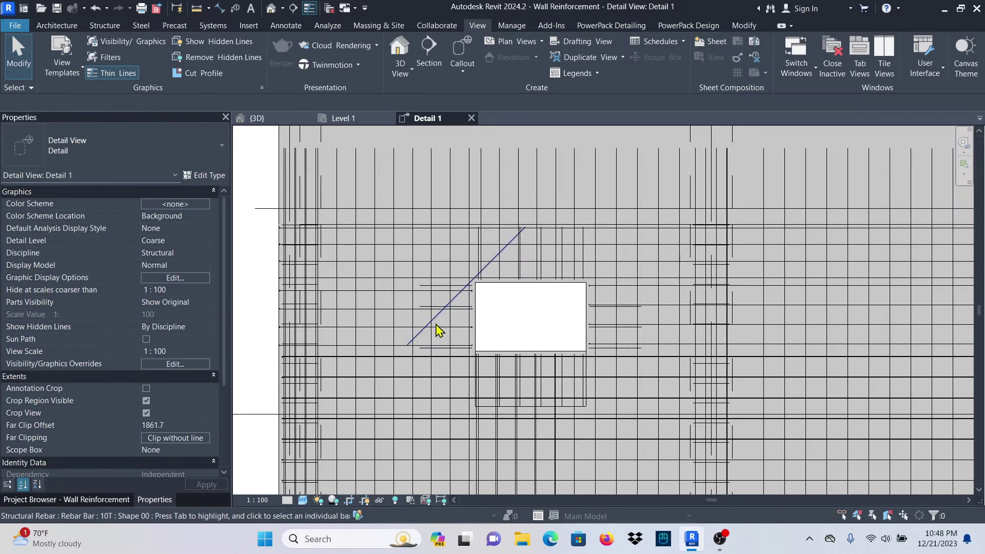
Step: Set the section view's detail level to Fine and check the diagonal bar around the opening's corner
{"action": "left_click", "coordinate": [287, 500]}
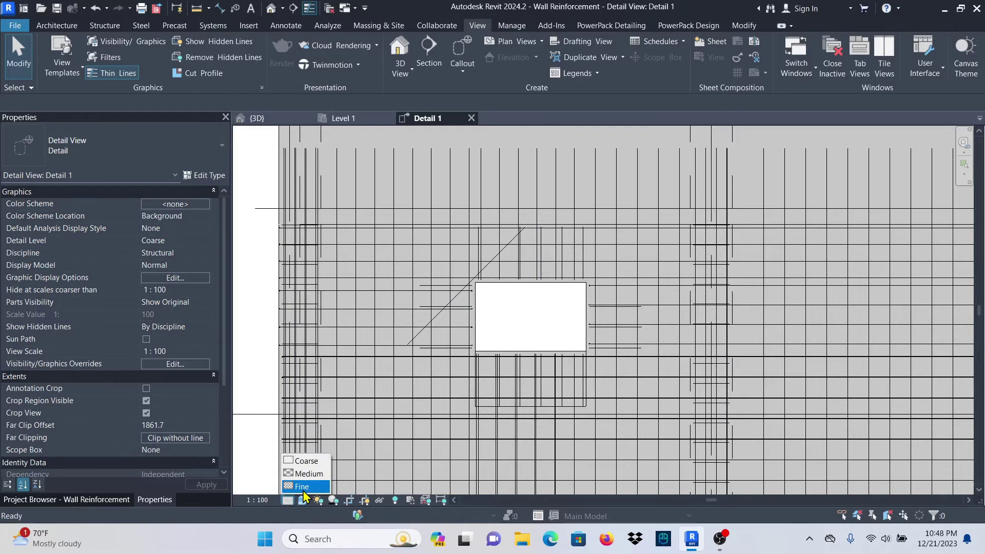
{"action": "left_click", "coordinate": [303, 542]}
{"action": "scroll", "coordinate": [468, 315], "scroll_direction": "up", "scroll_amount": 5}
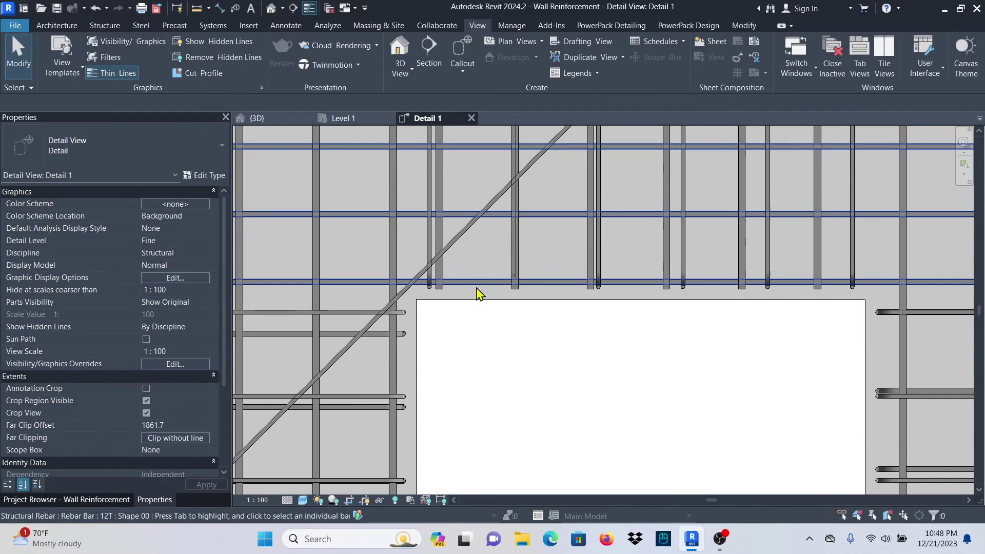
{"action": "scroll", "coordinate": [414, 297], "scroll_direction": "down", "scroll_amount": 5}
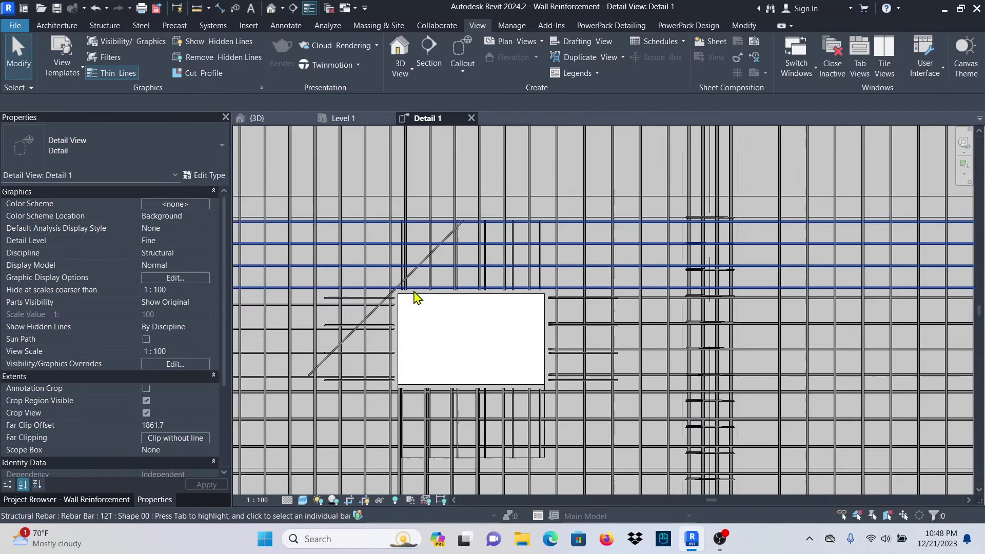
{"action": "scroll", "coordinate": [418, 287], "scroll_direction": "up", "scroll_amount": 5}
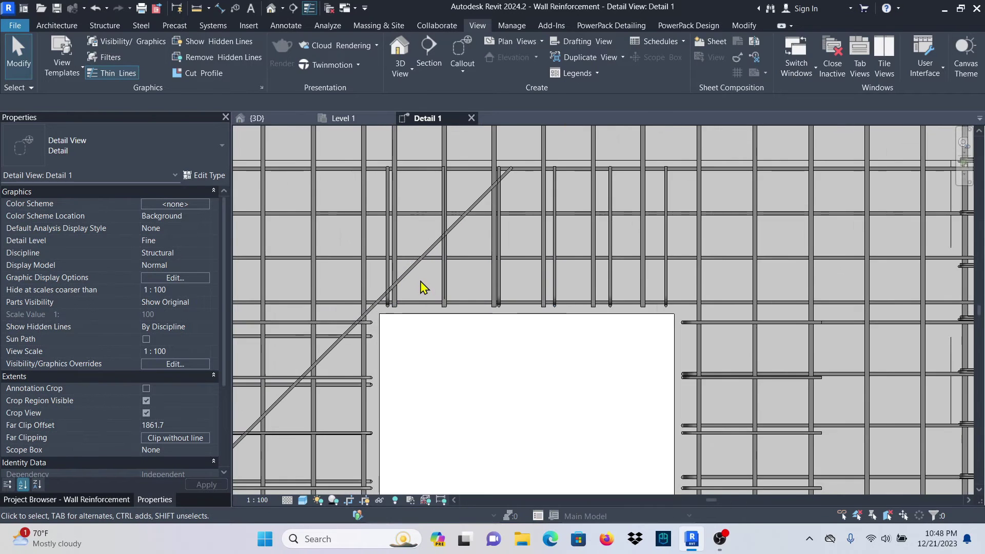
{"action": "scroll", "coordinate": [457, 272], "scroll_direction": "down", "scroll_amount": 5}
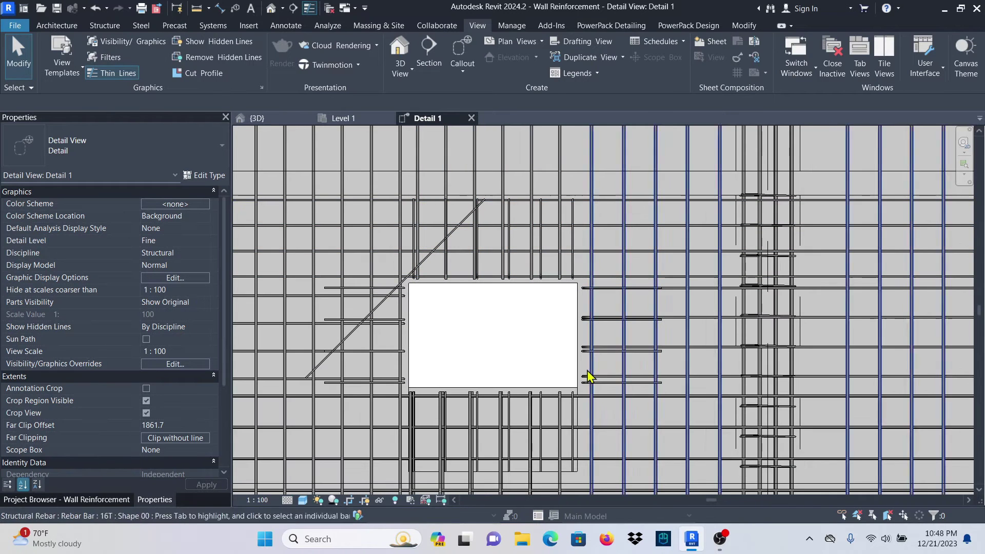
Step: Mirror a copy of the diagonal bar to the opening's upper-right corner about a vertical axis through the top edge's midpoint
{"action": "scroll", "coordinate": [420, 266], "scroll_direction": "up", "scroll_amount": 5}
{"action": "left_click", "coordinate": [433, 261]}
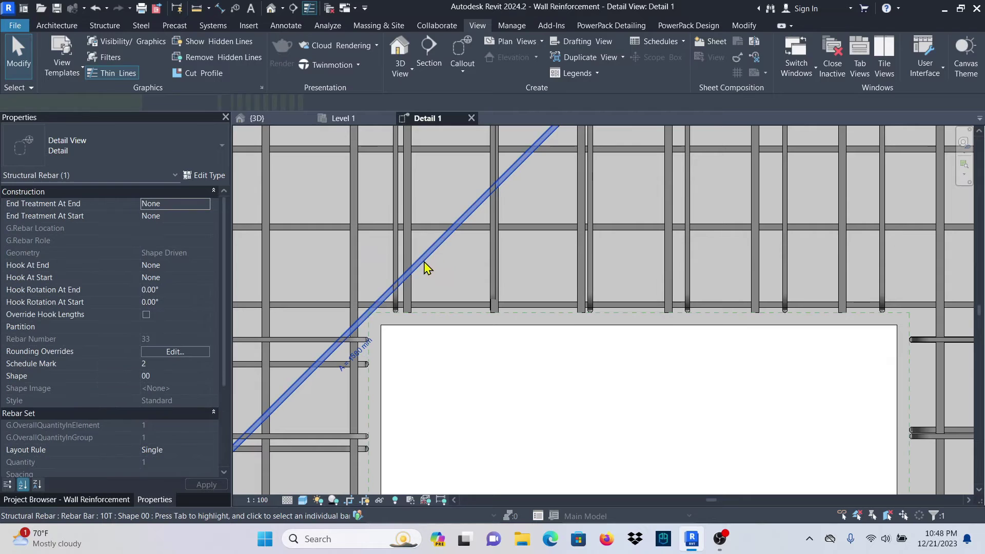
{"action": "scroll", "coordinate": [408, 233], "scroll_direction": "down", "scroll_amount": 3}
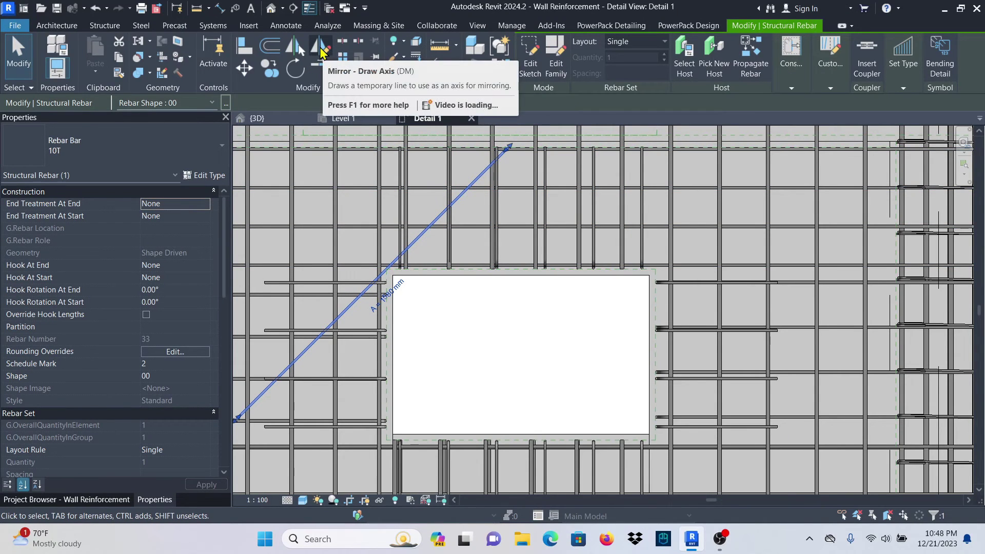
{"action": "left_click", "coordinate": [320, 49]}
{"action": "scroll", "coordinate": [590, 282], "scroll_direction": "up", "scroll_amount": 3}
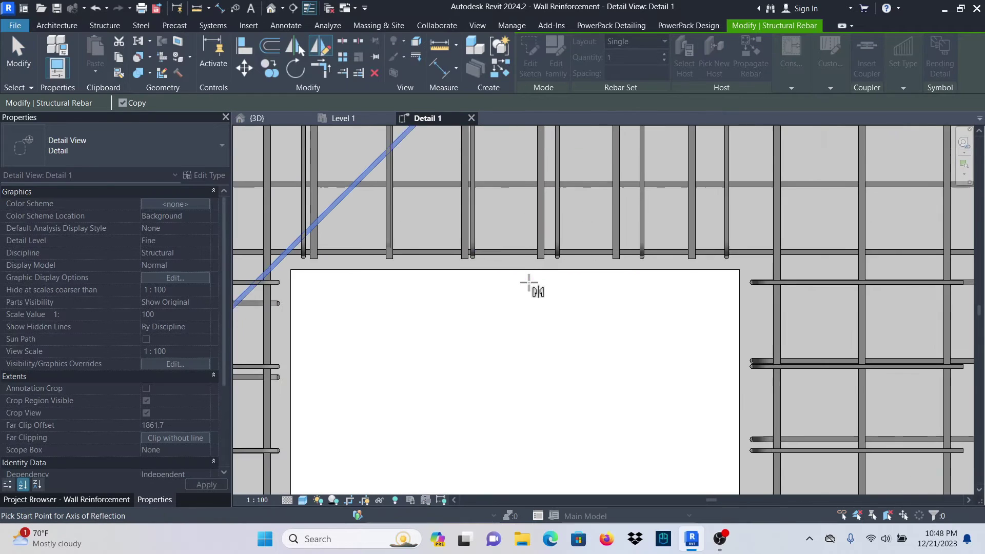
{"action": "left_click", "coordinate": [513, 267]}
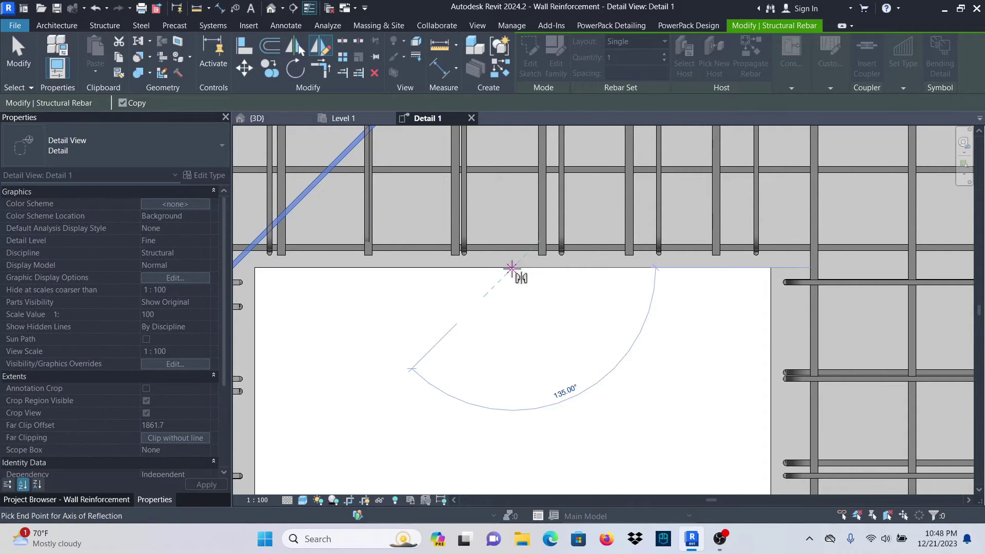
{"action": "left_click", "coordinate": [512, 208]}
{"action": "scroll", "coordinate": [590, 288], "scroll_direction": "down", "scroll_amount": 2}
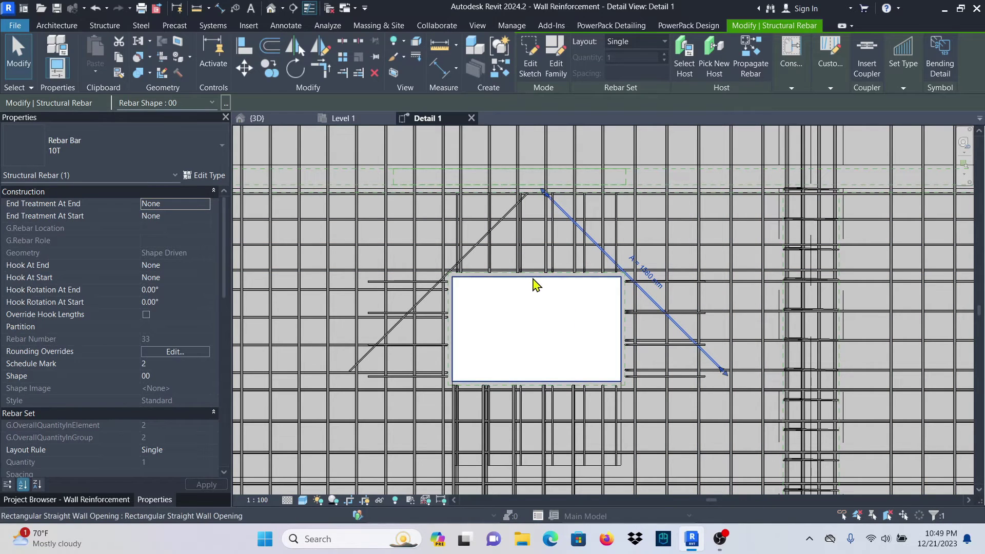
{"action": "left_click", "coordinate": [688, 259]}
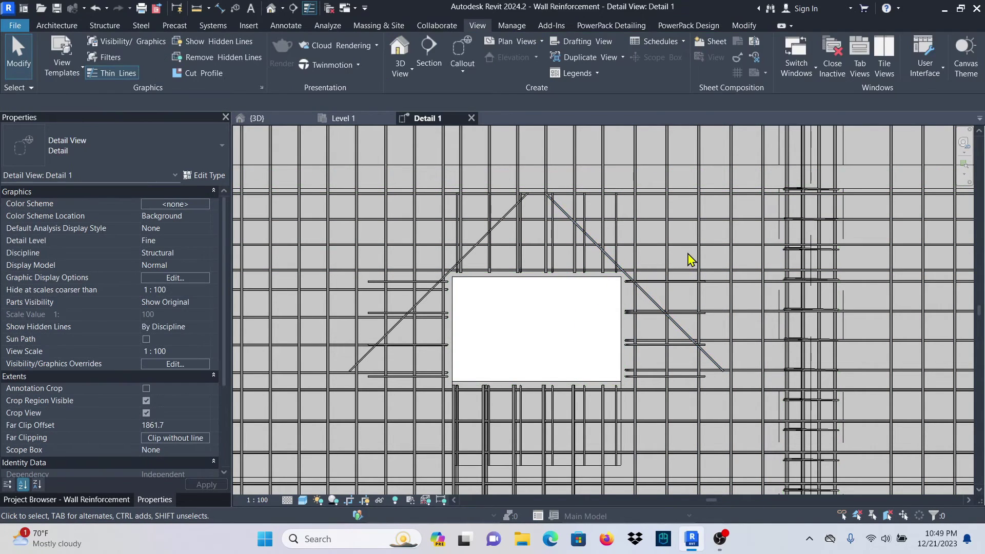
Step: Mirror copies of both upper diagonal bars to the opening's lower corners about a horizontal axis through the right edge's midpoint
{"action": "left_click", "coordinate": [655, 301]}
{"action": "scroll", "coordinate": [500, 229], "scroll_direction": "up", "scroll_amount": 5}
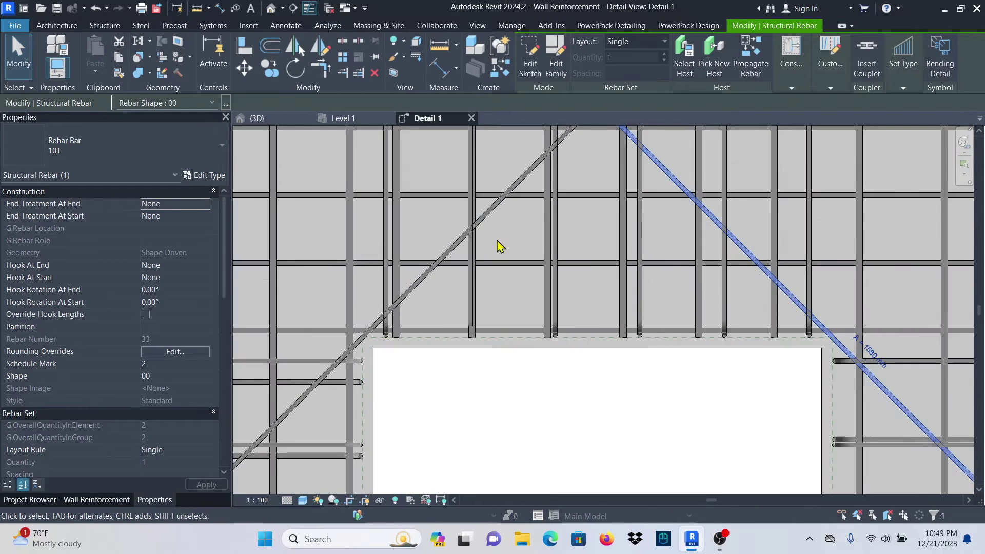
{"action": "left_click", "coordinate": [486, 215], "text": "ctrl"}
{"action": "scroll", "coordinate": [529, 228], "scroll_direction": "down", "scroll_amount": 5}
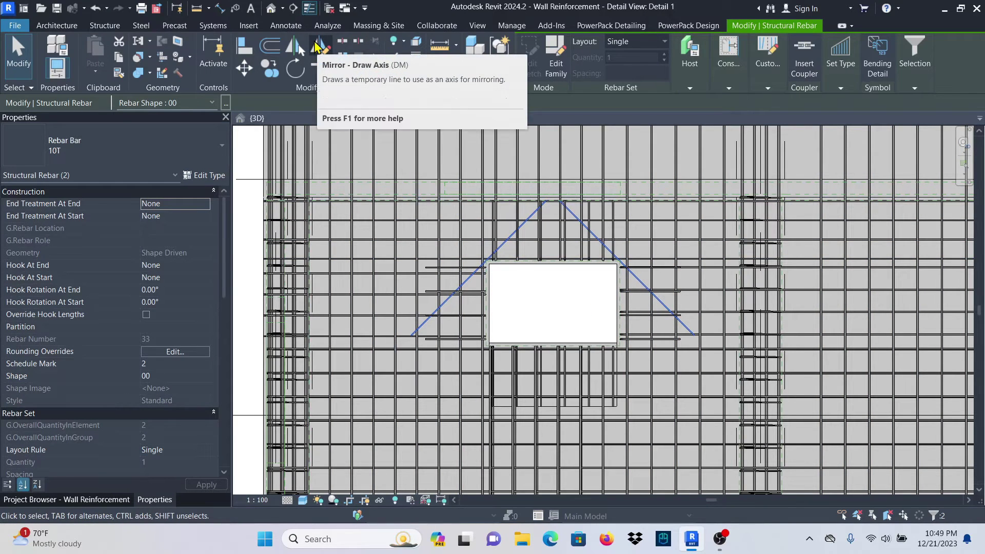
{"action": "left_click", "coordinate": [319, 46]}
{"action": "scroll", "coordinate": [612, 277], "scroll_direction": "up", "scroll_amount": 5}
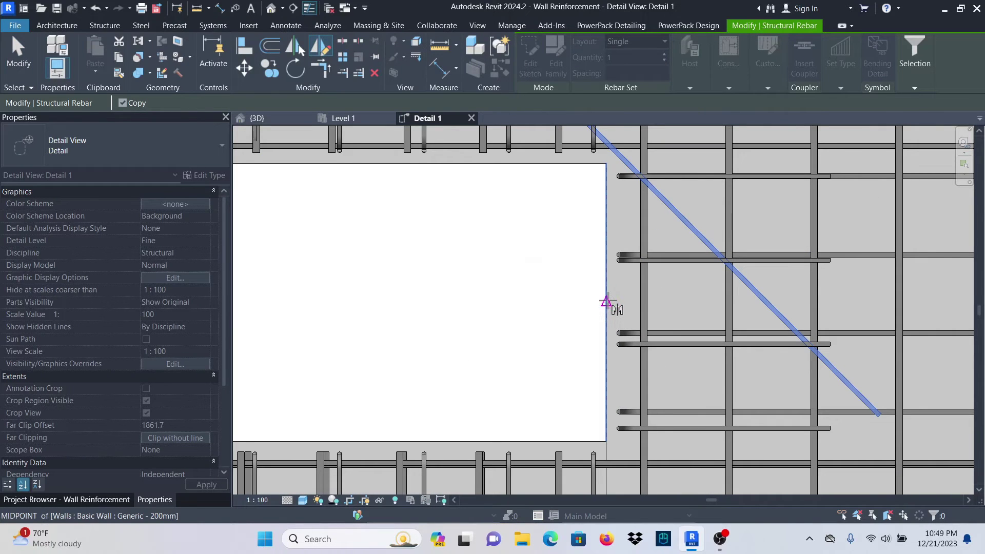
{"action": "left_click", "coordinate": [668, 303]}
{"action": "scroll", "coordinate": [609, 264], "scroll_direction": "down", "scroll_amount": 5}
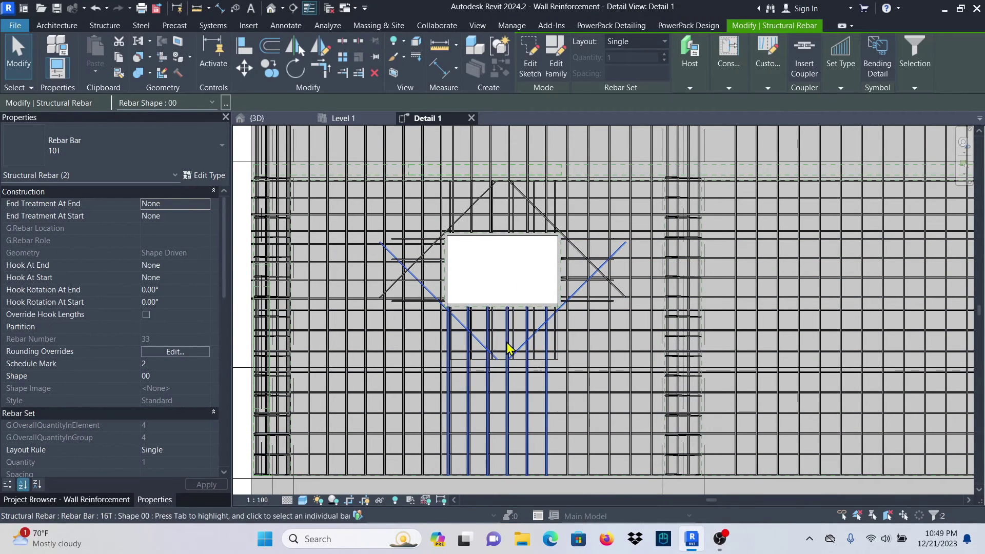
{"action": "scroll", "coordinate": [505, 249], "scroll_direction": "up", "scroll_amount": 3}
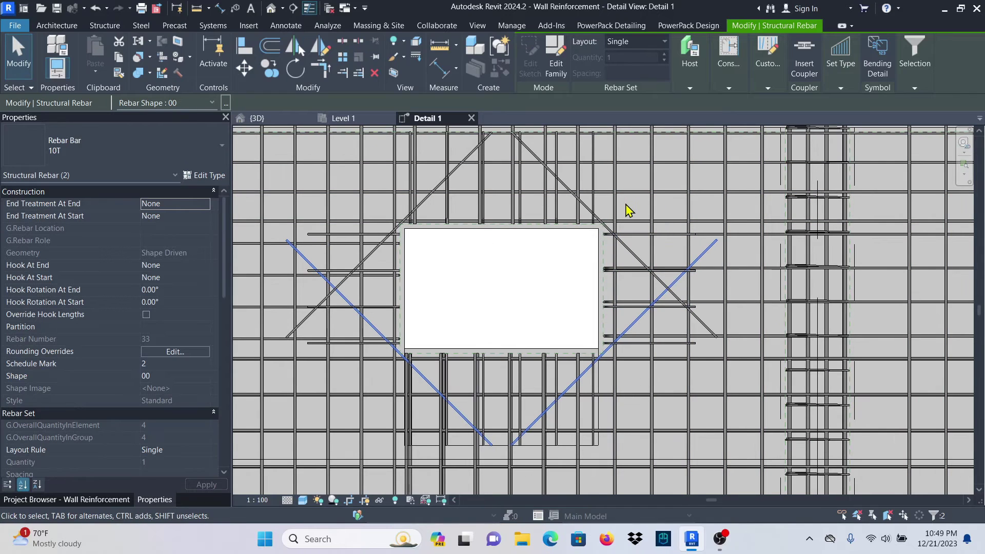
{"action": "key", "text": "Escape"}
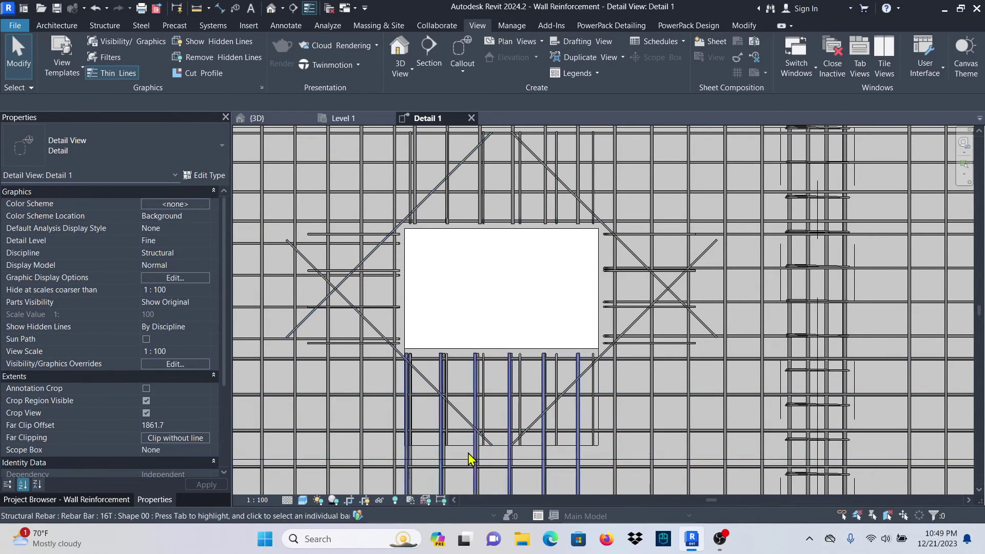
Step: Examine the four diagonal corner bars and their position within the wall's reinforcement around the opening in the 3D view
{"action": "scroll", "coordinate": [457, 297], "scroll_direction": "down", "scroll_amount": 2}
{"action": "left_click", "coordinate": [257, 119]}
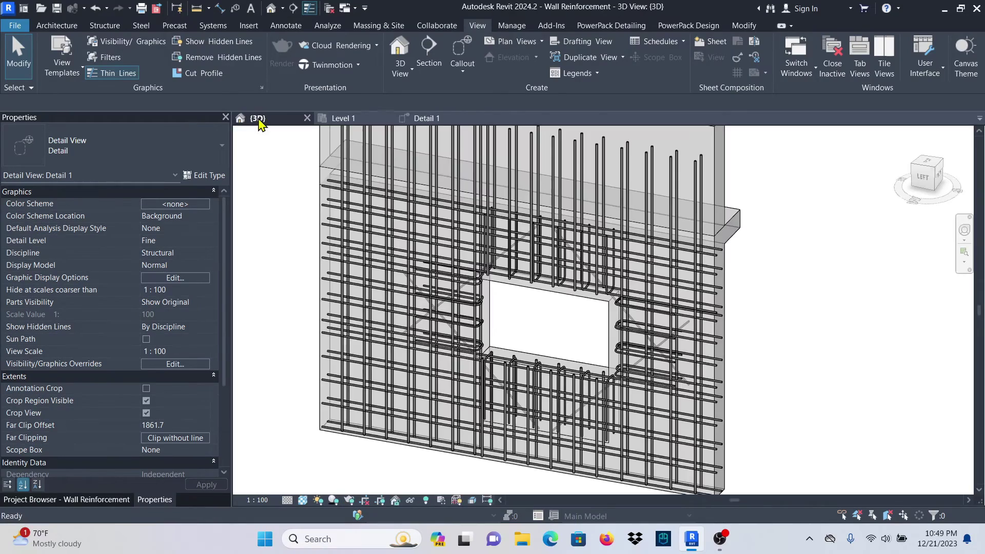
{"action": "scroll", "coordinate": [559, 257], "scroll_direction": "down", "scroll_amount": 1}
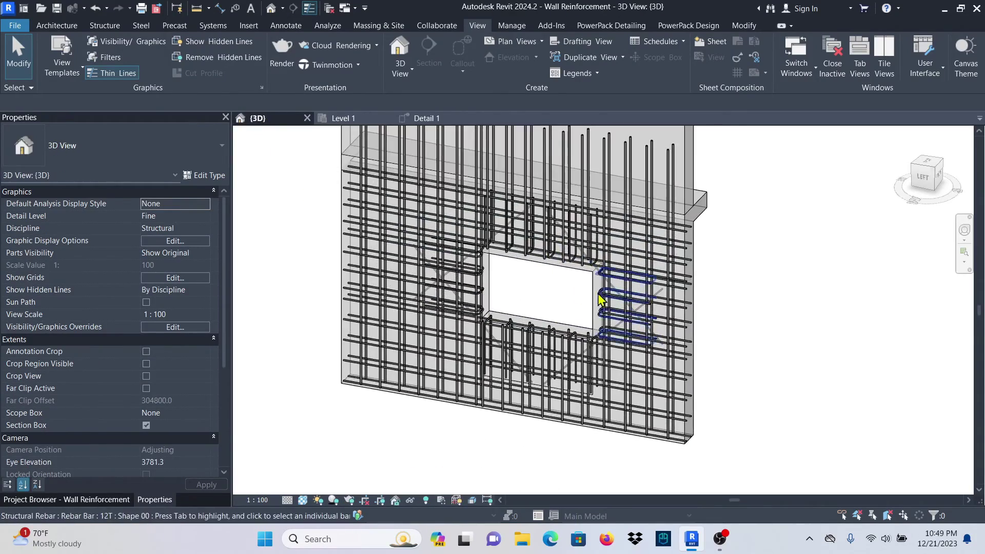
{"action": "scroll", "coordinate": [665, 323], "scroll_direction": "up", "scroll_amount": 6}
{"action": "scroll", "coordinate": [681, 327], "scroll_direction": "down", "scroll_amount": 5}
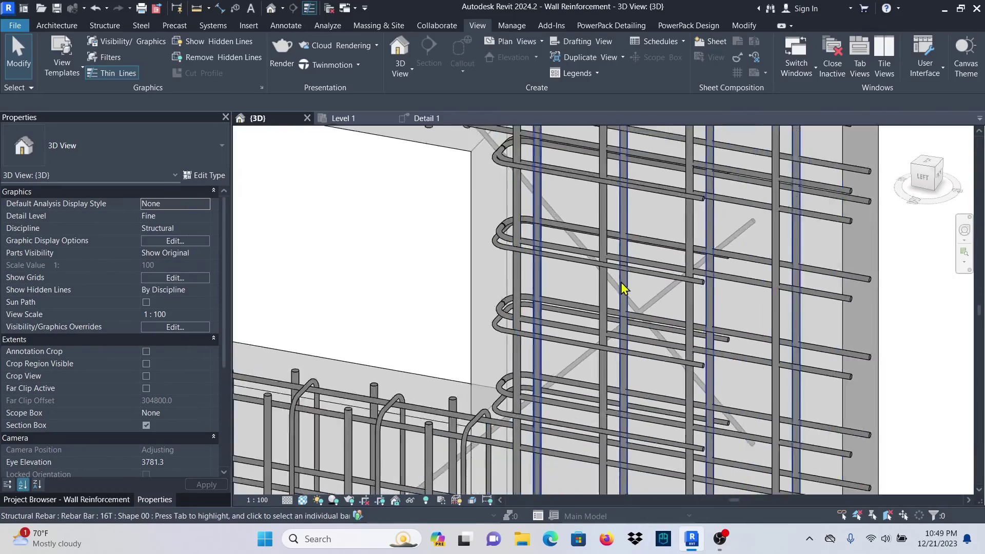
{"action": "scroll", "coordinate": [576, 308], "scroll_direction": "down", "scroll_amount": 2}
{"action": "scroll", "coordinate": [543, 258], "scroll_direction": "up", "scroll_amount": 3}
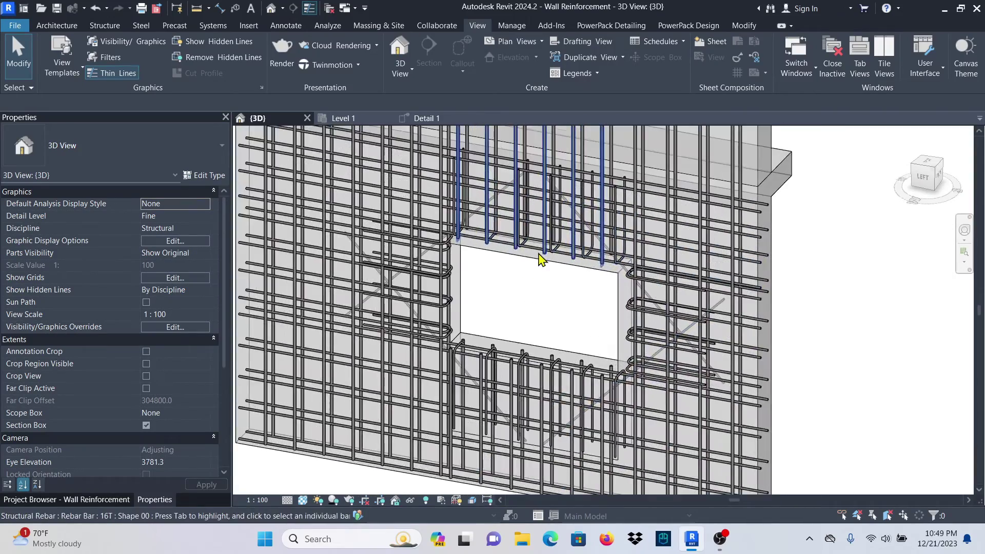
{"action": "scroll", "coordinate": [647, 284], "scroll_direction": "down", "scroll_amount": 3}
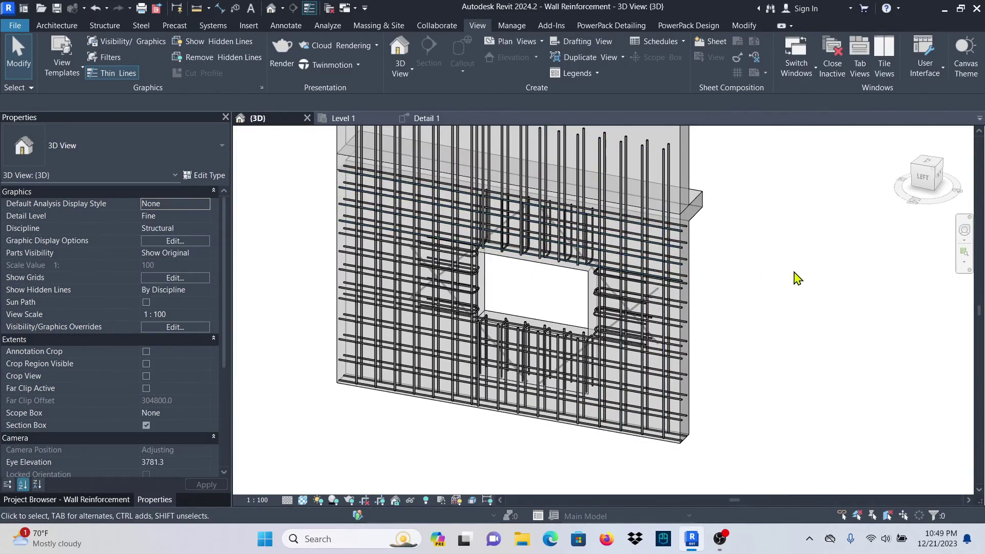
{"action": "scroll", "coordinate": [787, 313], "scroll_direction": "up", "scroll_amount": 2}
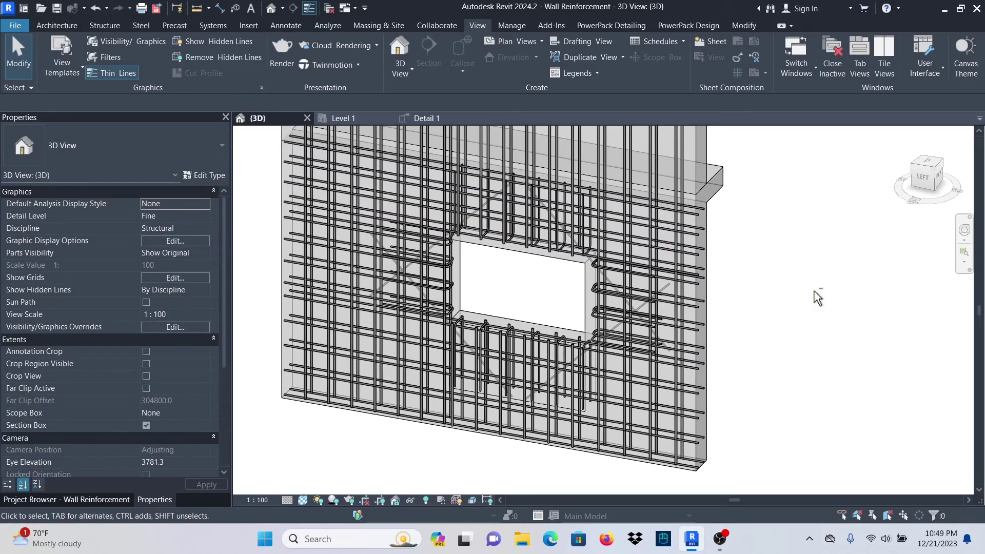
{"action": "mouse_move", "coordinate": [817, 297]}
{"action": "middle_mouse_down", "text": "shift"}
{"action": "mouse_move", "coordinate": [802, 312]}
{"action": "mouse_move", "coordinate": [736, 286]}
{"action": "mouse_move", "coordinate": [688, 231]}
{"action": "mouse_move", "coordinate": [677, 237]}
{"action": "mouse_move", "coordinate": [814, 282]}
{"action": "middle_mouse_up", "text": "shift"}
{"action": "scroll", "coordinate": [646, 317], "scroll_direction": "up", "scroll_amount": 3}
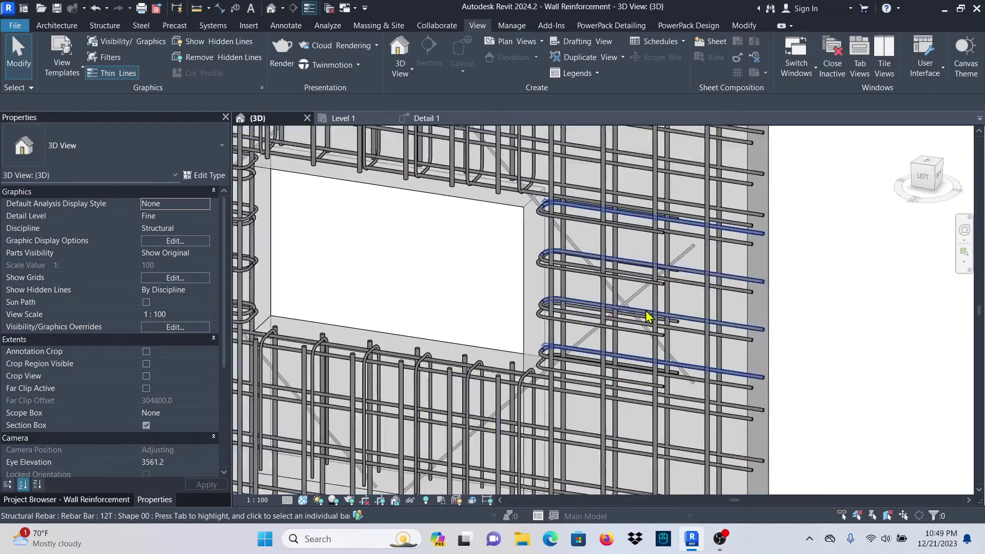
{"action": "scroll", "coordinate": [630, 308], "scroll_direction": "down", "scroll_amount": 3}
{"action": "left_click", "coordinate": [607, 298]}
{"action": "scroll", "coordinate": [818, 301], "scroll_direction": "down", "scroll_amount": 3}
{"action": "mouse_move", "coordinate": [818, 302]}
{"action": "middle_mouse_down", "text": "shift"}
{"action": "mouse_move", "coordinate": [742, 320]}
{"action": "mouse_move", "coordinate": [688, 291]}
{"action": "mouse_move", "coordinate": [780, 303]}
{"action": "mouse_move", "coordinate": [802, 290]}
{"action": "middle_mouse_up", "text": "shift"}
{"action": "scroll", "coordinate": [758, 308], "scroll_direction": "down", "scroll_amount": 3}
{"action": "key", "text": "Escape"}
{"action": "scroll", "coordinate": [611, 231], "scroll_direction": "up", "scroll_amount": 6}
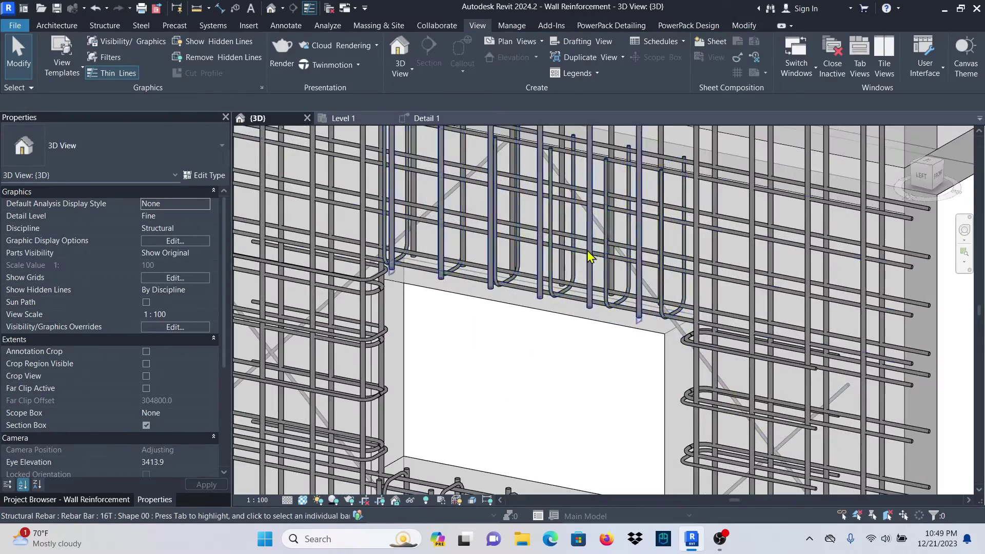
Step: Examine the diagonal corner bars and wall reinforcement around and below the opening in the Detail 1 section view
{"action": "scroll", "coordinate": [590, 257], "scroll_direction": "down", "scroll_amount": 5}
{"action": "left_click", "coordinate": [425, 119]}
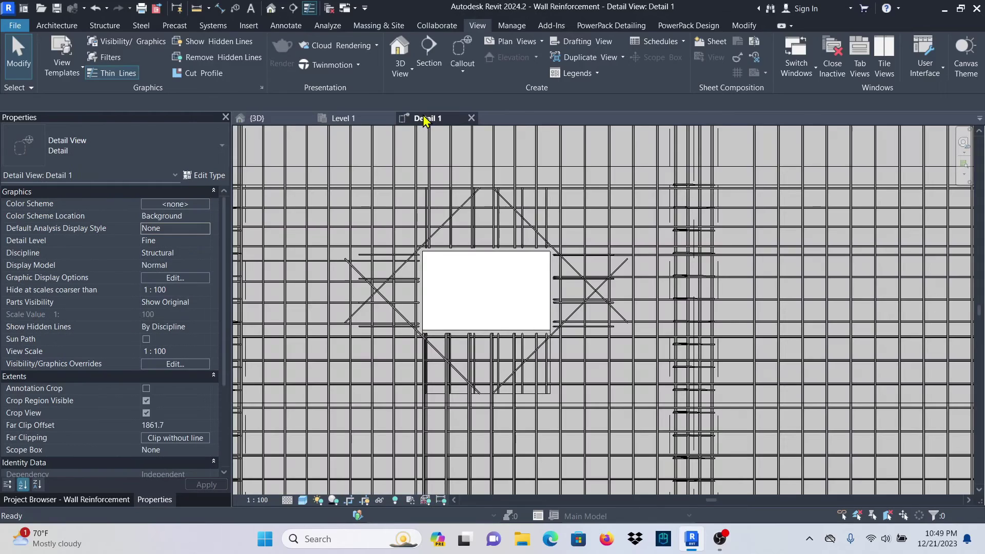
{"action": "scroll", "coordinate": [546, 308], "scroll_direction": "down", "scroll_amount": 5}
{"action": "scroll", "coordinate": [593, 282], "scroll_direction": "up", "scroll_amount": 7}
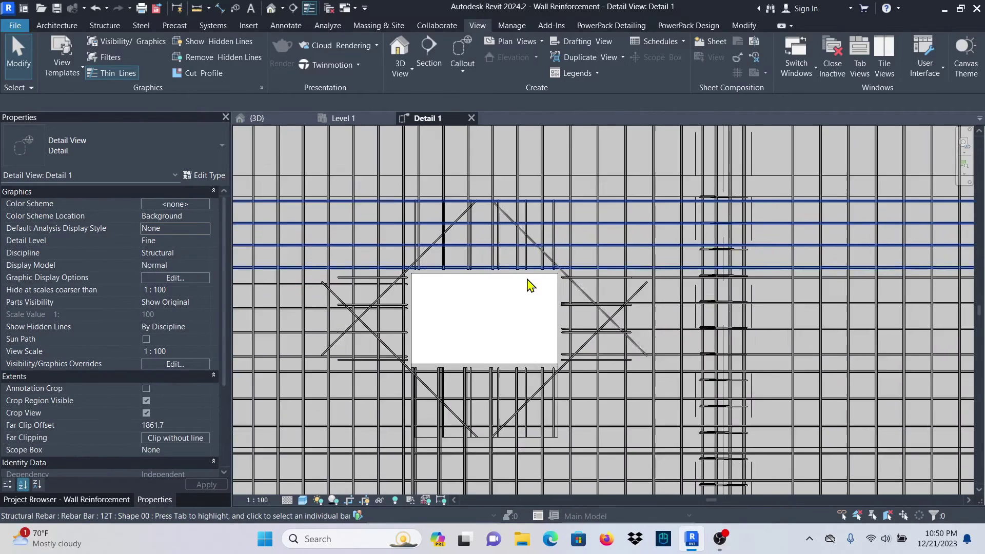
{"action": "scroll", "coordinate": [530, 286], "scroll_direction": "up", "scroll_amount": 2}
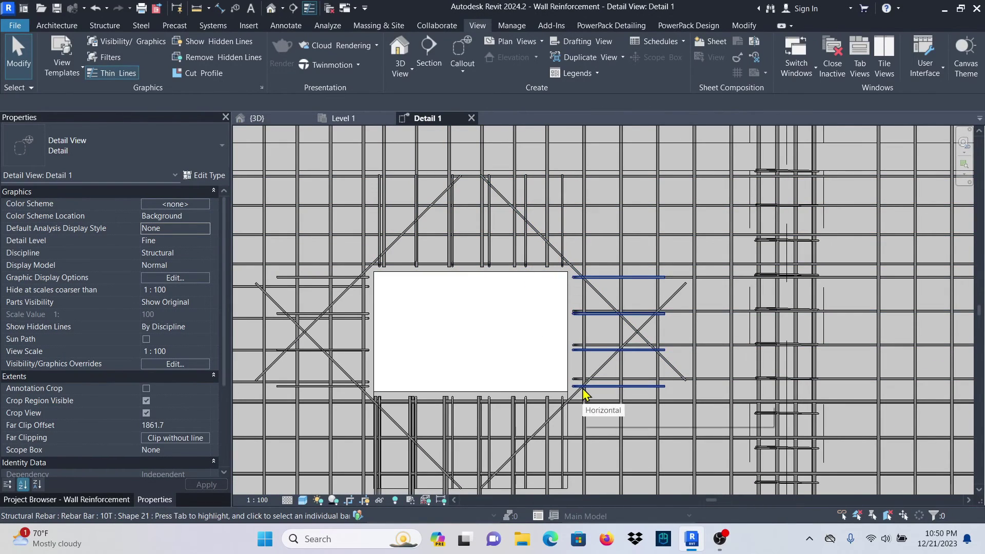
{"action": "scroll", "coordinate": [557, 295], "scroll_direction": "down", "scroll_amount": 5}
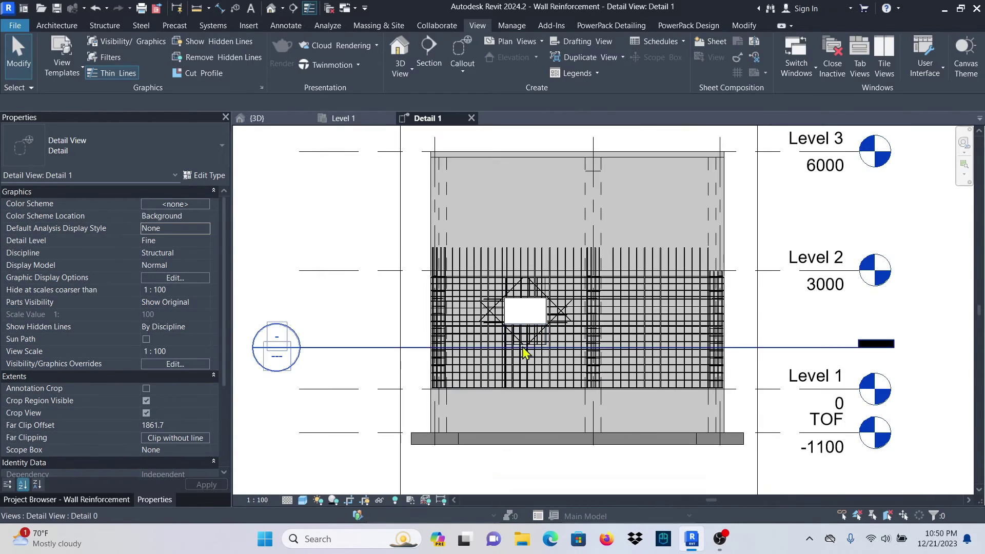
{"action": "scroll", "coordinate": [515, 388], "scroll_direction": "up", "scroll_amount": 6}
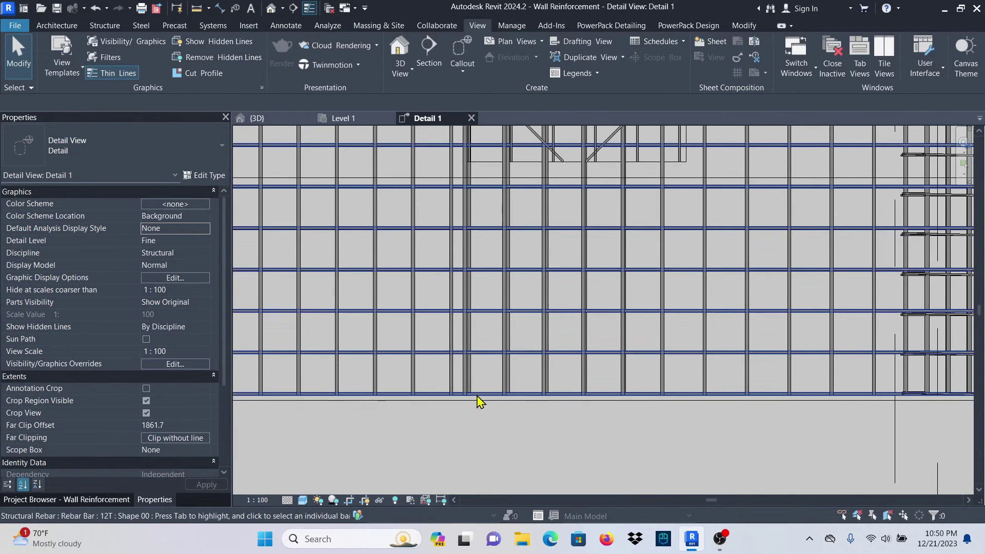
{"action": "scroll", "coordinate": [476, 404], "scroll_direction": "up", "scroll_amount": 3}
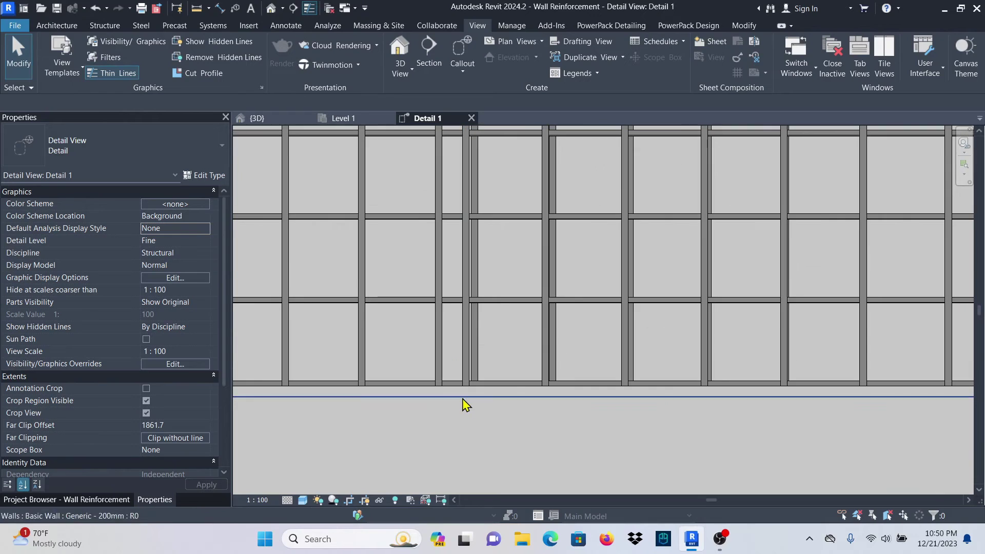
{"action": "left_click", "coordinate": [465, 407]}
{"action": "scroll", "coordinate": [467, 404], "scroll_direction": "down", "scroll_amount": 6}
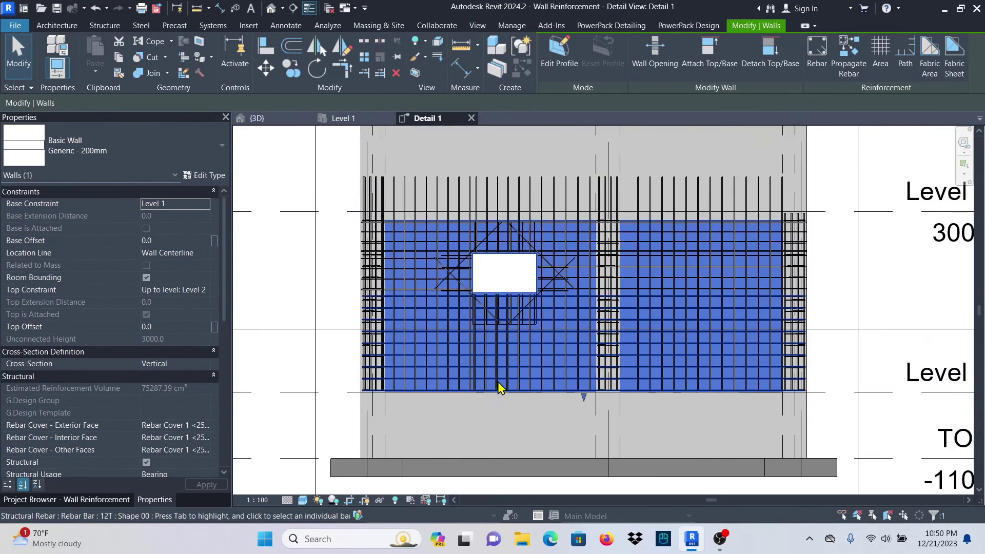
{"action": "left_click", "coordinate": [818, 59]}
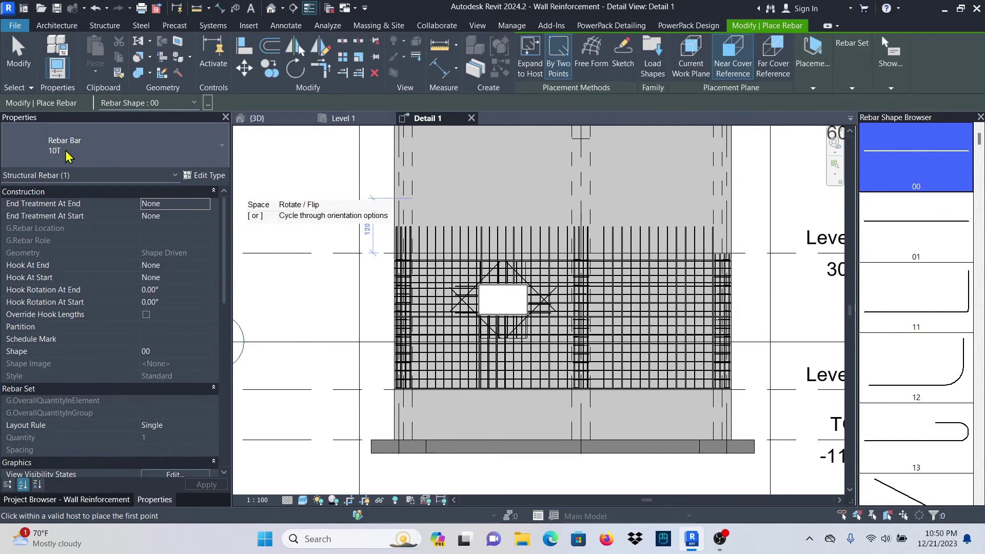
{"action": "left_click", "coordinate": [159, 156]}
{"action": "left_click", "coordinate": [159, 156]}
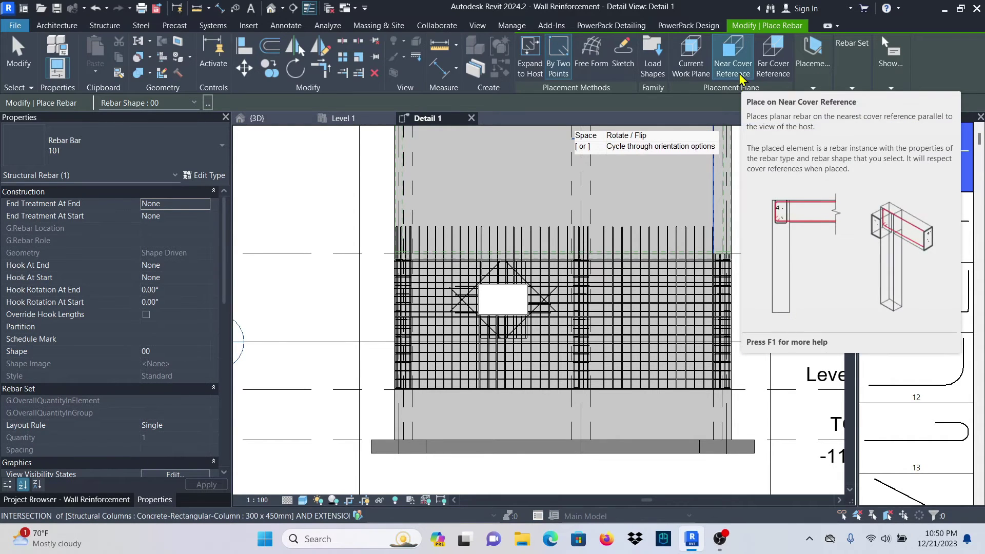
{"action": "left_click", "coordinate": [775, 75]}
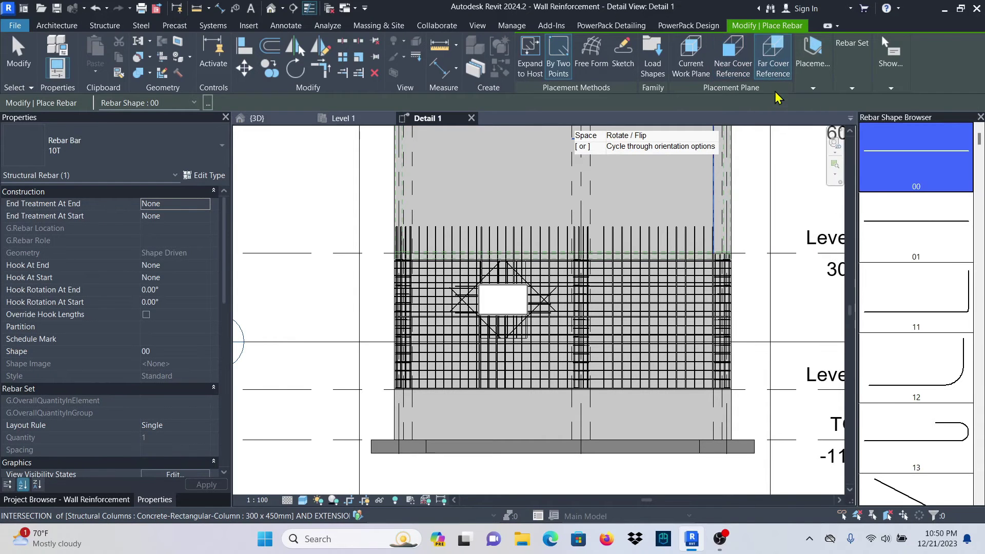
{"action": "scroll", "coordinate": [508, 303], "scroll_direction": "up", "scroll_amount": 5}
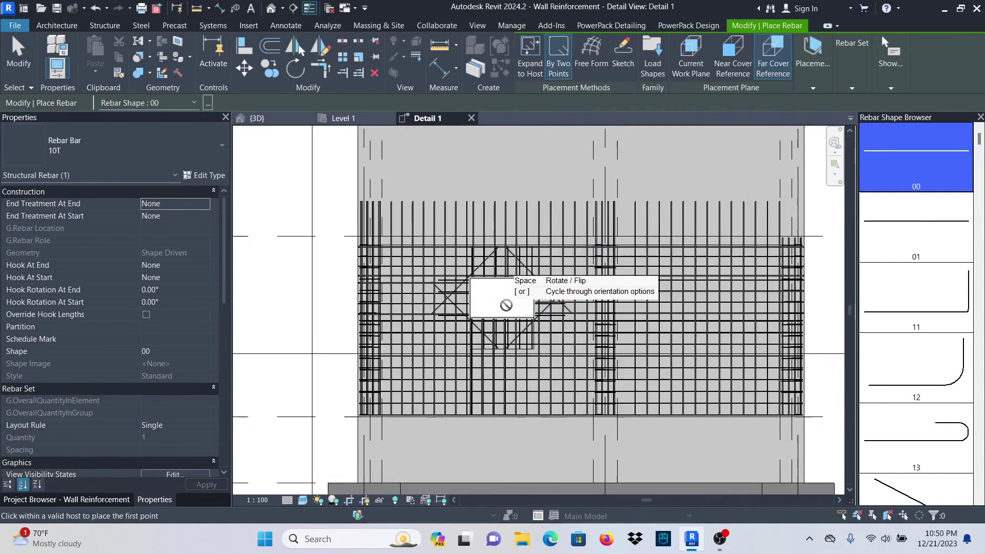
{"action": "scroll", "coordinate": [502, 220], "scroll_direction": "up", "scroll_amount": 5}
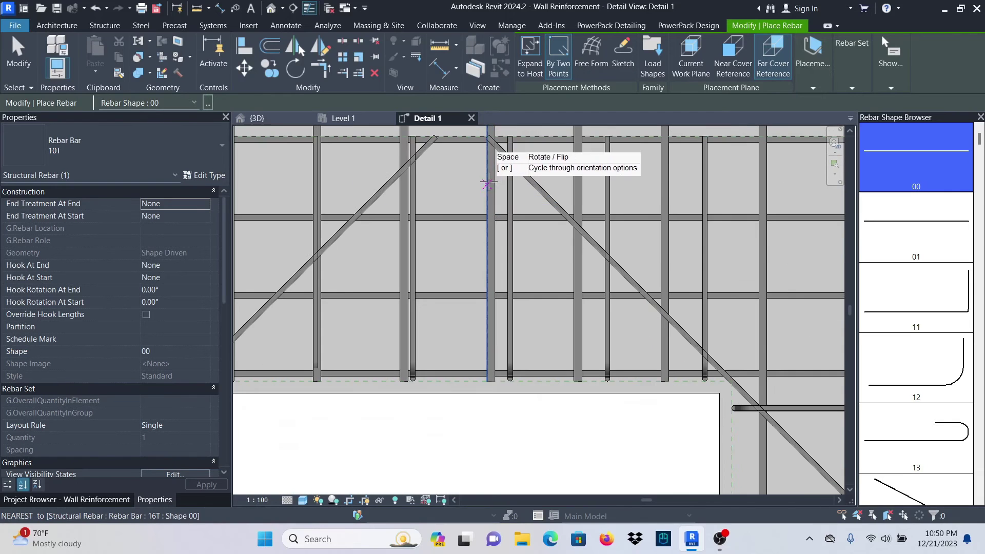
{"action": "scroll", "coordinate": [477, 215], "scroll_direction": "up", "scroll_amount": 4}
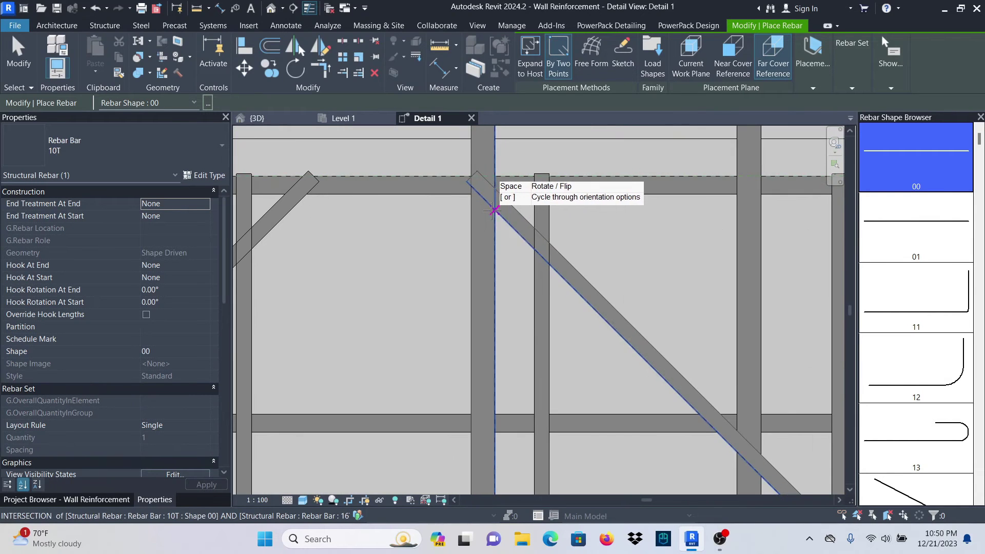
{"action": "scroll", "coordinate": [427, 273], "scroll_direction": "down", "scroll_amount": 3}
{"action": "scroll", "coordinate": [426, 275], "scroll_direction": "down", "scroll_amount": 2}
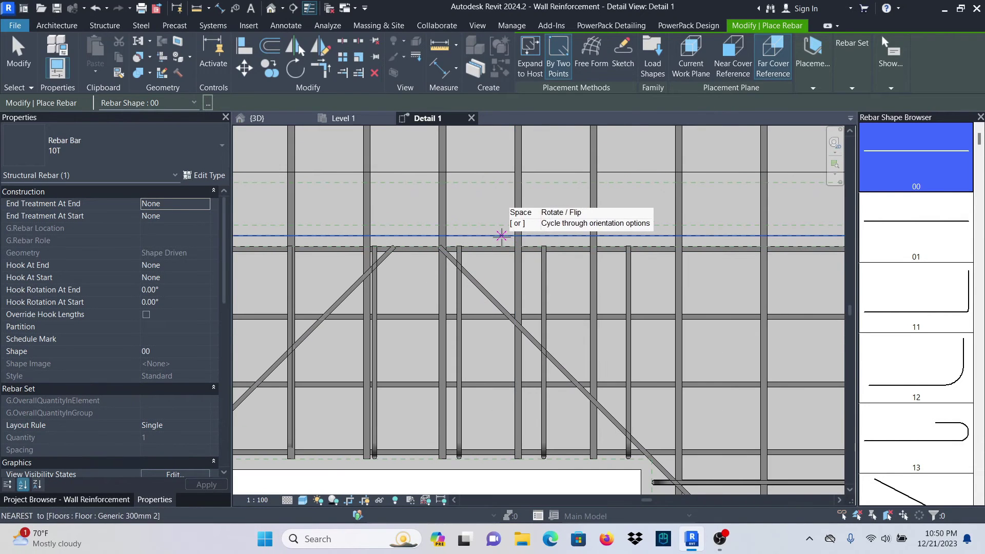
{"action": "key", "text": "Escape"}
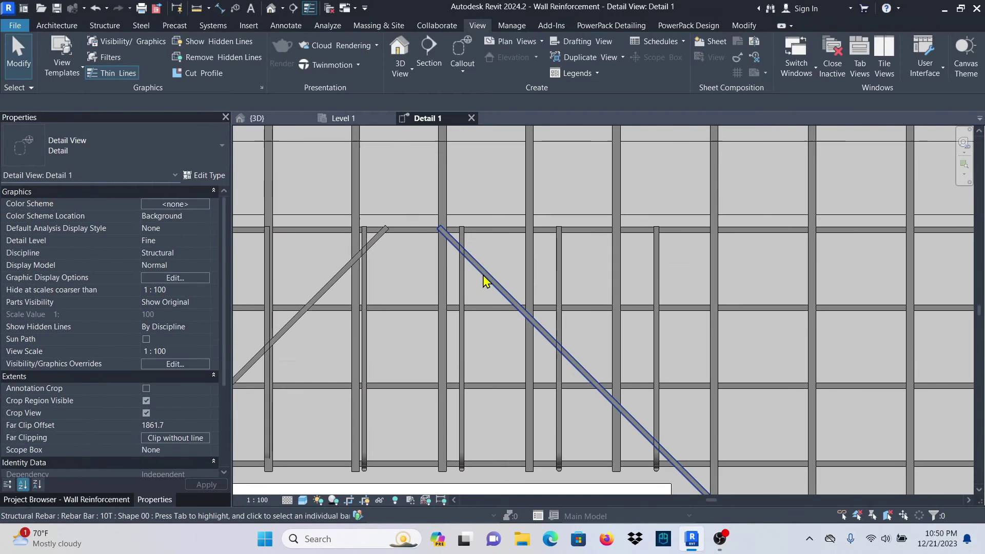
Step: Set the opening's upper-right diagonal 10T bar to a Fixed Number layout with a quantity of 2
{"action": "left_click", "coordinate": [488, 281]}
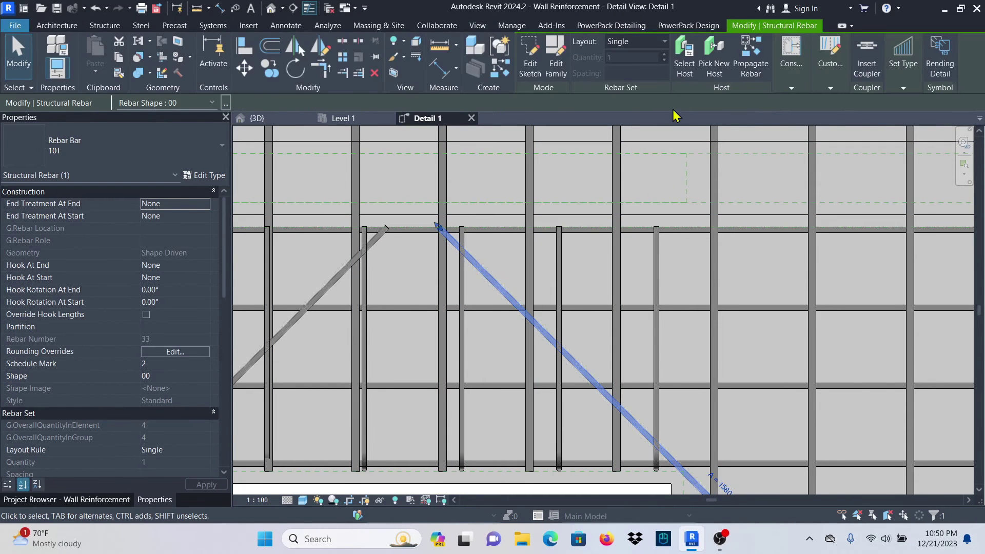
{"action": "left_click", "coordinate": [664, 43]}
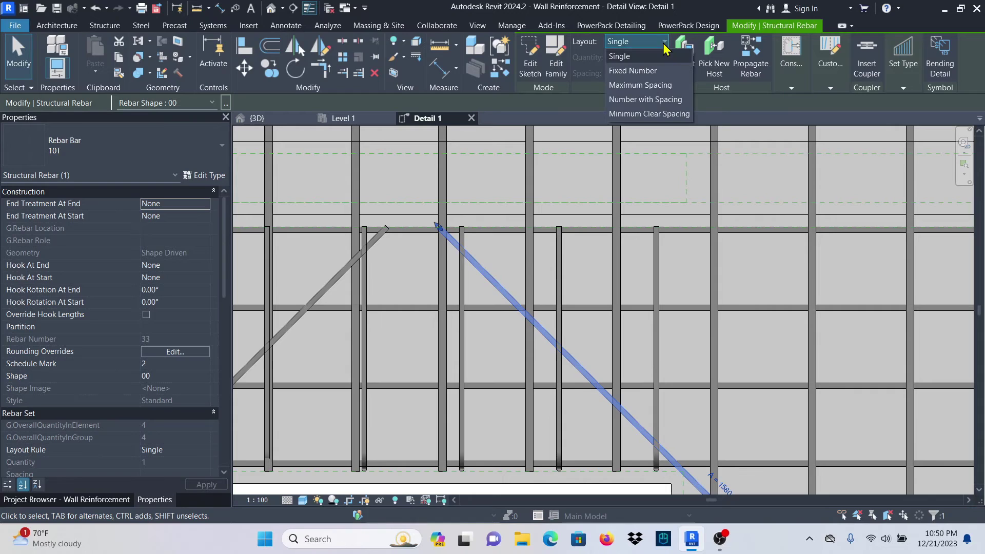
{"action": "left_click", "coordinate": [649, 71]}
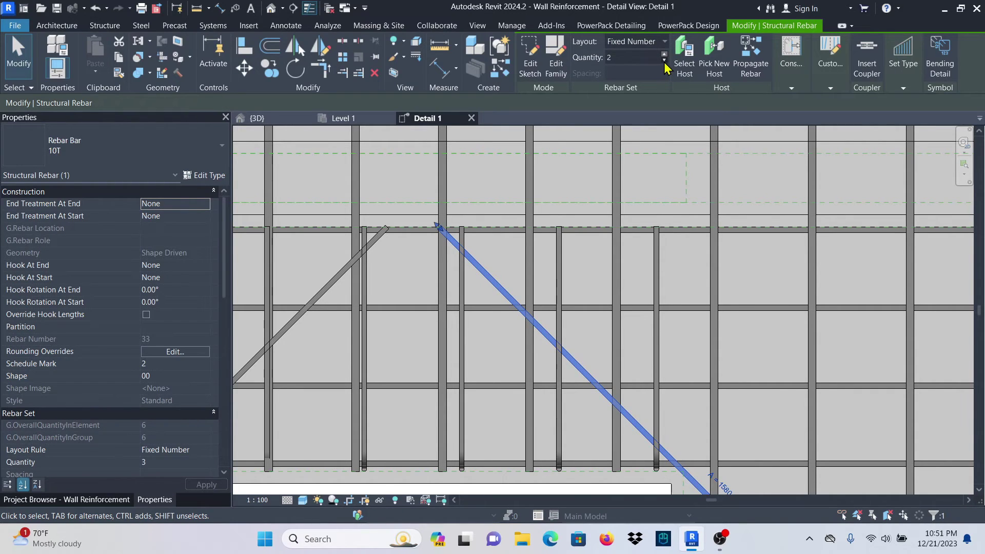
{"action": "scroll", "coordinate": [546, 279], "scroll_direction": "down", "scroll_amount": 5}
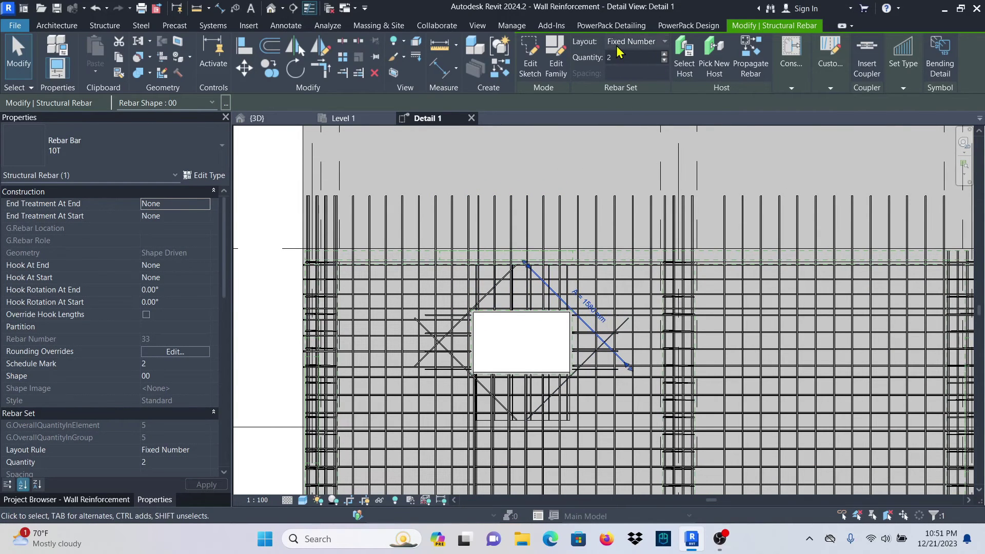
{"action": "scroll", "coordinate": [490, 287], "scroll_direction": "up", "scroll_amount": 5}
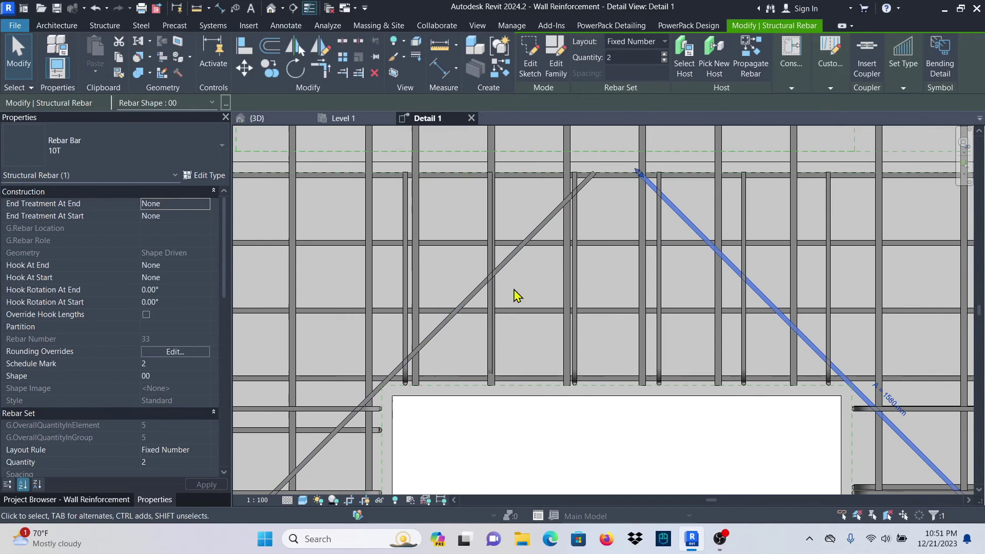
Step: Set the opening's upper-left diagonal 10T bar to a Fixed Number layout with a quantity of 2
{"action": "left_click", "coordinate": [507, 261]}
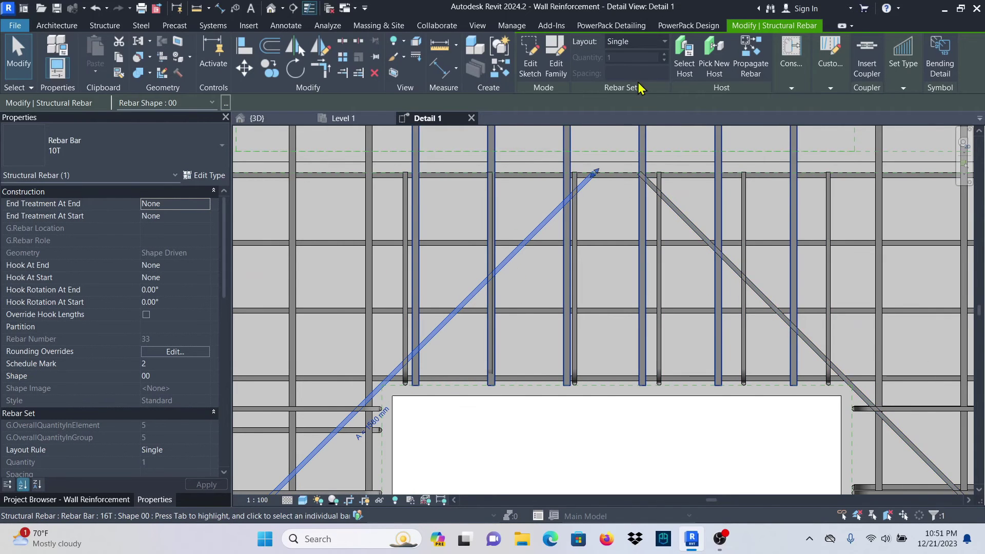
{"action": "scroll", "coordinate": [618, 252], "scroll_direction": "down", "scroll_amount": 2}
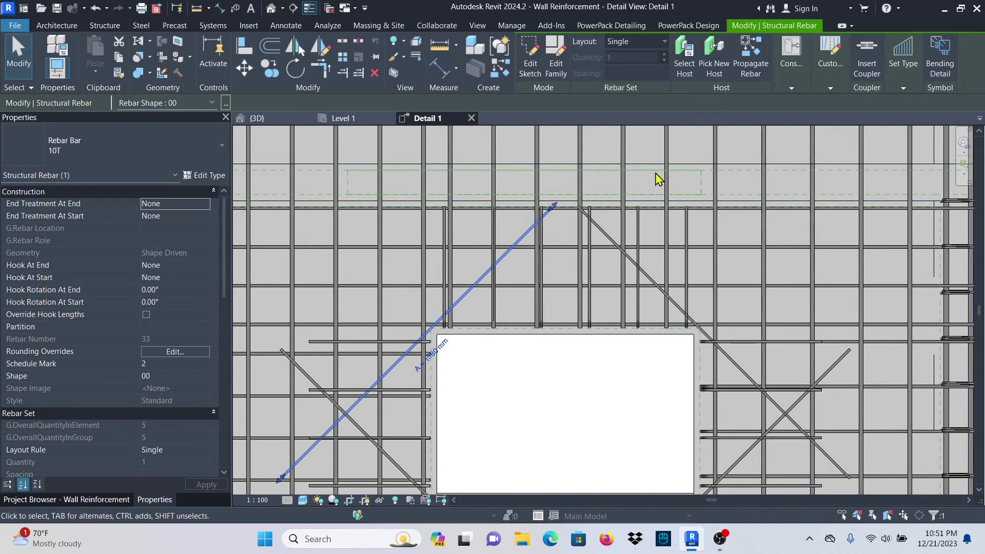
{"action": "left_click", "coordinate": [661, 42]}
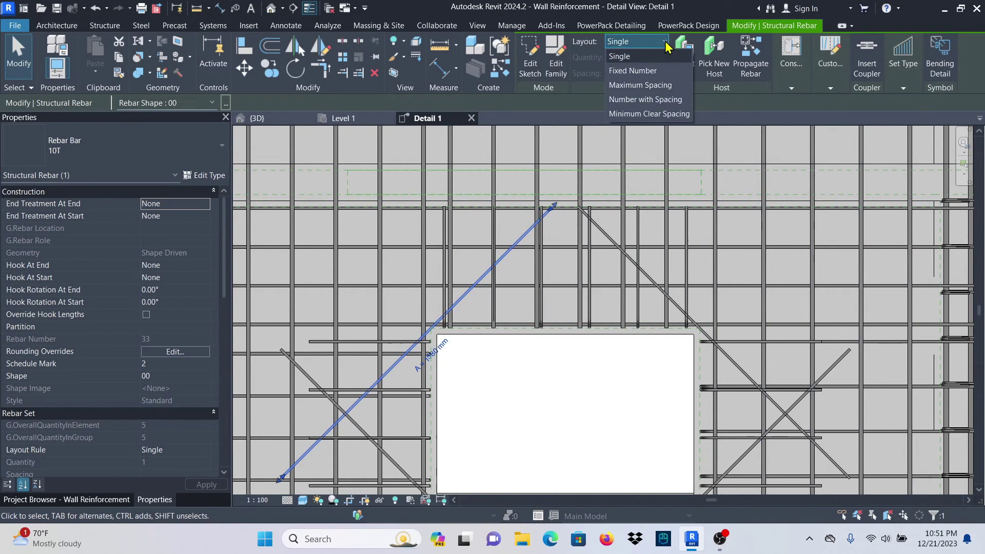
{"action": "left_click", "coordinate": [641, 72]}
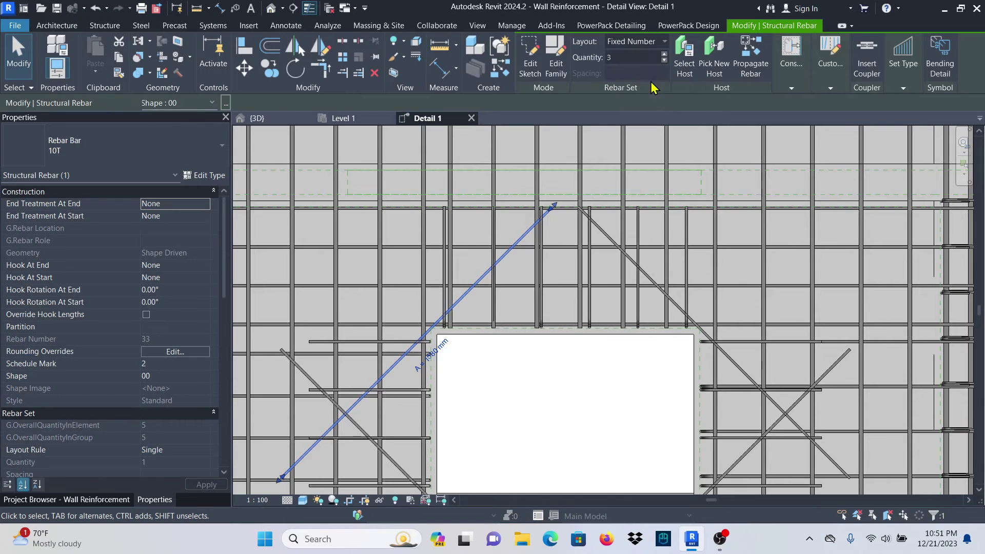
{"action": "left_click", "coordinate": [665, 60]}
{"action": "scroll", "coordinate": [534, 138], "scroll_direction": "down", "scroll_amount": 4}
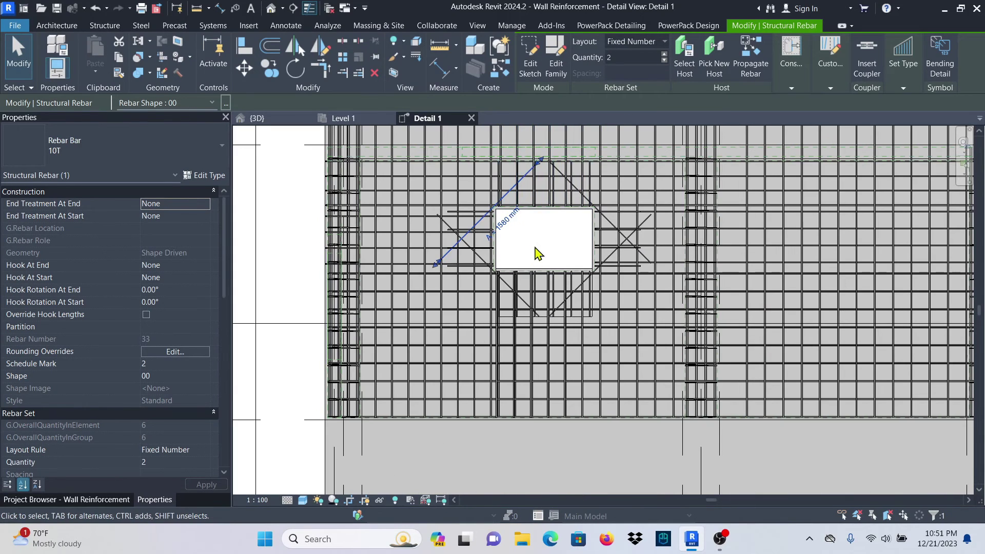
Step: Try to apply a Fixed Number layout to both lower diagonal bars at once
{"action": "scroll", "coordinate": [512, 262], "scroll_direction": "up", "scroll_amount": 5}
{"action": "key", "text": "ctrl+z"}
{"action": "key", "text": "ctrl+z"}
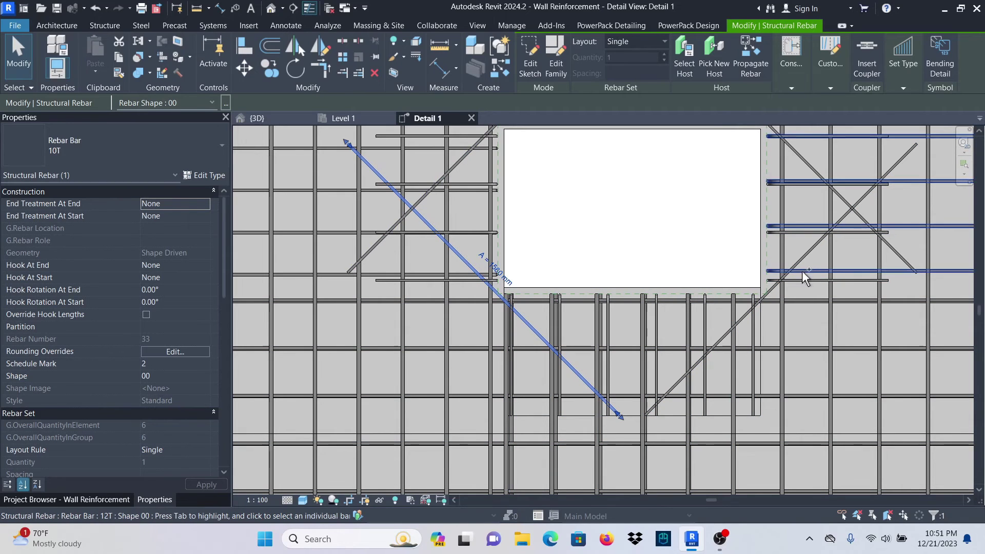
{"action": "left_click", "coordinate": [803, 255], "text": "ctrl"}
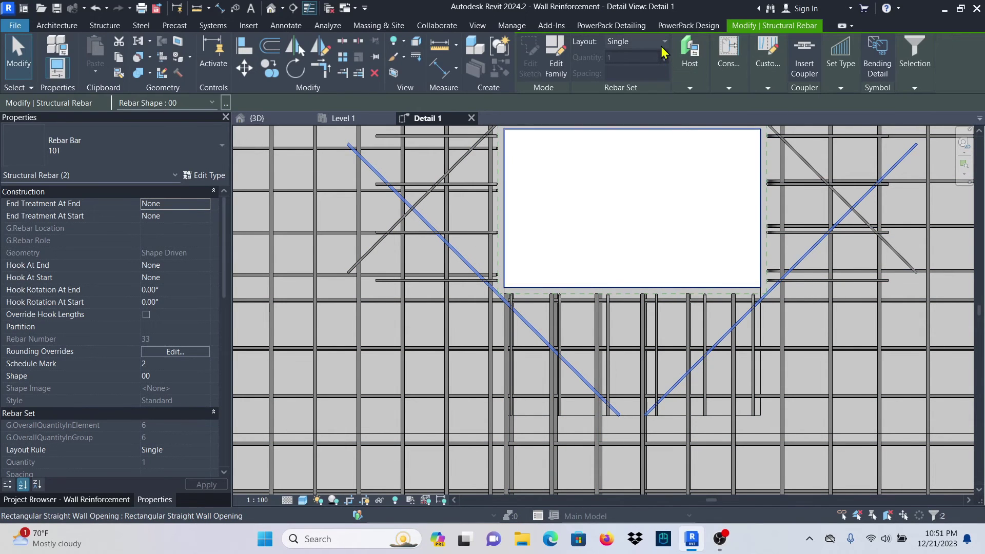
{"action": "left_click", "coordinate": [662, 51]}
{"action": "left_click", "coordinate": [643, 70]}
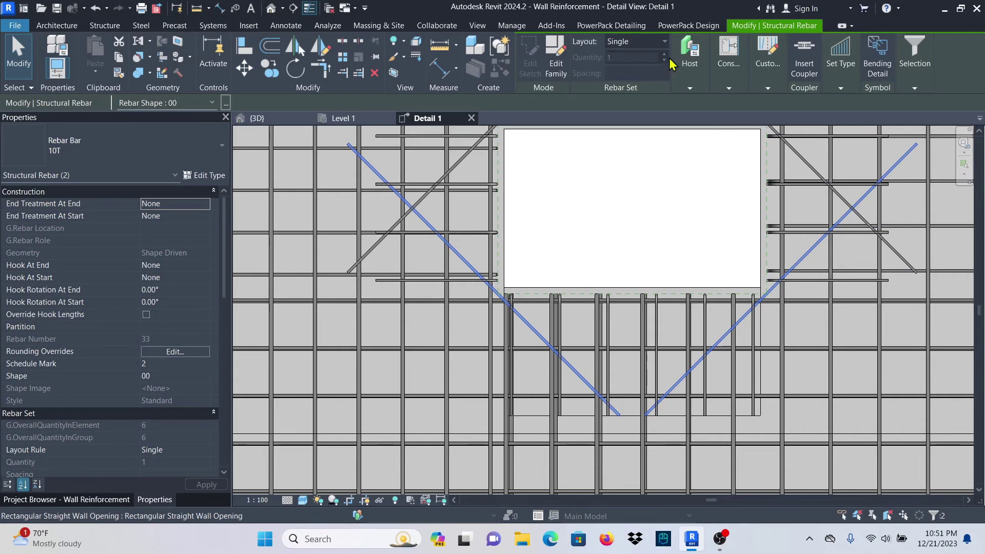
Step: Set only the opening's lower-right diagonal bar to a Fixed Number layout with a quantity of 2
{"action": "left_click", "coordinate": [814, 263]}
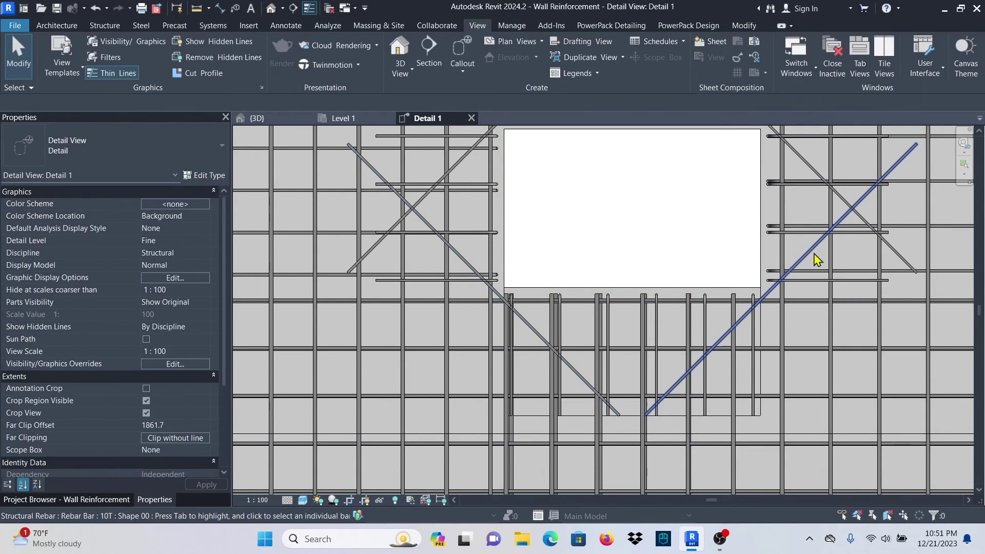
{"action": "left_click", "coordinate": [814, 257]}
{"action": "left_click", "coordinate": [664, 43]}
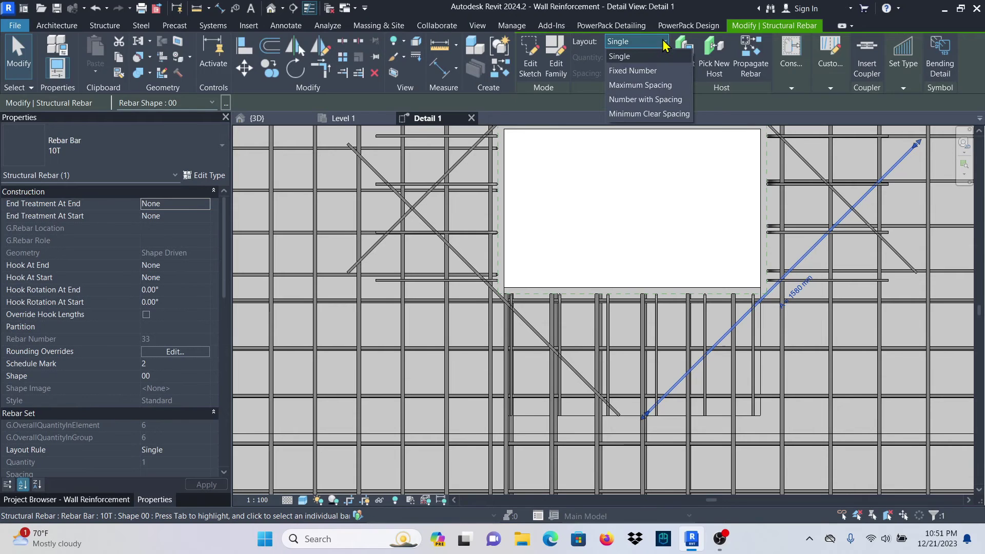
{"action": "left_click", "coordinate": [644, 71]}
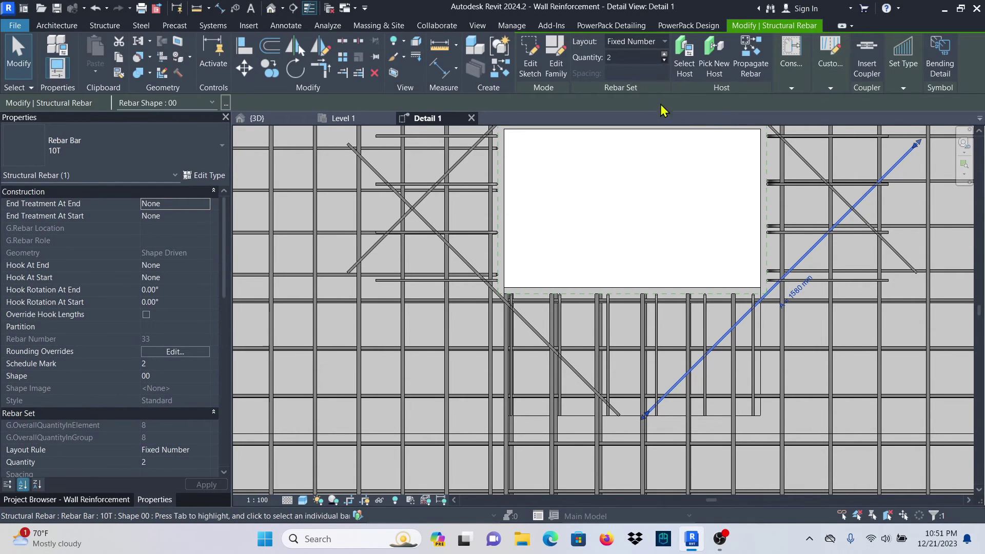
Step: Set the opening's lower-left diagonal bar to a Fixed Number layout with a quantity of 2
{"action": "left_click", "coordinate": [469, 266]}
{"action": "left_click", "coordinate": [663, 41]}
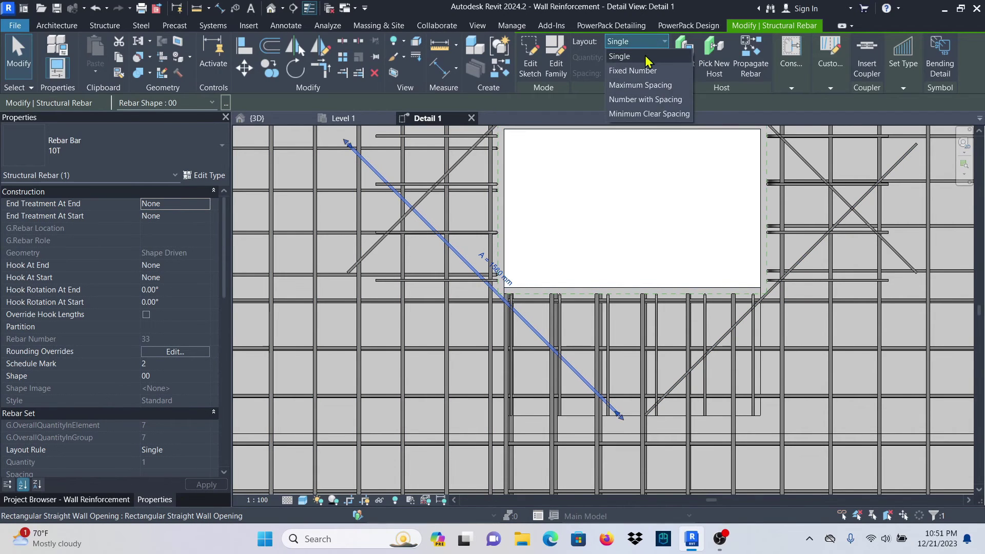
{"action": "left_click", "coordinate": [636, 71]}
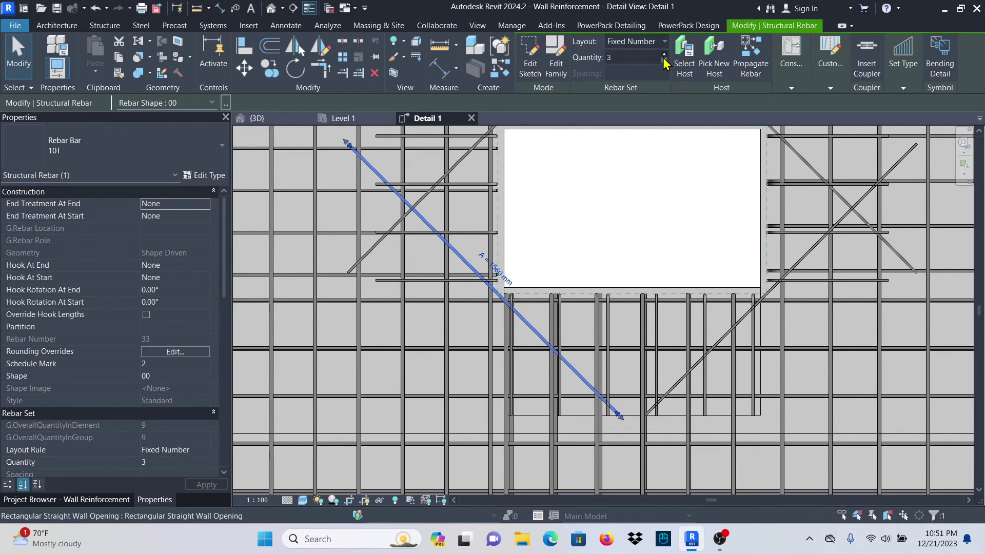
{"action": "scroll", "coordinate": [541, 262], "scroll_direction": "down", "scroll_amount": 3}
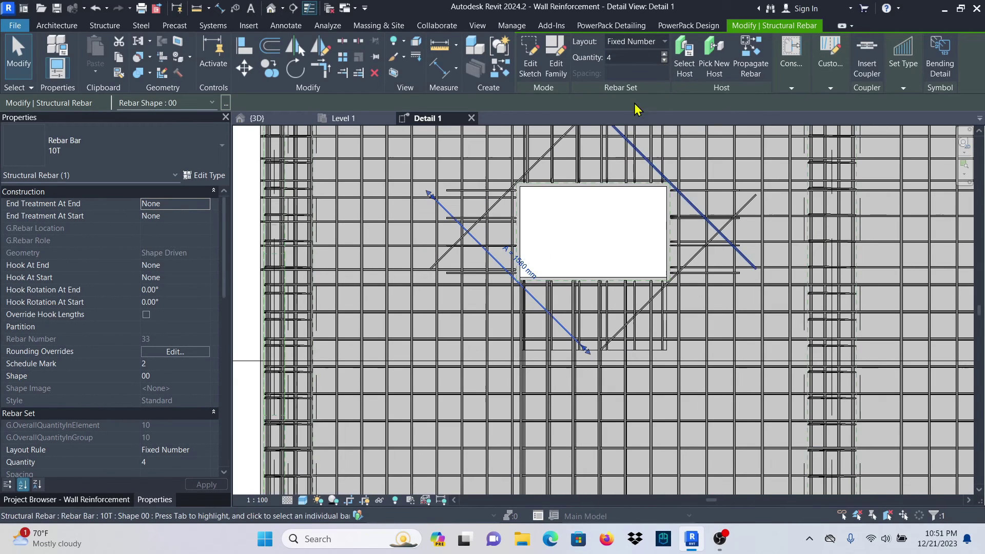
{"action": "left_click", "coordinate": [662, 61]}
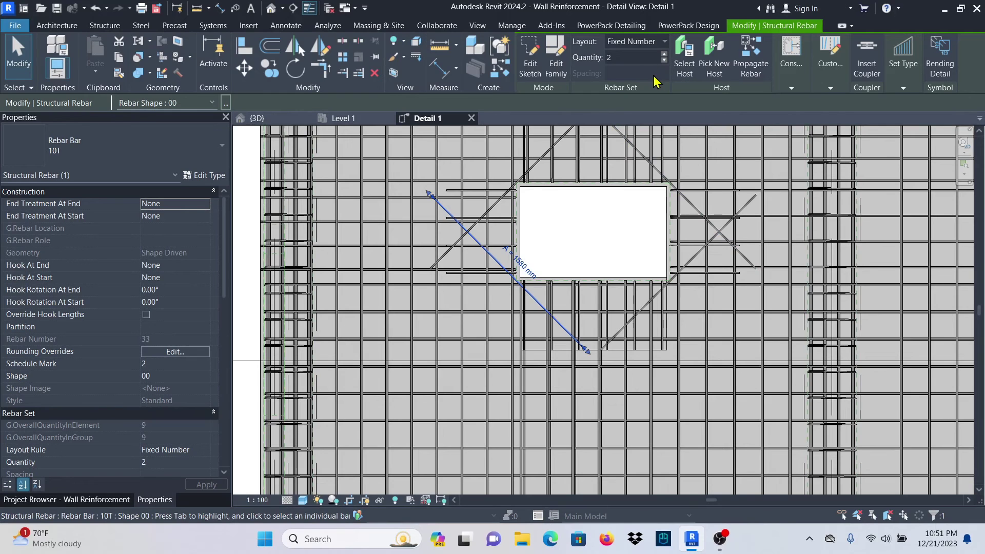
Step: Examine the doubled diagonal bars around the wall opening in the 3D view
{"action": "scroll", "coordinate": [532, 297], "scroll_direction": "down", "scroll_amount": 4}
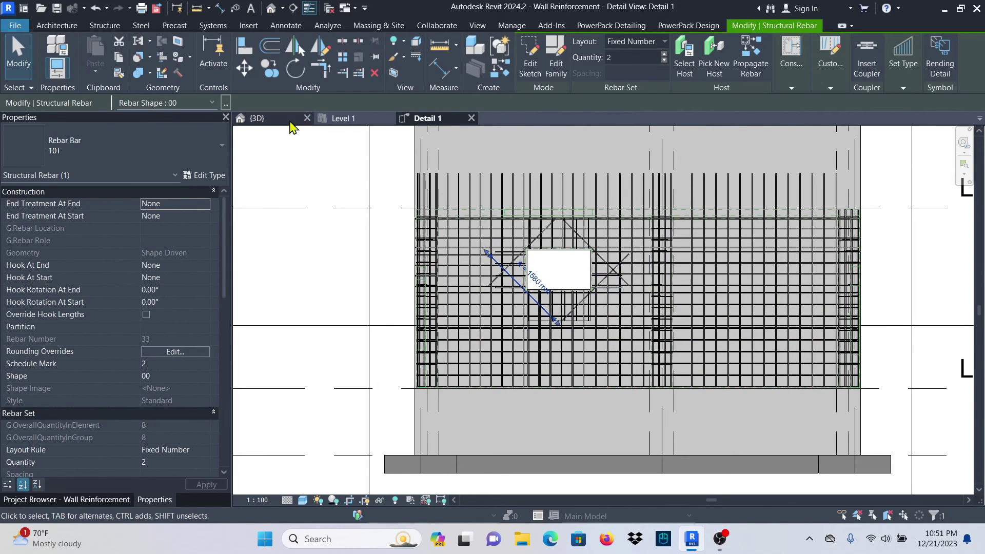
{"action": "left_click", "coordinate": [257, 119]}
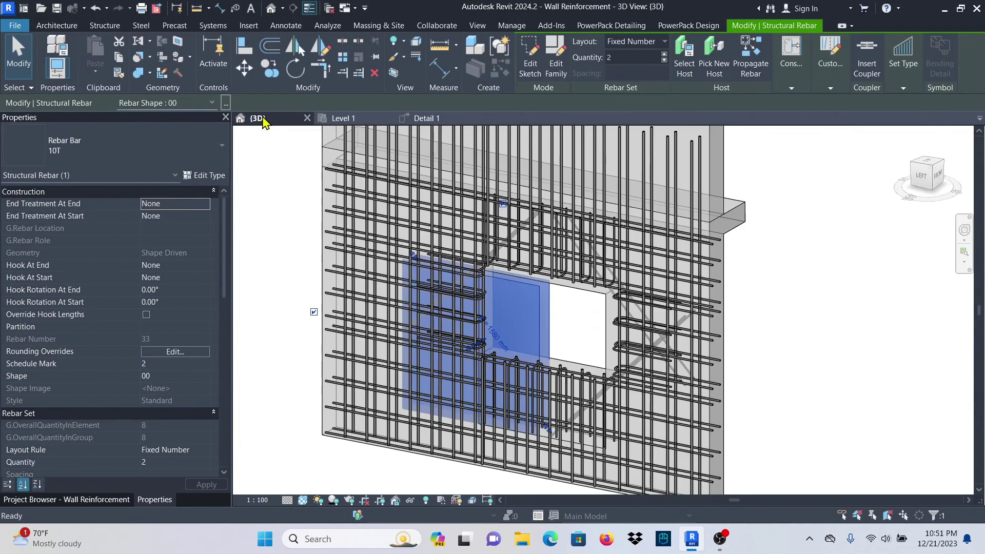
{"action": "scroll", "coordinate": [844, 357], "scroll_direction": "up", "scroll_amount": 2}
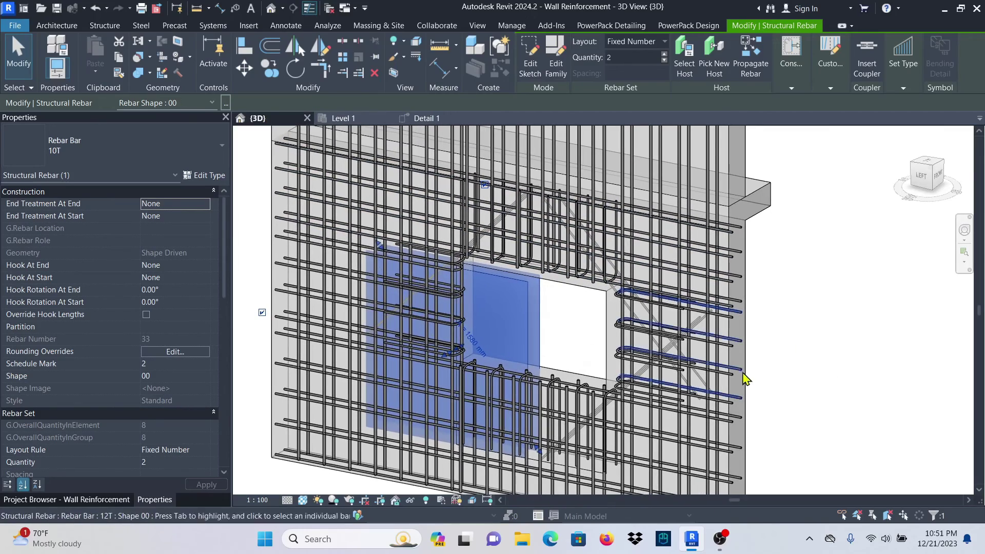
{"action": "left_click", "coordinate": [875, 365]}
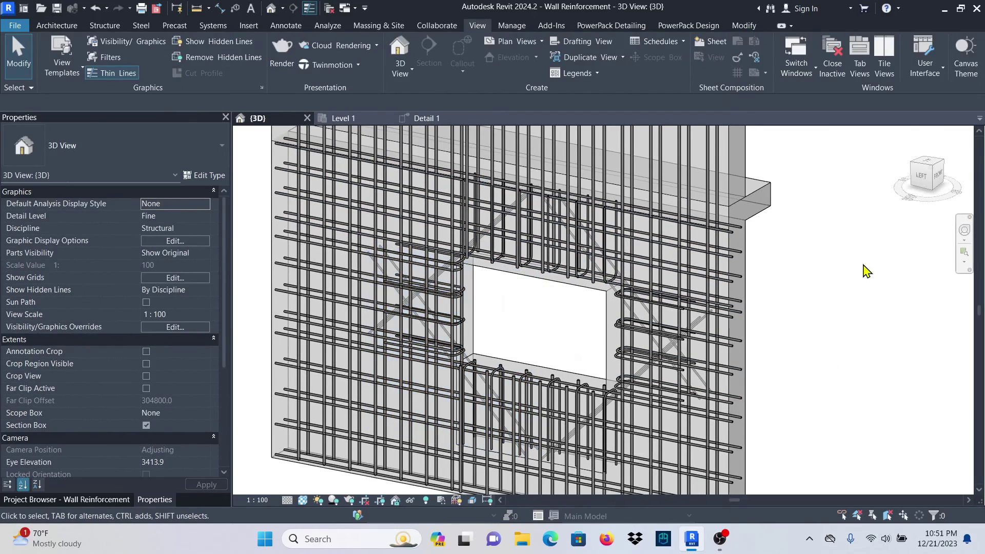
{"action": "middle_click_drag", "start_coordinate": [865, 265], "coordinate": [869, 440], "text": "ctrl"}
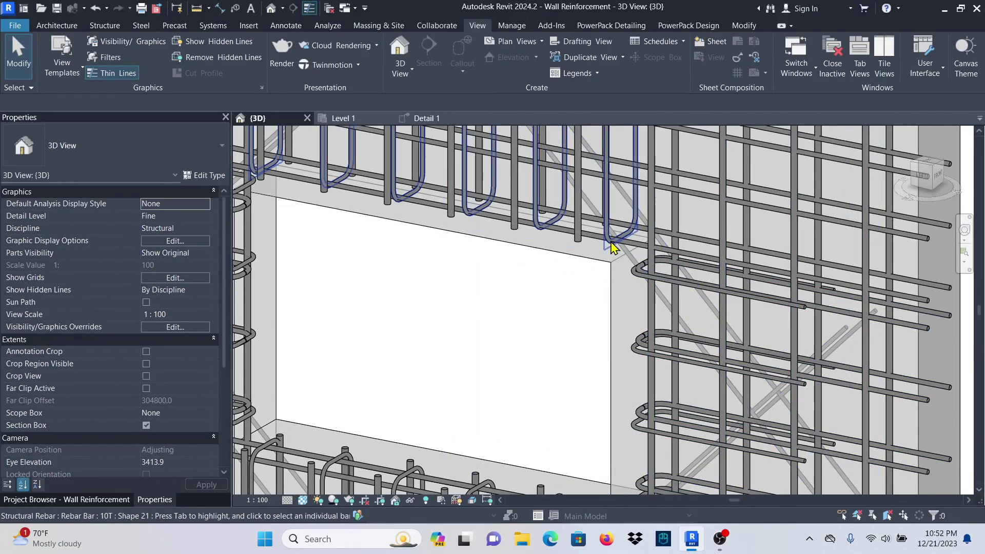
{"action": "scroll", "coordinate": [583, 269], "scroll_direction": "down", "scroll_amount": 5}
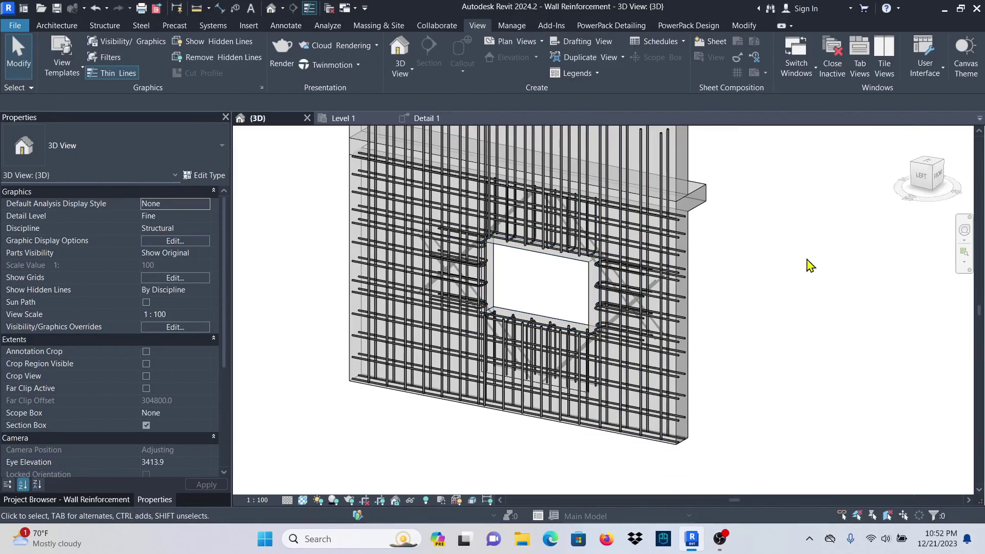
{"action": "middle_click_drag", "start_coordinate": [809, 249], "coordinate": [748, 253], "text": "shift"}
{"action": "scroll", "coordinate": [431, 259], "scroll_direction": "up", "scroll_amount": 3}
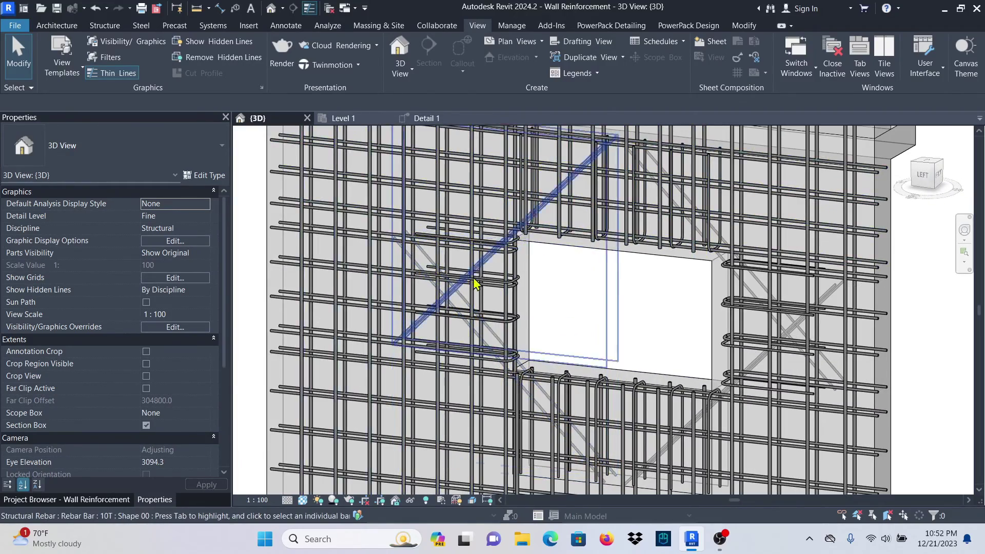
{"action": "scroll", "coordinate": [648, 271], "scroll_direction": "down", "scroll_amount": 3}
{"action": "scroll", "coordinate": [625, 252], "scroll_direction": "up", "scroll_amount": 3}
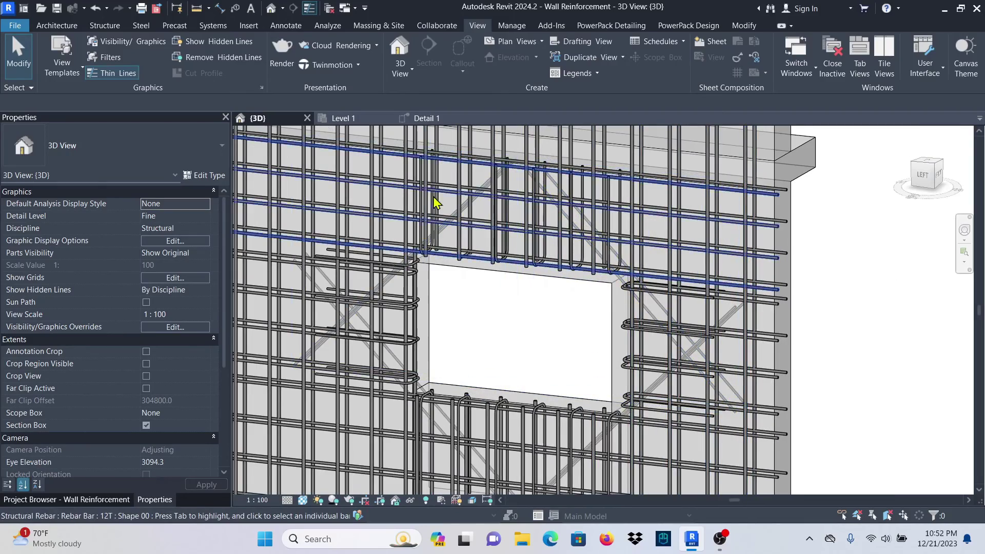
{"action": "scroll", "coordinate": [523, 286], "scroll_direction": "down", "scroll_amount": 4}
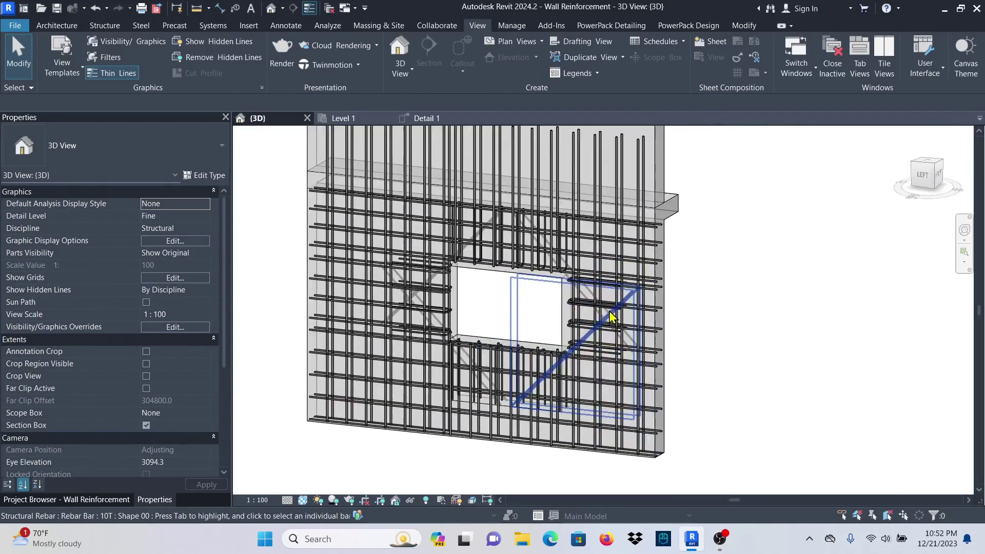
{"action": "scroll", "coordinate": [611, 316], "scroll_direction": "up", "scroll_amount": 5}
{"action": "scroll", "coordinate": [603, 330], "scroll_direction": "down", "scroll_amount": 5}
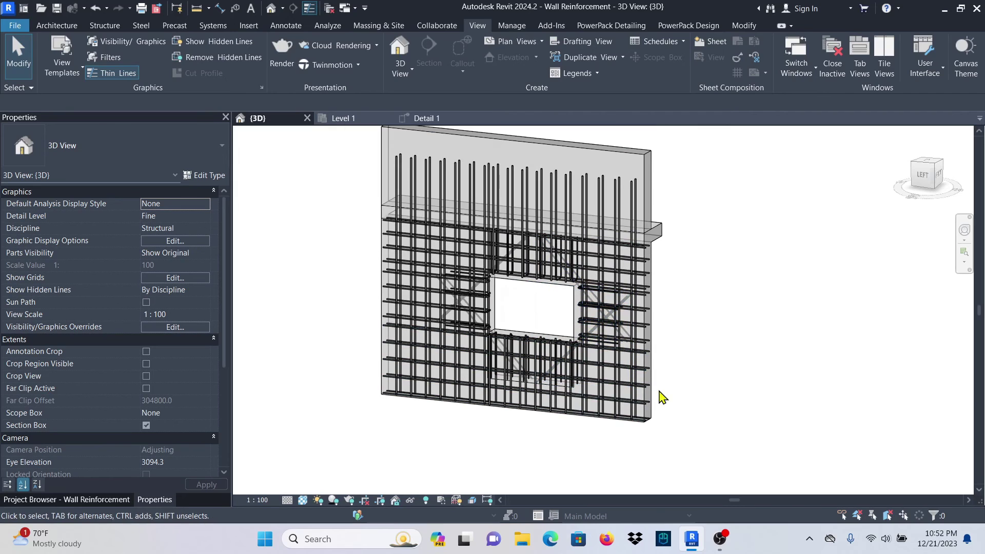
Step: Select all the Structural Rebar in the sectioned wall and make it view unobscured in the {3D} view
{"action": "left_click_drag", "start_coordinate": [745, 430], "coordinate": [433, 213]}
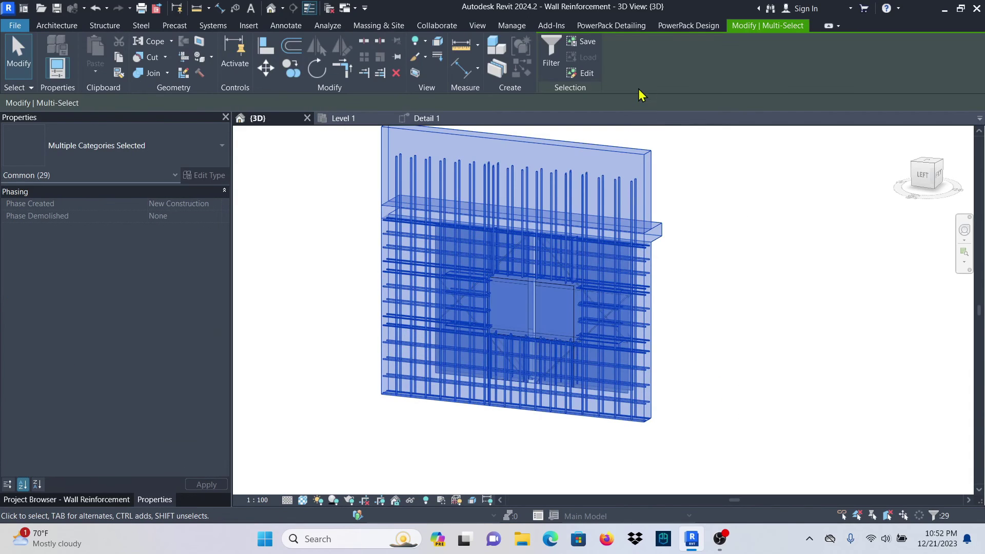
{"action": "left_click", "coordinate": [552, 51]}
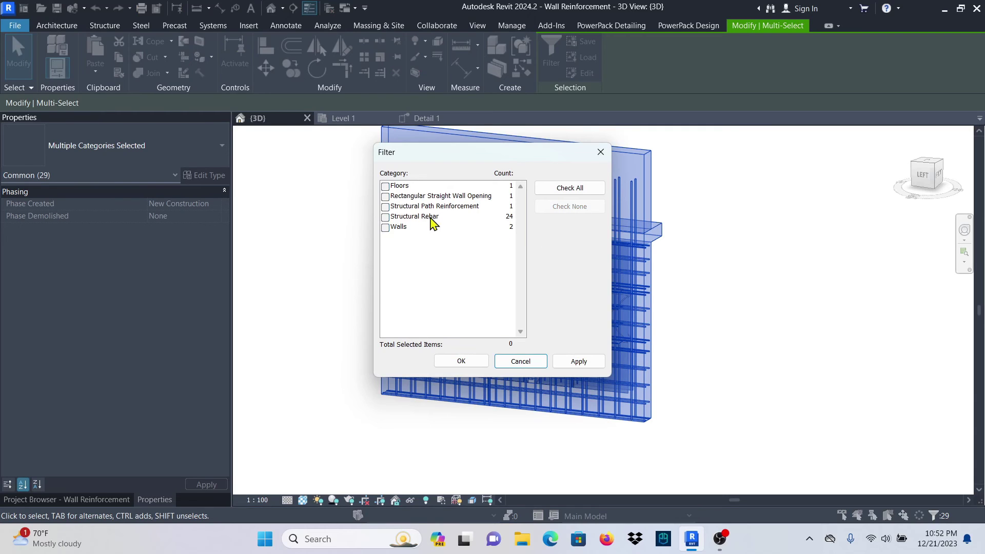
{"action": "left_click", "coordinate": [385, 217]}
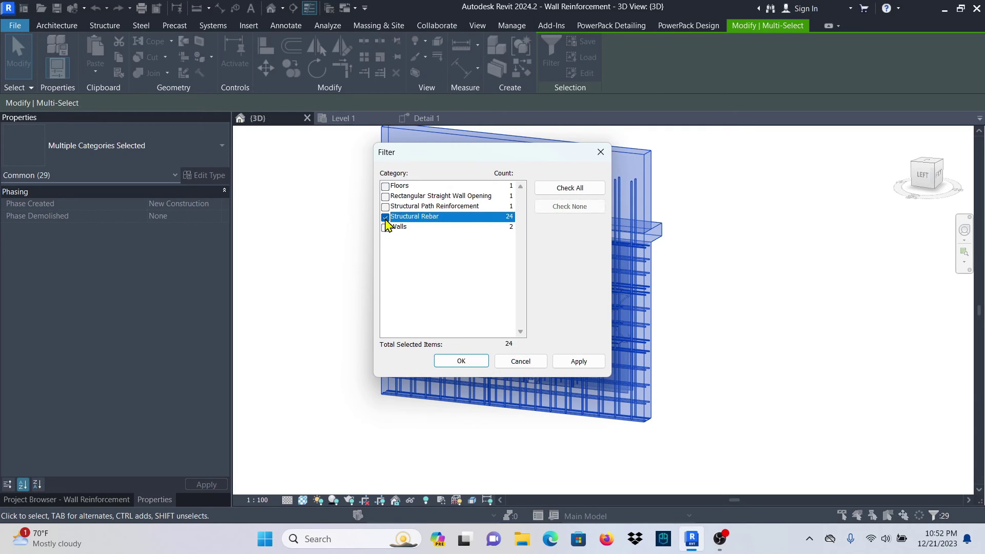
{"action": "left_click", "coordinate": [579, 361]}
{"action": "left_click", "coordinate": [461, 362]}
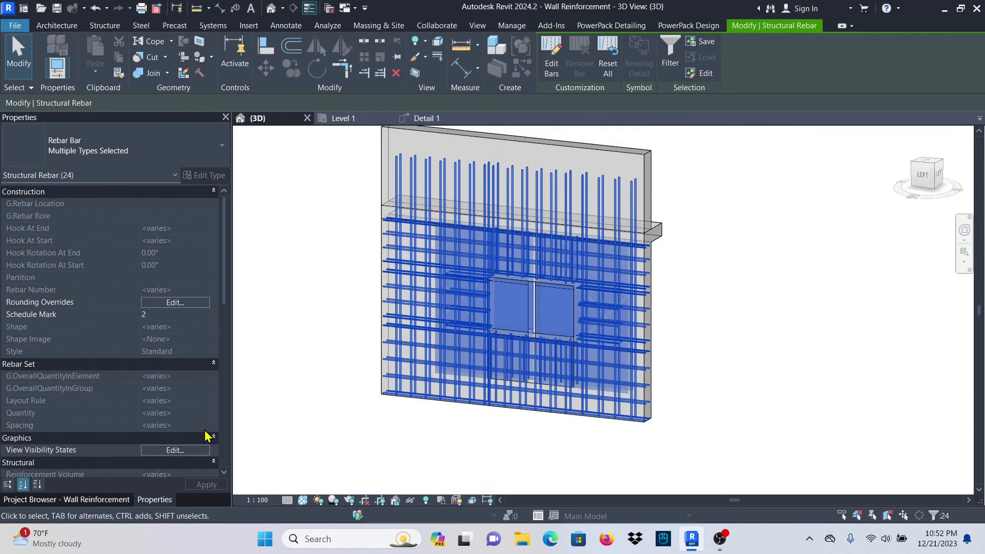
{"action": "left_click", "coordinate": [172, 451]}
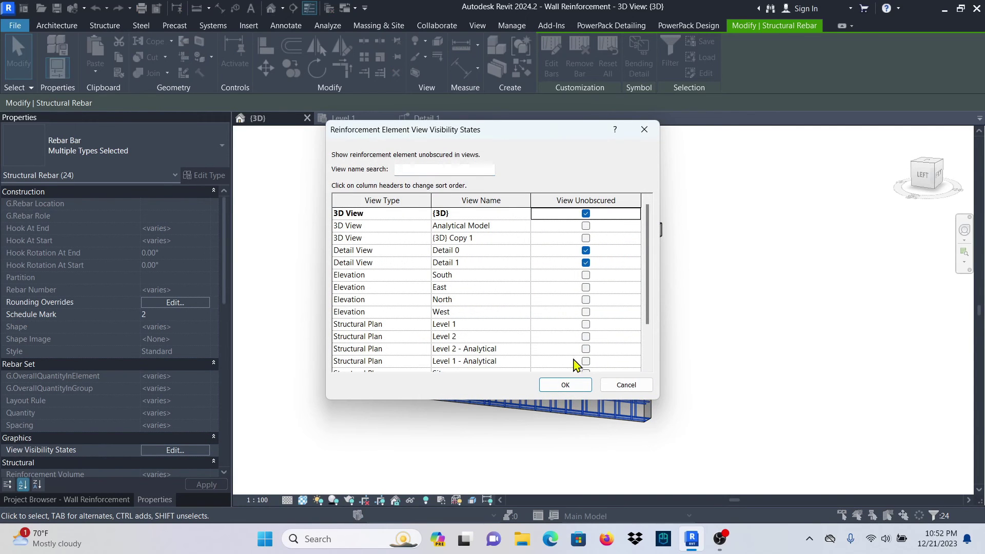
{"action": "left_click", "coordinate": [567, 390]}
{"action": "left_click", "coordinate": [773, 385]}
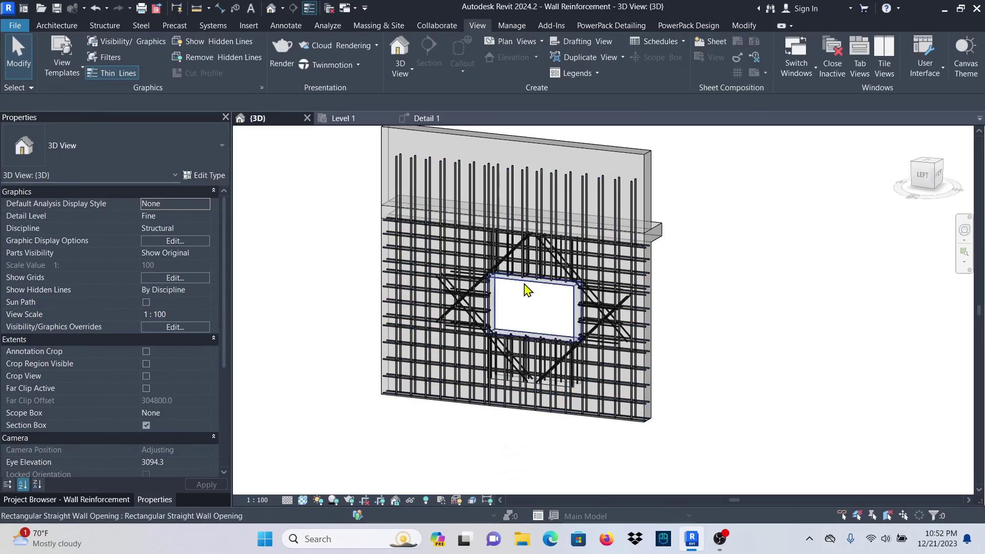
Step: Set the 3D view's visual style to Consistent Colors
{"action": "scroll", "coordinate": [567, 310], "scroll_direction": "up", "scroll_amount": 5}
{"action": "scroll", "coordinate": [567, 310], "scroll_direction": "down", "scroll_amount": 3}
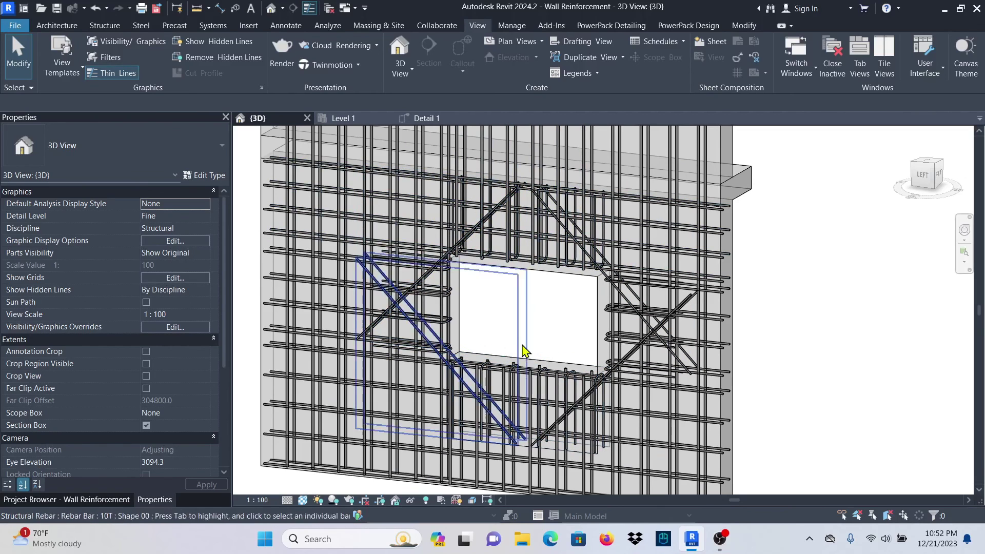
{"action": "left_click", "coordinate": [304, 501]}
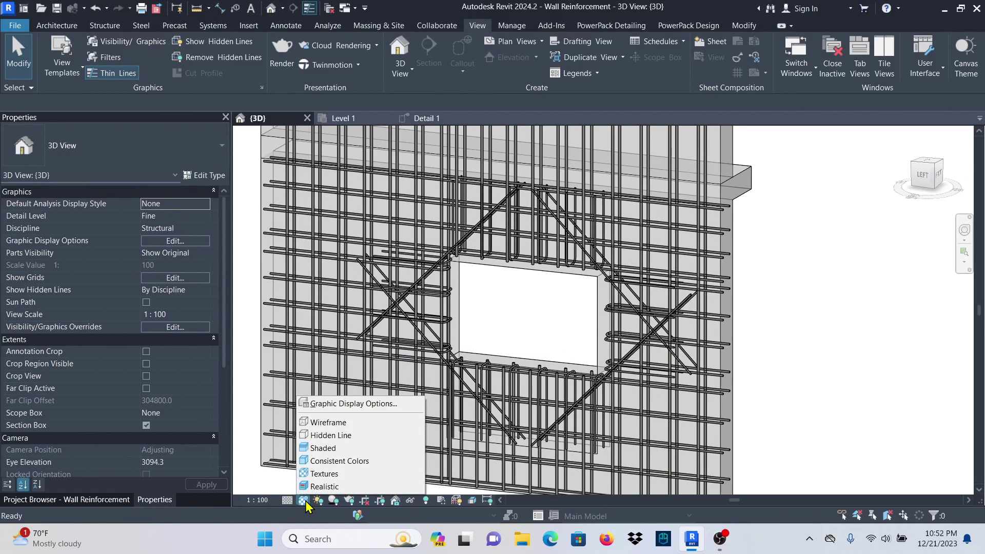
{"action": "left_click", "coordinate": [336, 461]}
{"action": "scroll", "coordinate": [534, 300], "scroll_direction": "up", "scroll_amount": 3}
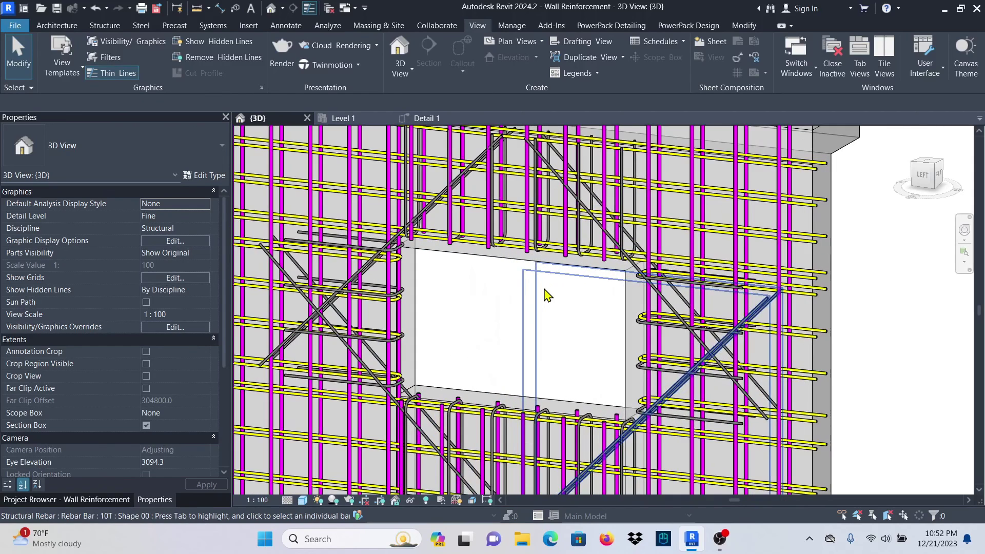
Step: Return the 3D view's visual style to Textures
{"action": "left_click", "coordinate": [302, 500]}
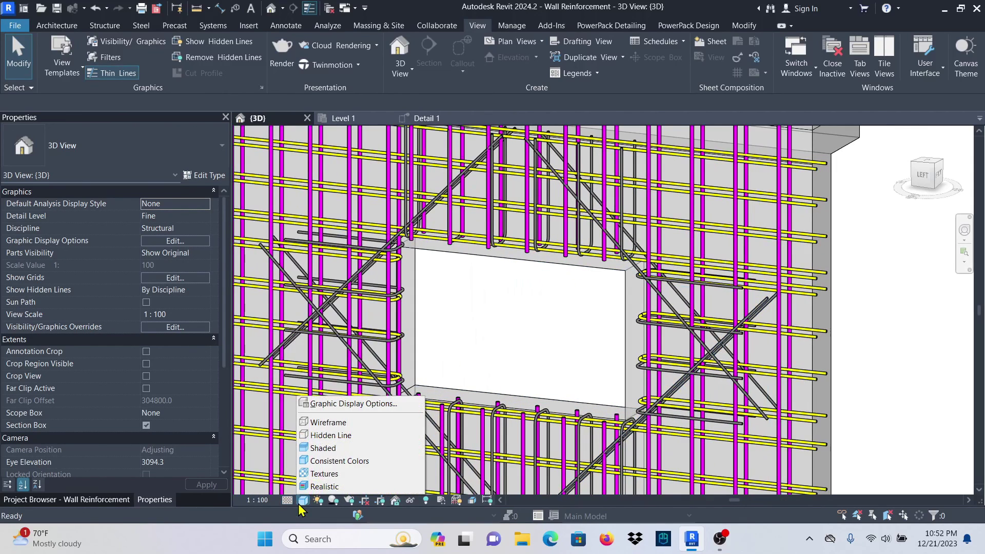
{"action": "left_click", "coordinate": [334, 475]}
{"action": "scroll", "coordinate": [622, 390], "scroll_direction": "down", "scroll_amount": 5}
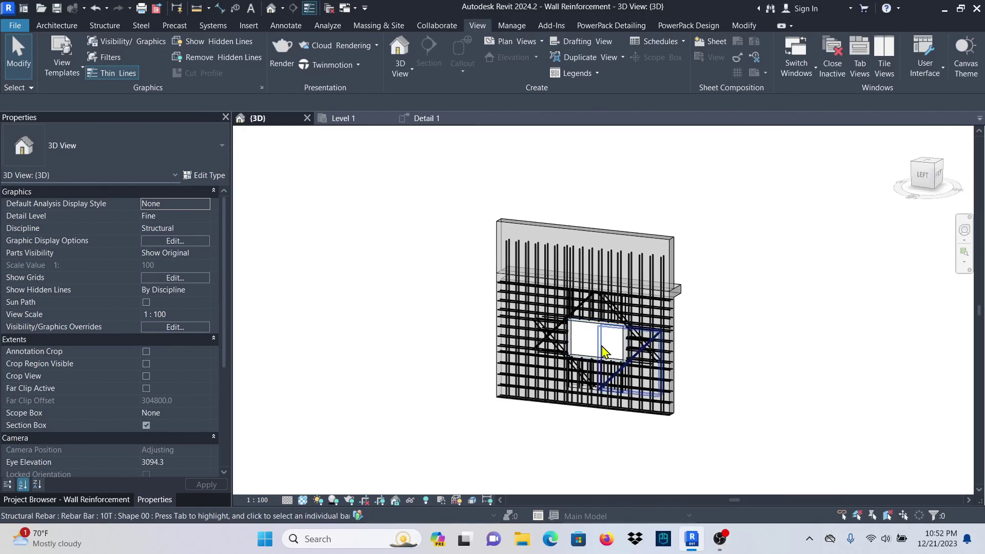
Step: Turn off the 3D view's section box and inspect the opening's reinforcement within the whole building
{"action": "scroll", "coordinate": [605, 347], "scroll_direction": "up", "scroll_amount": 2}
{"action": "scroll", "coordinate": [605, 348], "scroll_direction": "up", "scroll_amount": 2}
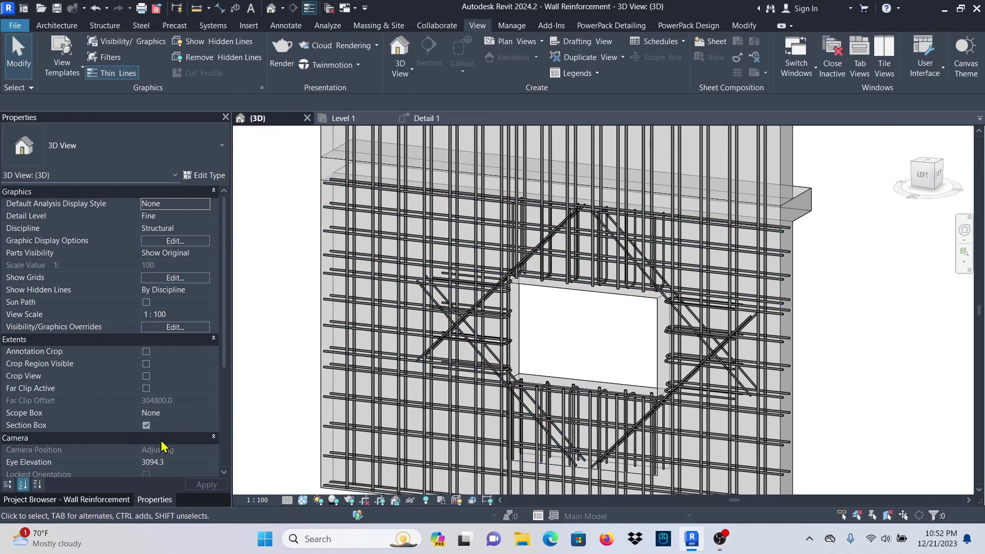
{"action": "left_click", "coordinate": [146, 425]}
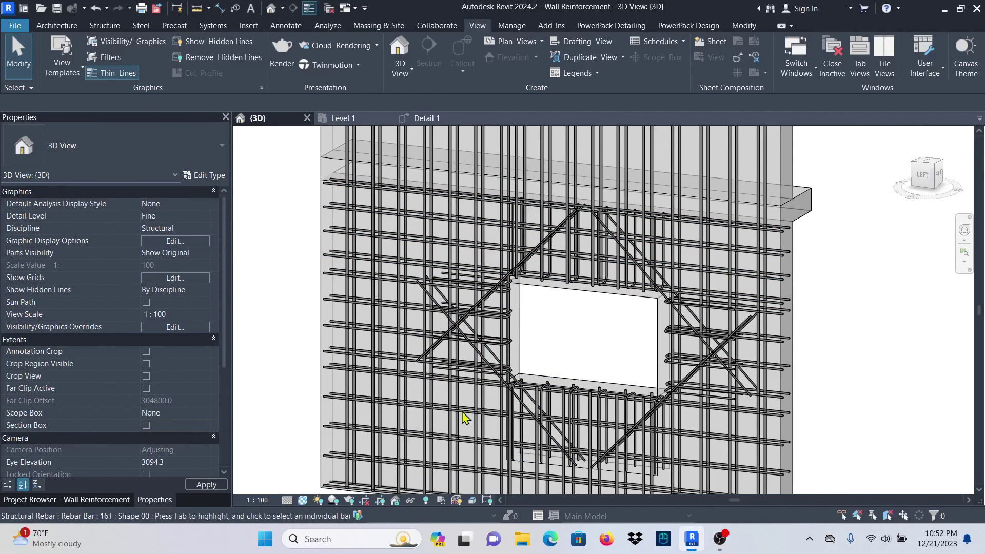
{"action": "scroll", "coordinate": [528, 341], "scroll_direction": "down", "scroll_amount": 5}
{"action": "middle_click_drag", "start_coordinate": [616, 316], "coordinate": [751, 321], "text": "shift"}
{"action": "scroll", "coordinate": [534, 333], "scroll_direction": "up", "scroll_amount": 8}
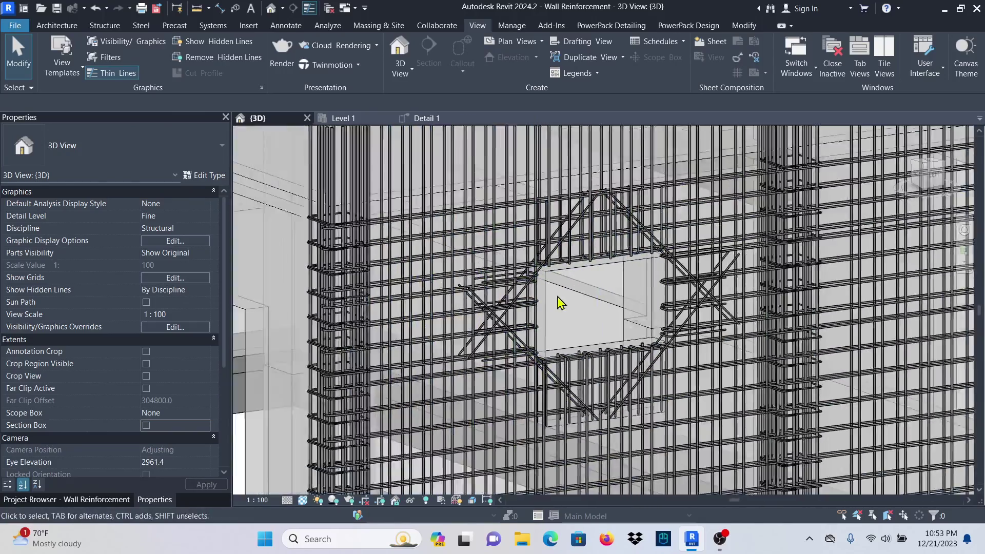
{"action": "scroll", "coordinate": [559, 302], "scroll_direction": "down", "scroll_amount": 8}
{"action": "middle_click_drag", "start_coordinate": [550, 325], "coordinate": [506, 198], "text": "shift"}
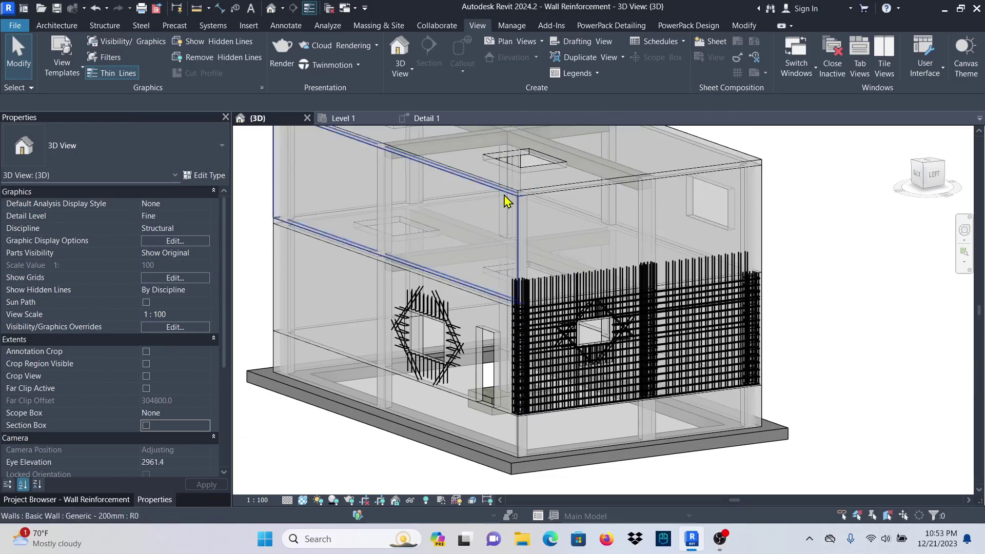
{"action": "scroll", "coordinate": [574, 390], "scroll_direction": "up", "scroll_amount": 8}
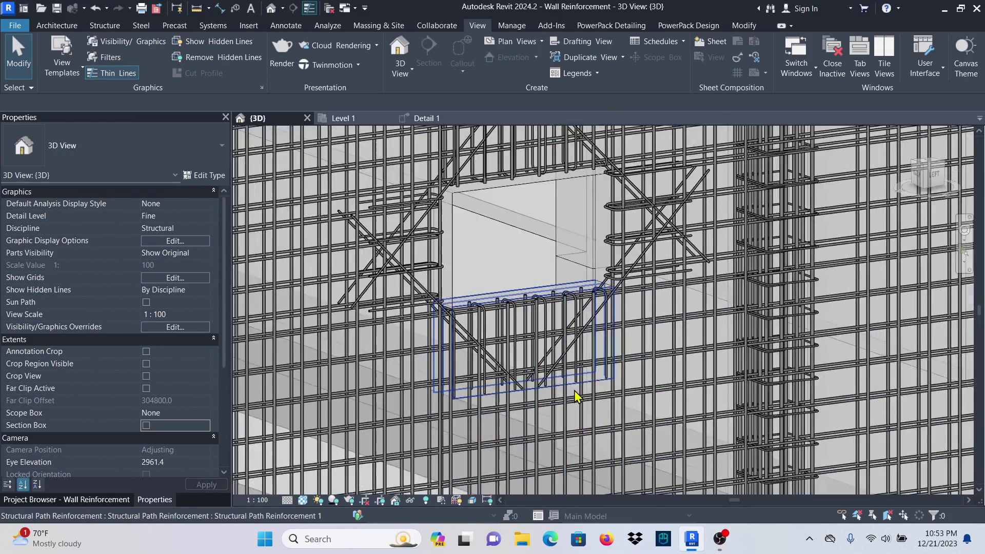